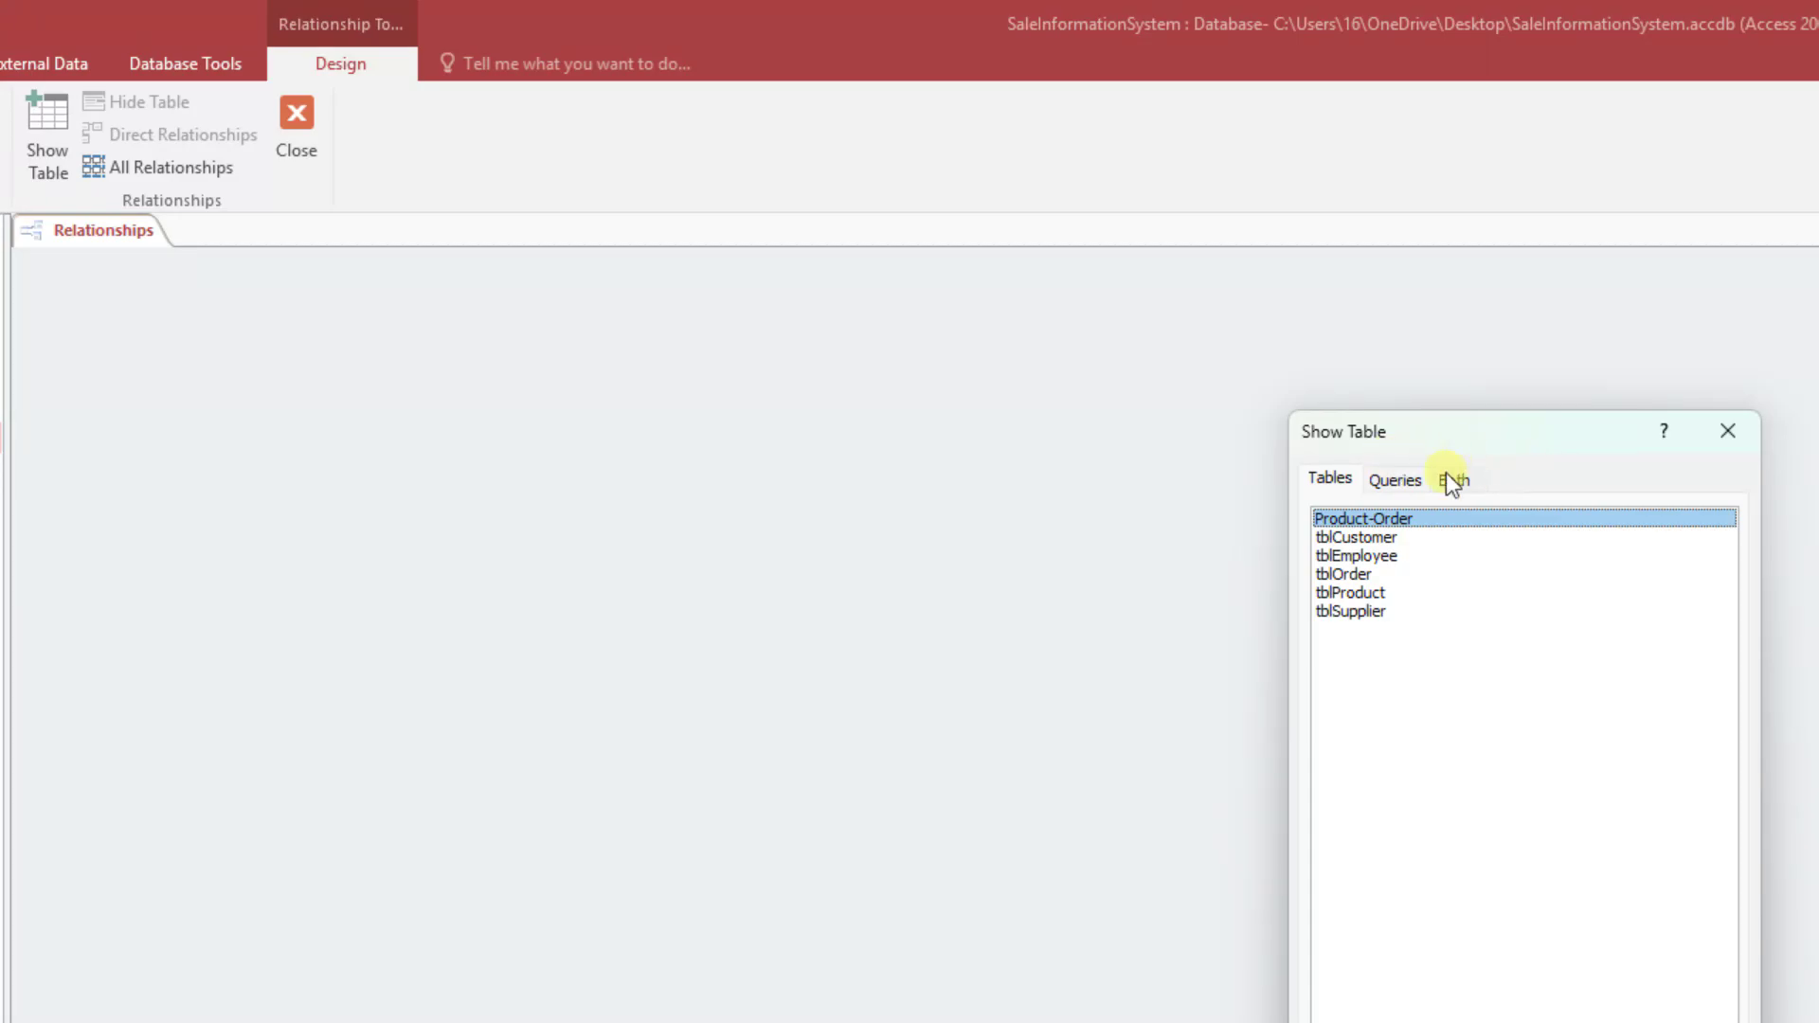
# Add the Product-Order, tblCustomer, tblEmployee, tblOrder, tblProduct and tblSupplier tables to the relationships layout
pyautogui.doubleClick(1366, 519)
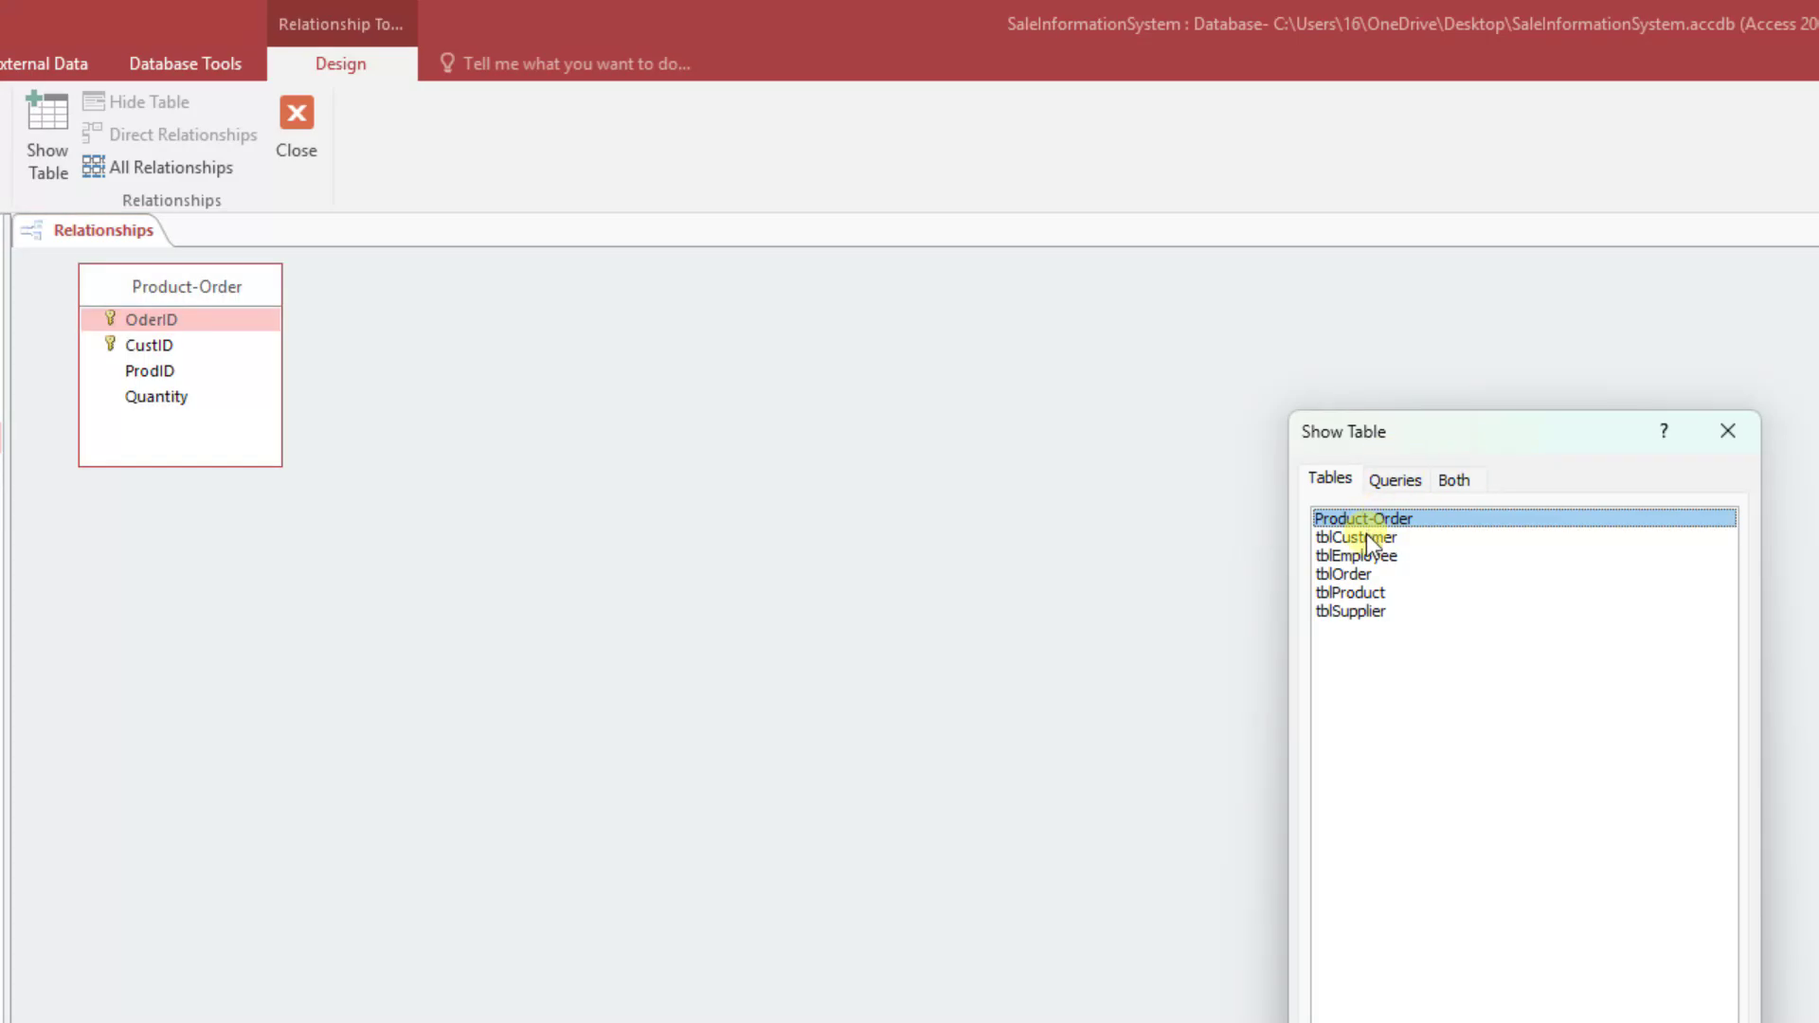
pyautogui.doubleClick(1366, 538)
pyautogui.doubleClick(1368, 556)
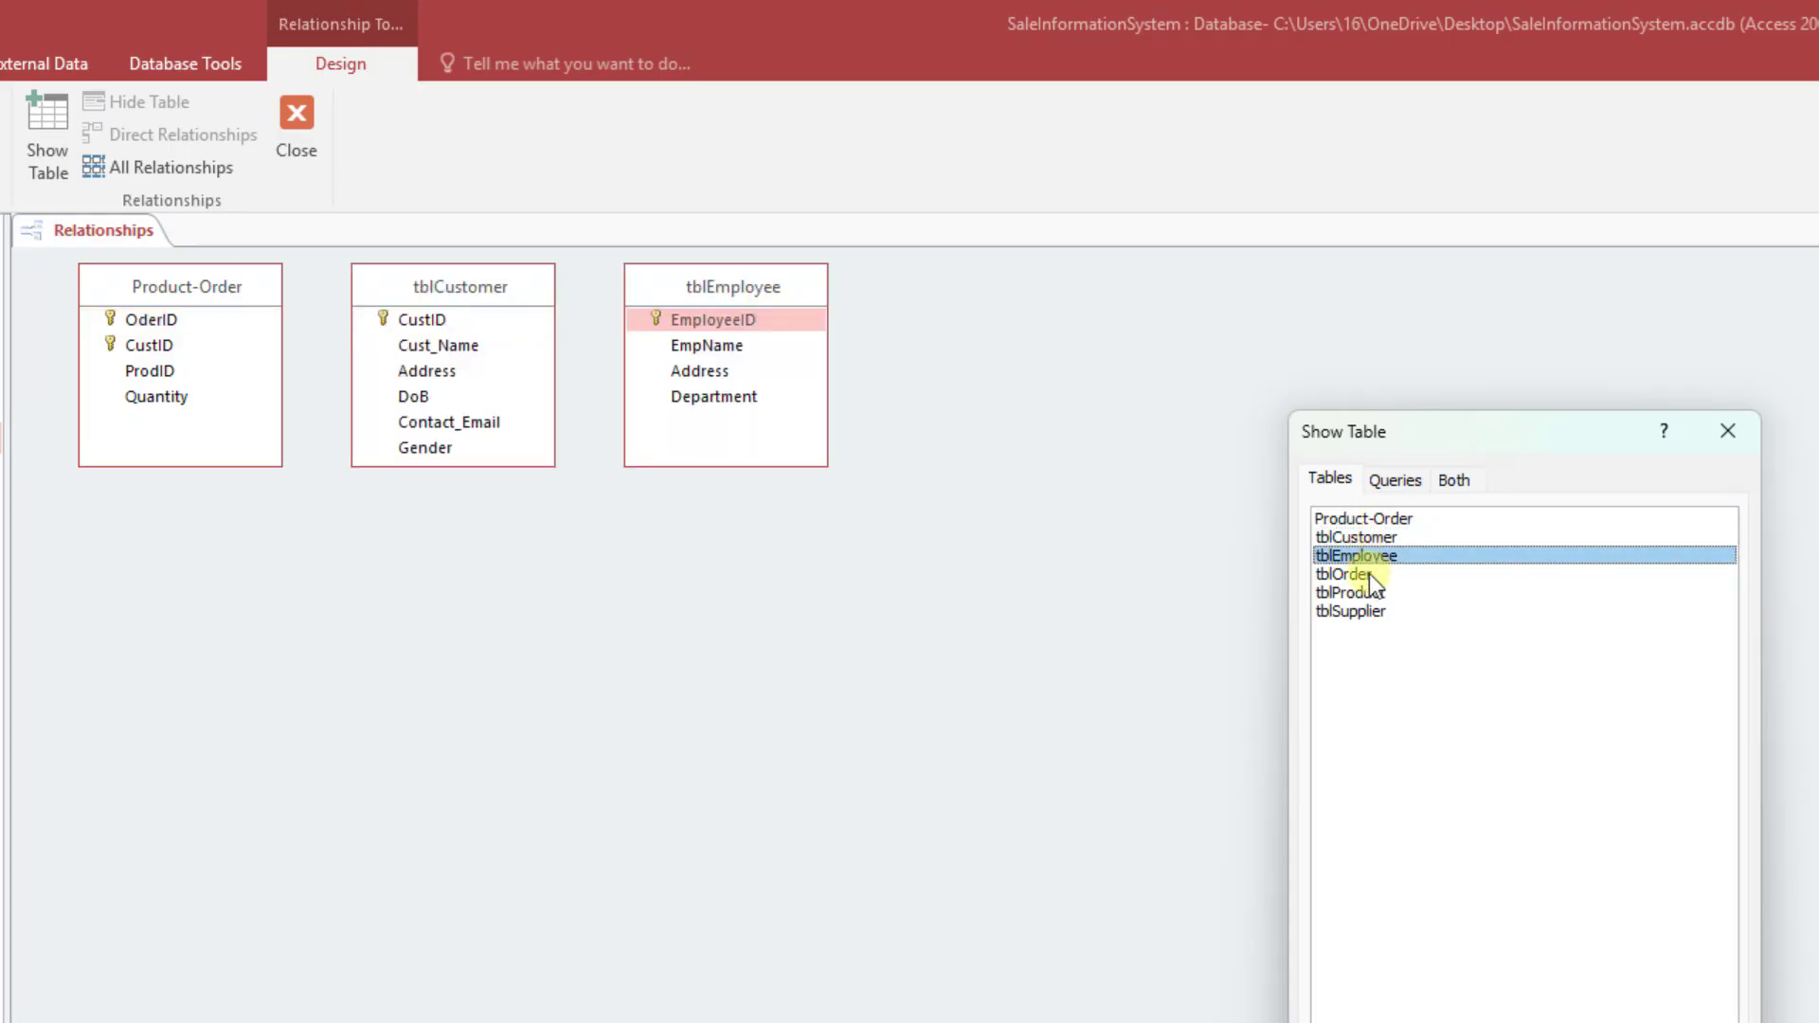
pyautogui.doubleClick(1369, 575)
pyautogui.doubleClick(1371, 593)
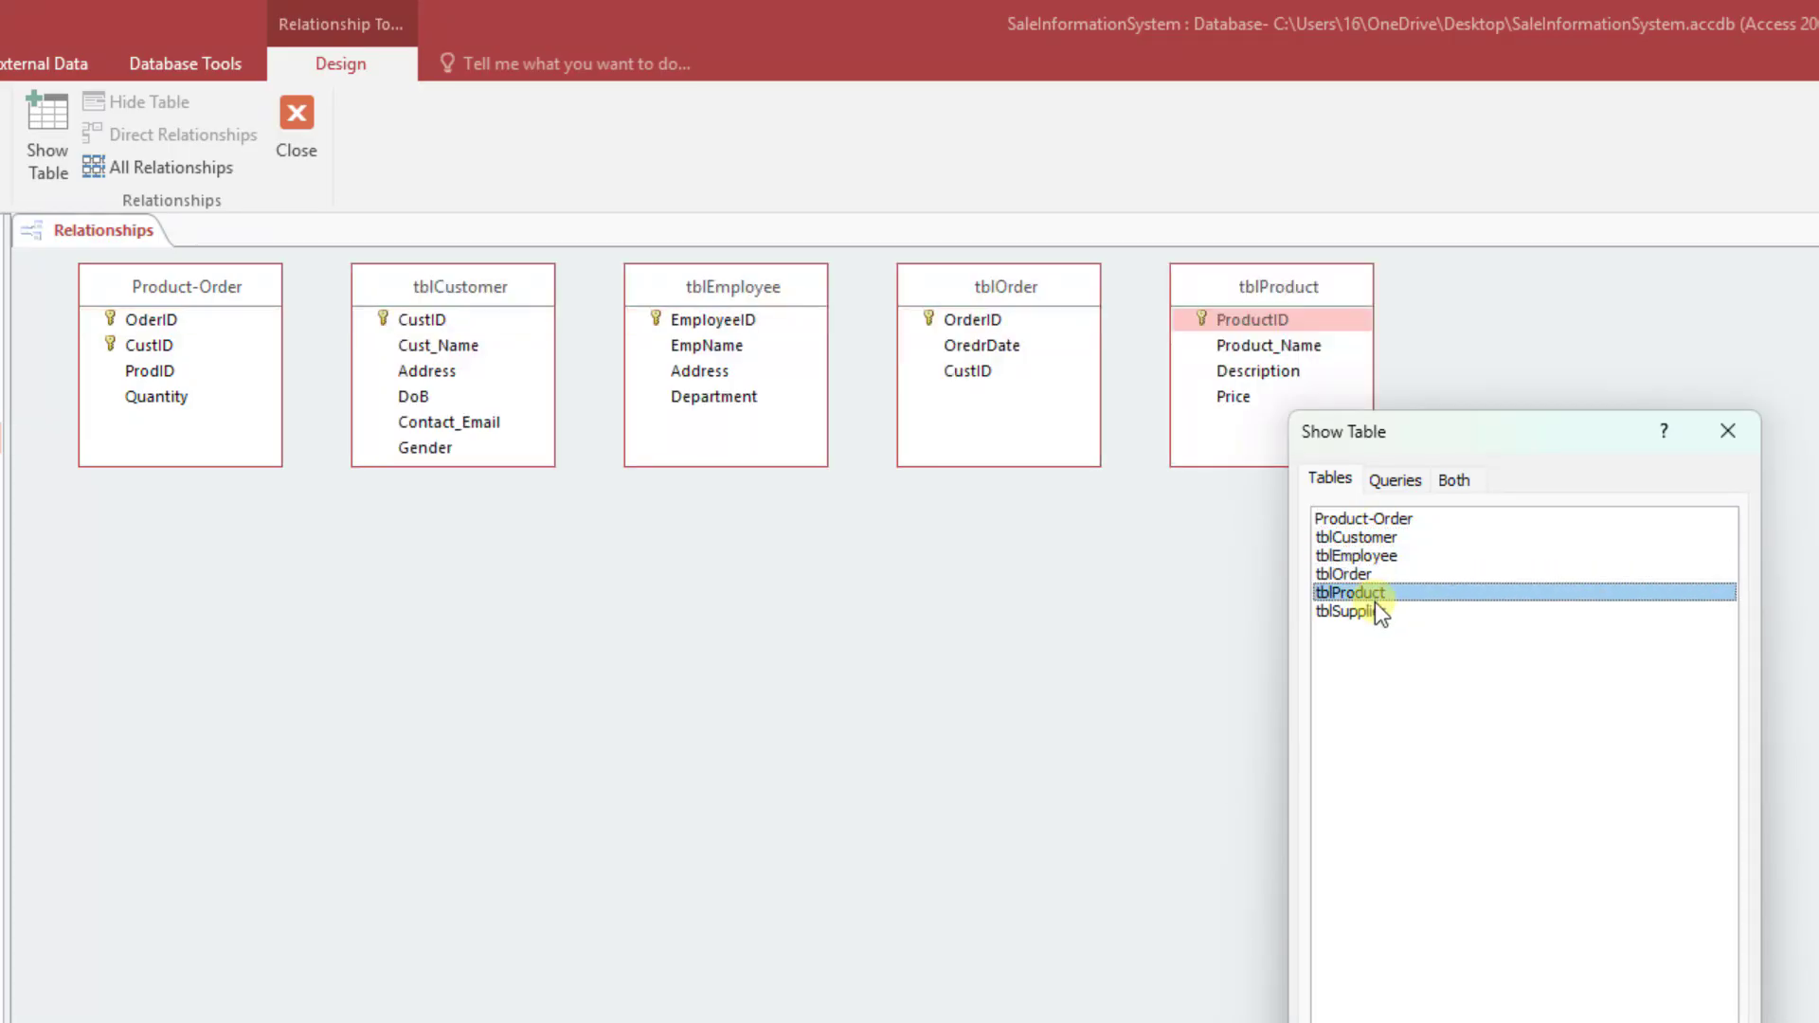
pyautogui.doubleClick(1366, 613)
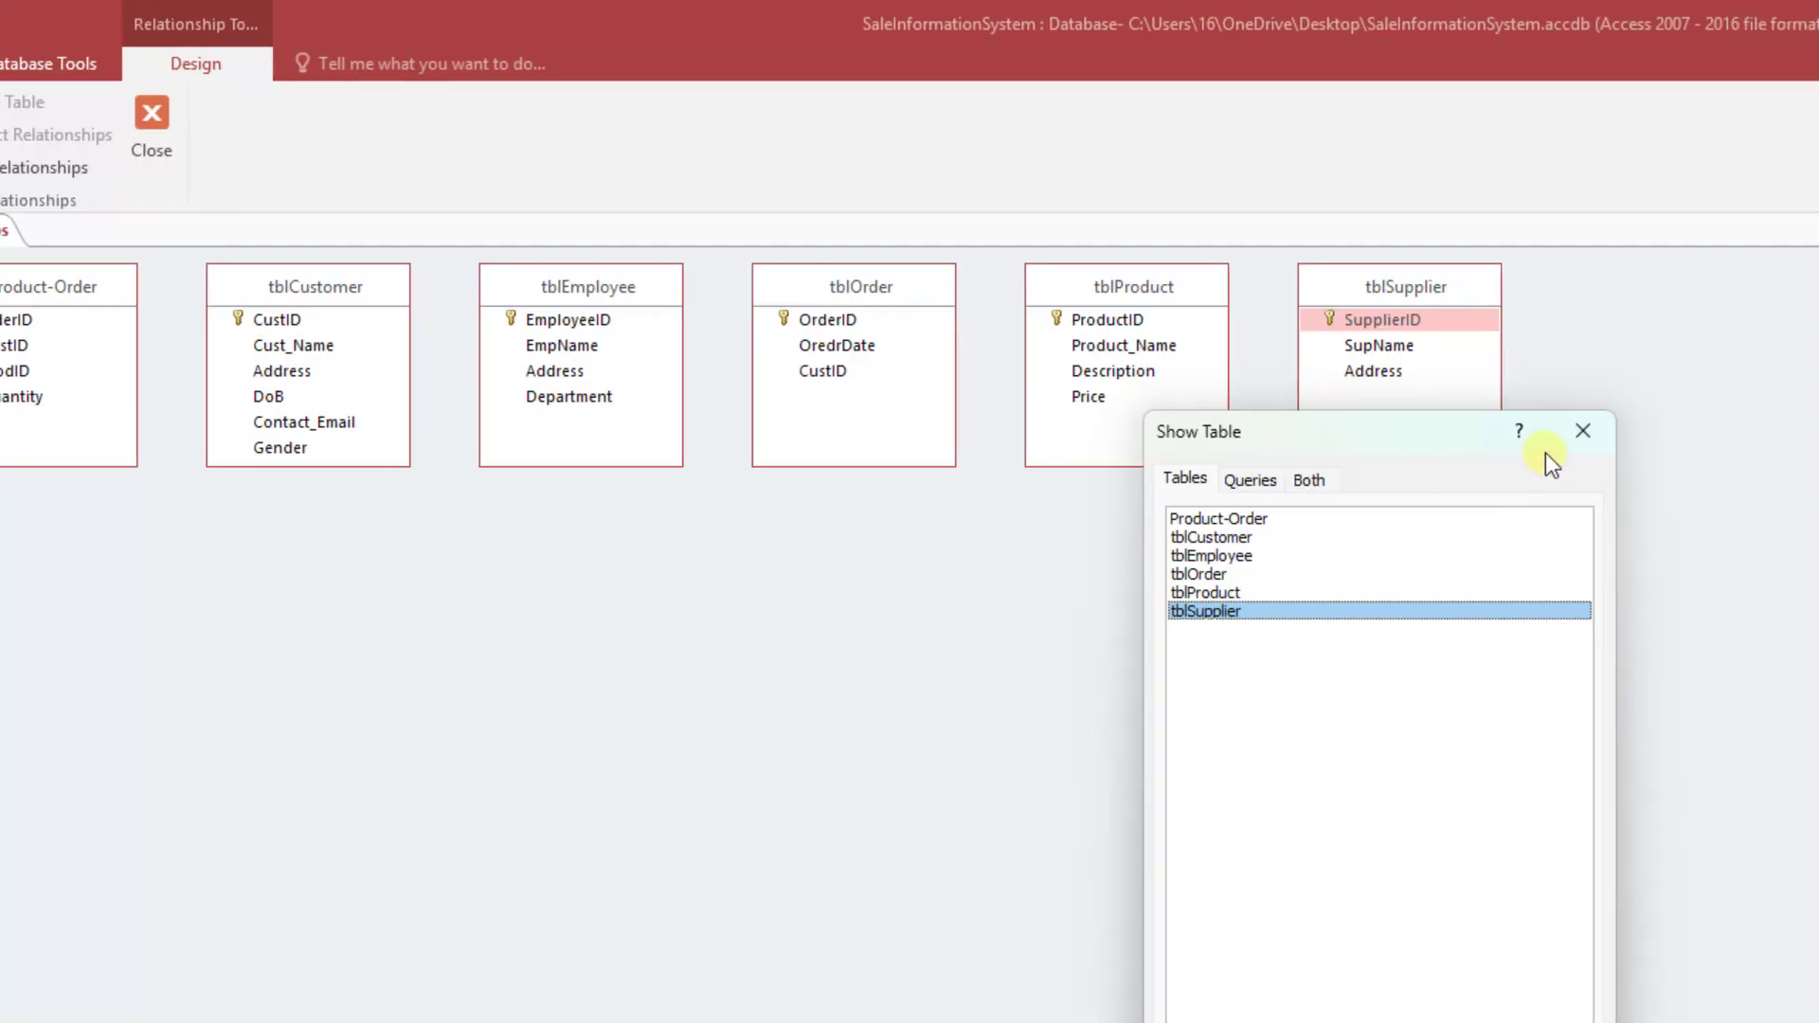
pyautogui.click(1582, 431)
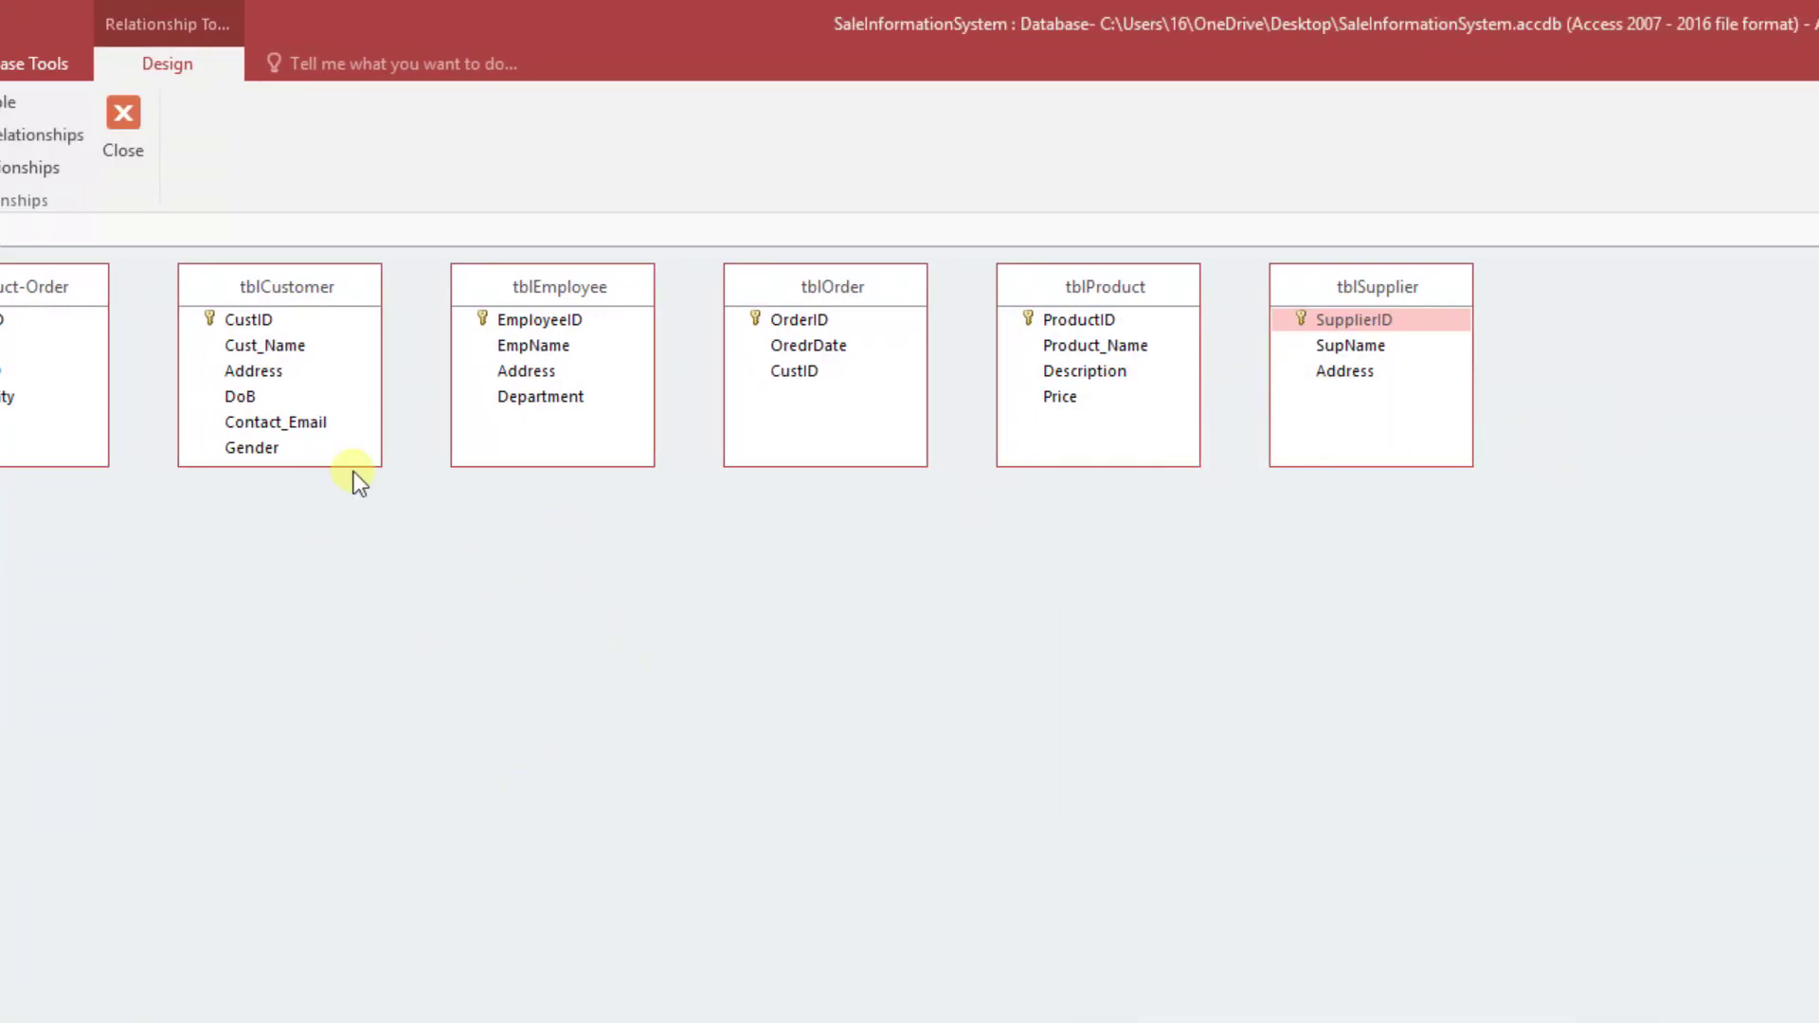
# Reposition tblCustomer below the row of tables and place tblOrder beside it
pyautogui.click(351, 296)
pyautogui.moveTo(348, 292); pyautogui.dragTo(320, 576)
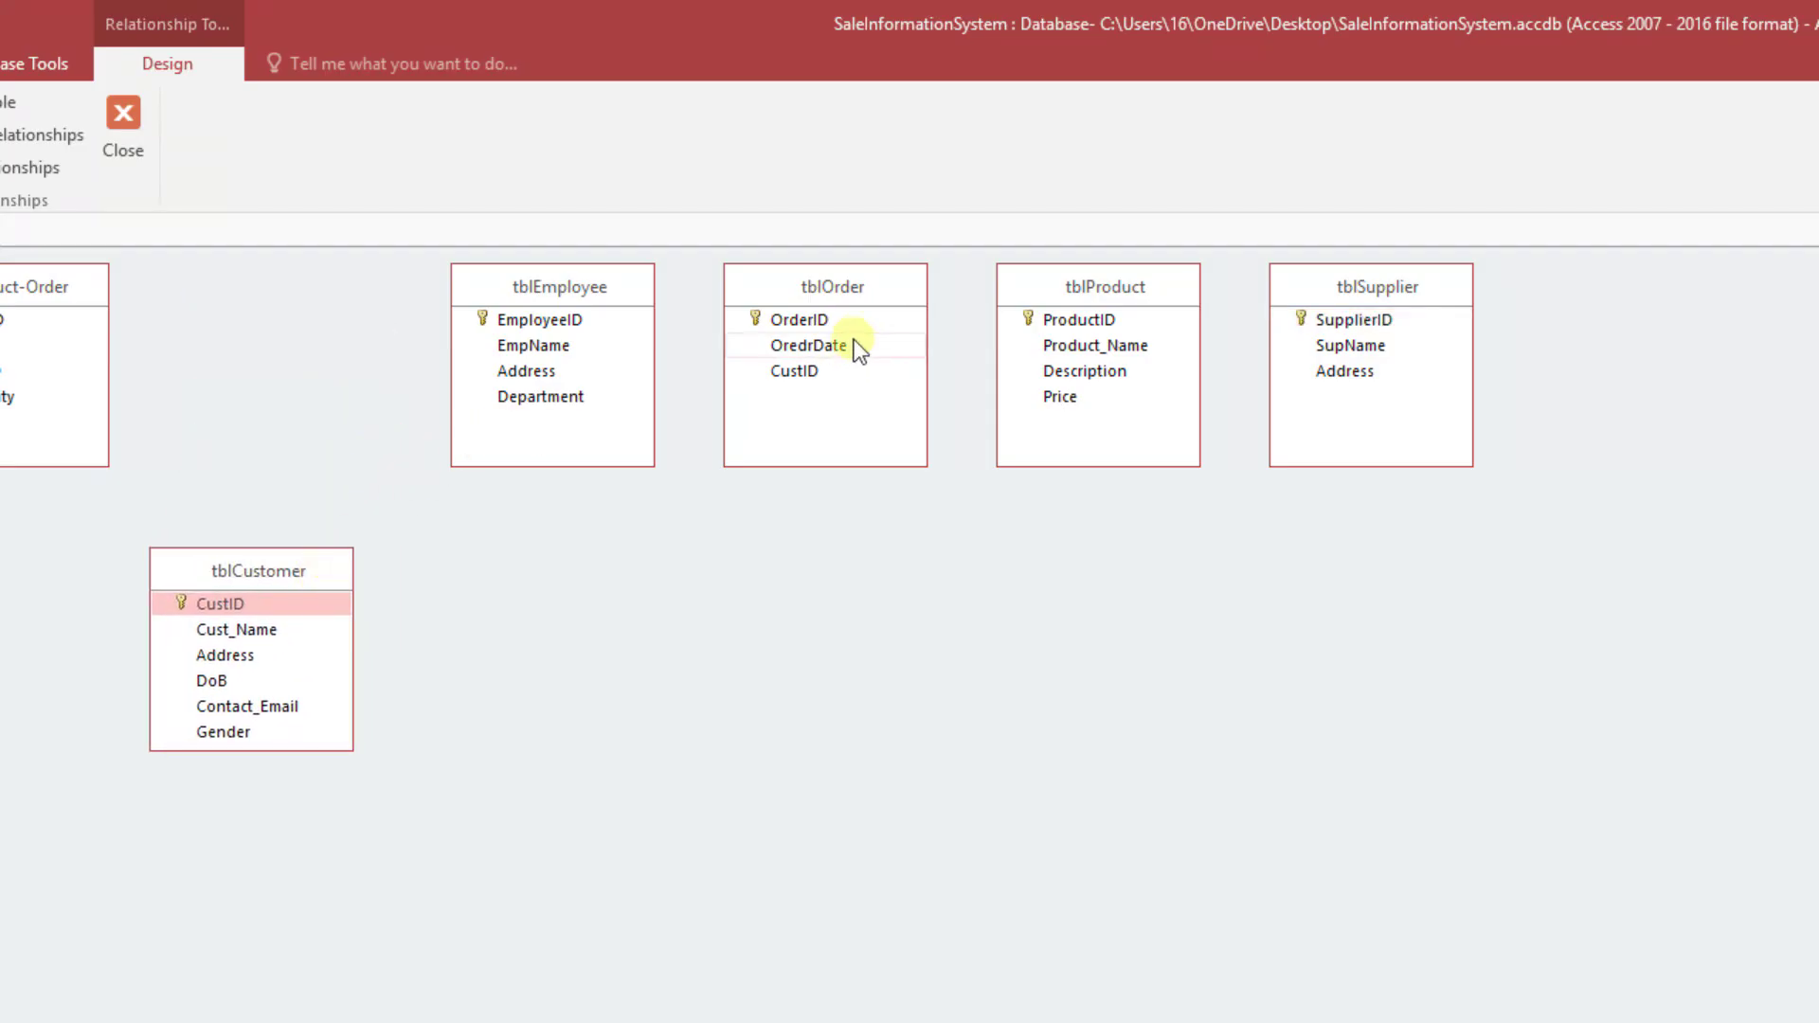
pyautogui.moveTo(872, 296); pyautogui.dragTo(735, 650)
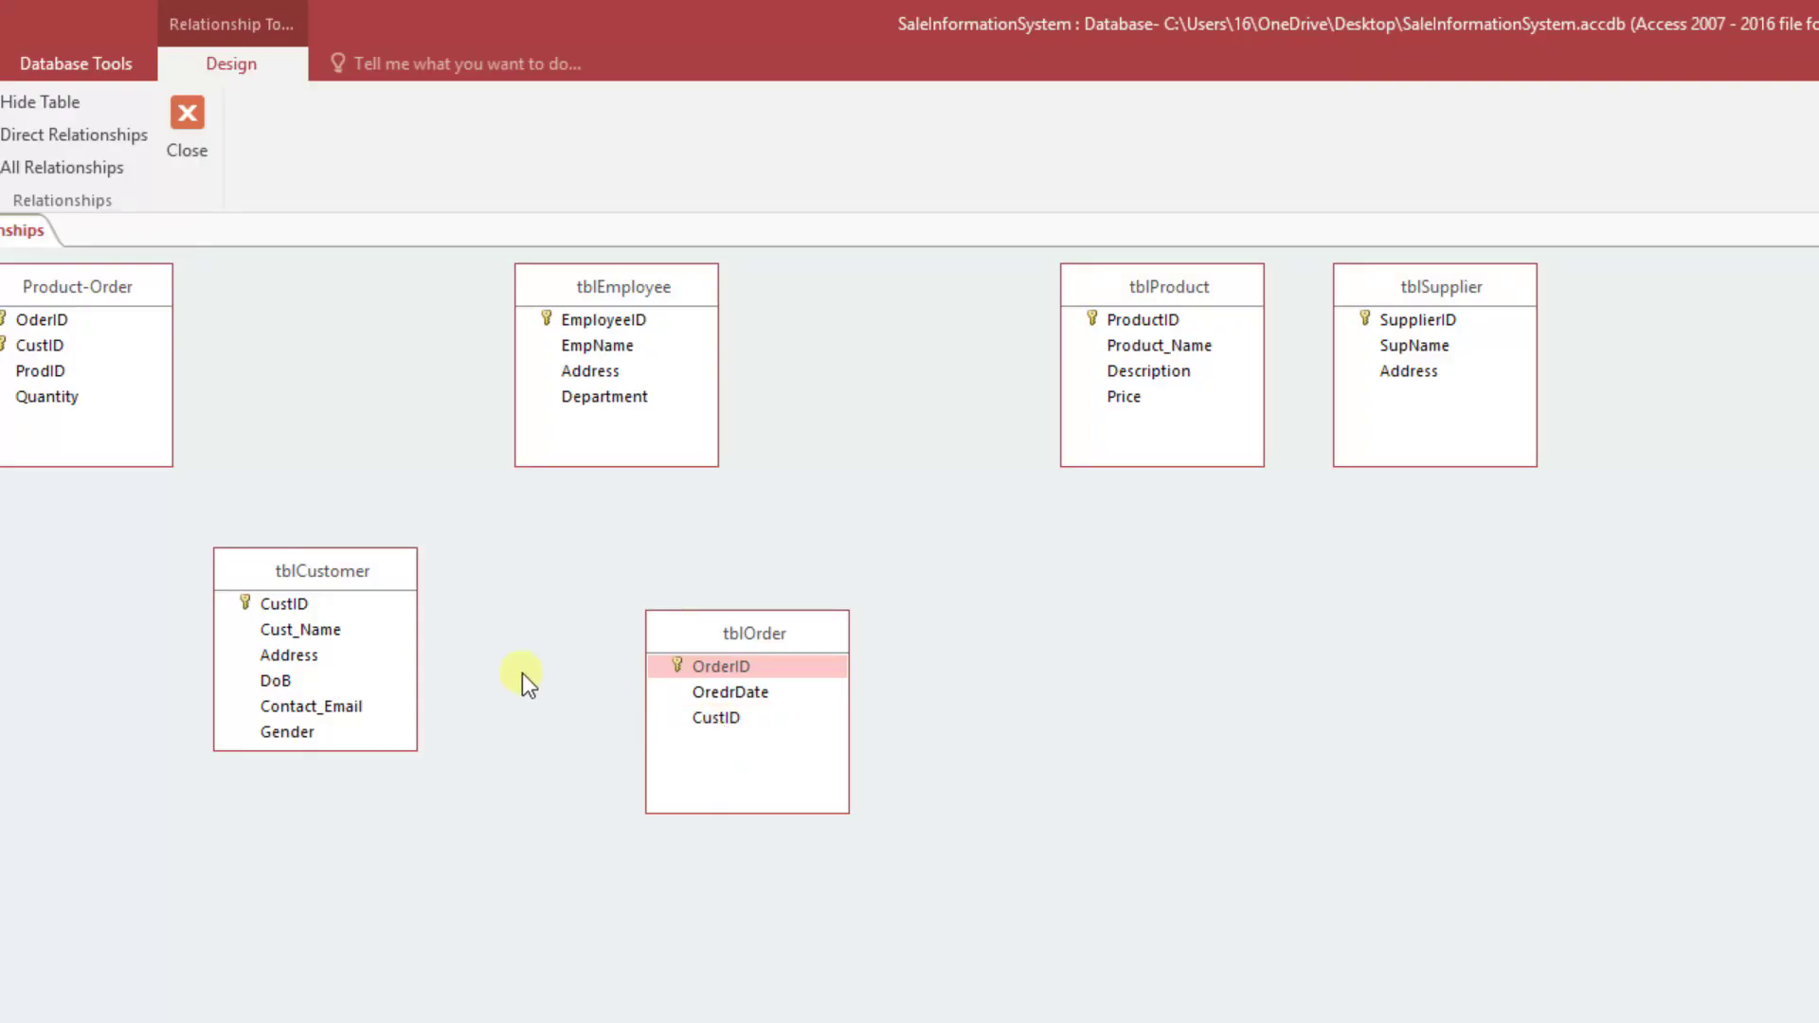
# Create a one-to-many relationship from CustID in tblCustomer to CustID in tblOrder, enforcing referential integrity
pyautogui.moveTo(325, 607); pyautogui.dragTo(711, 728)
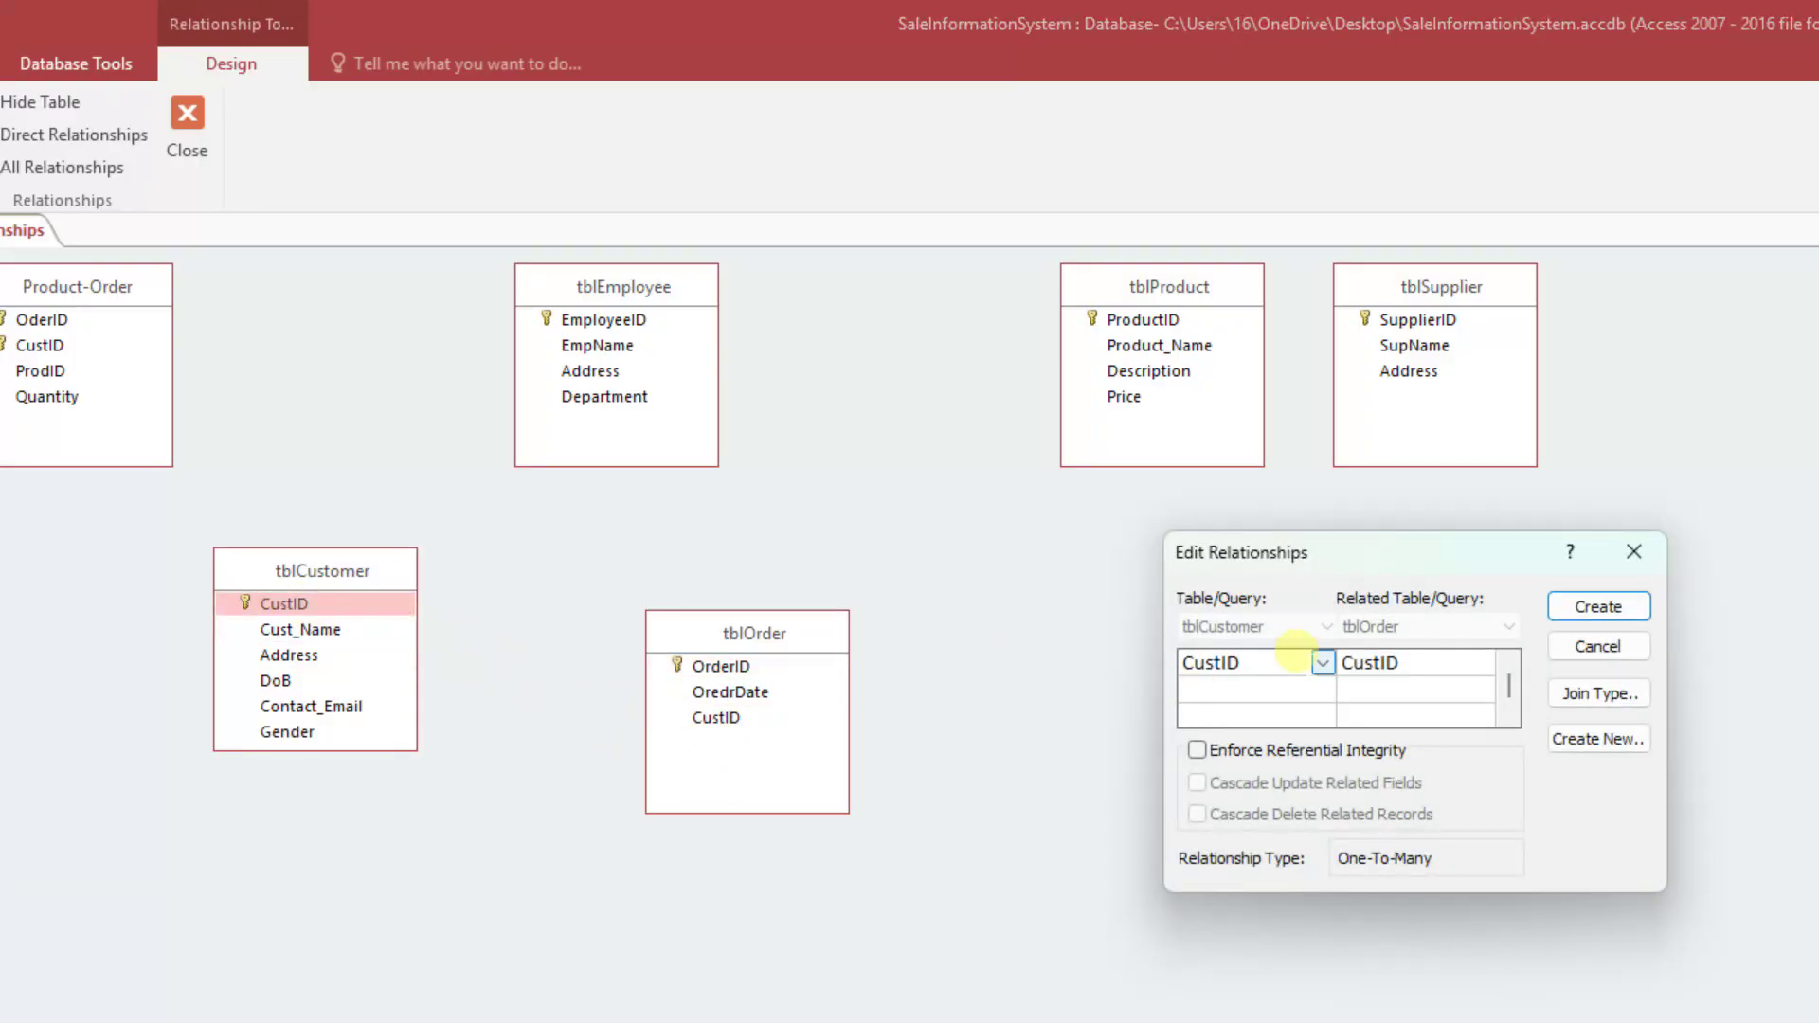
pyautogui.click(1199, 751)
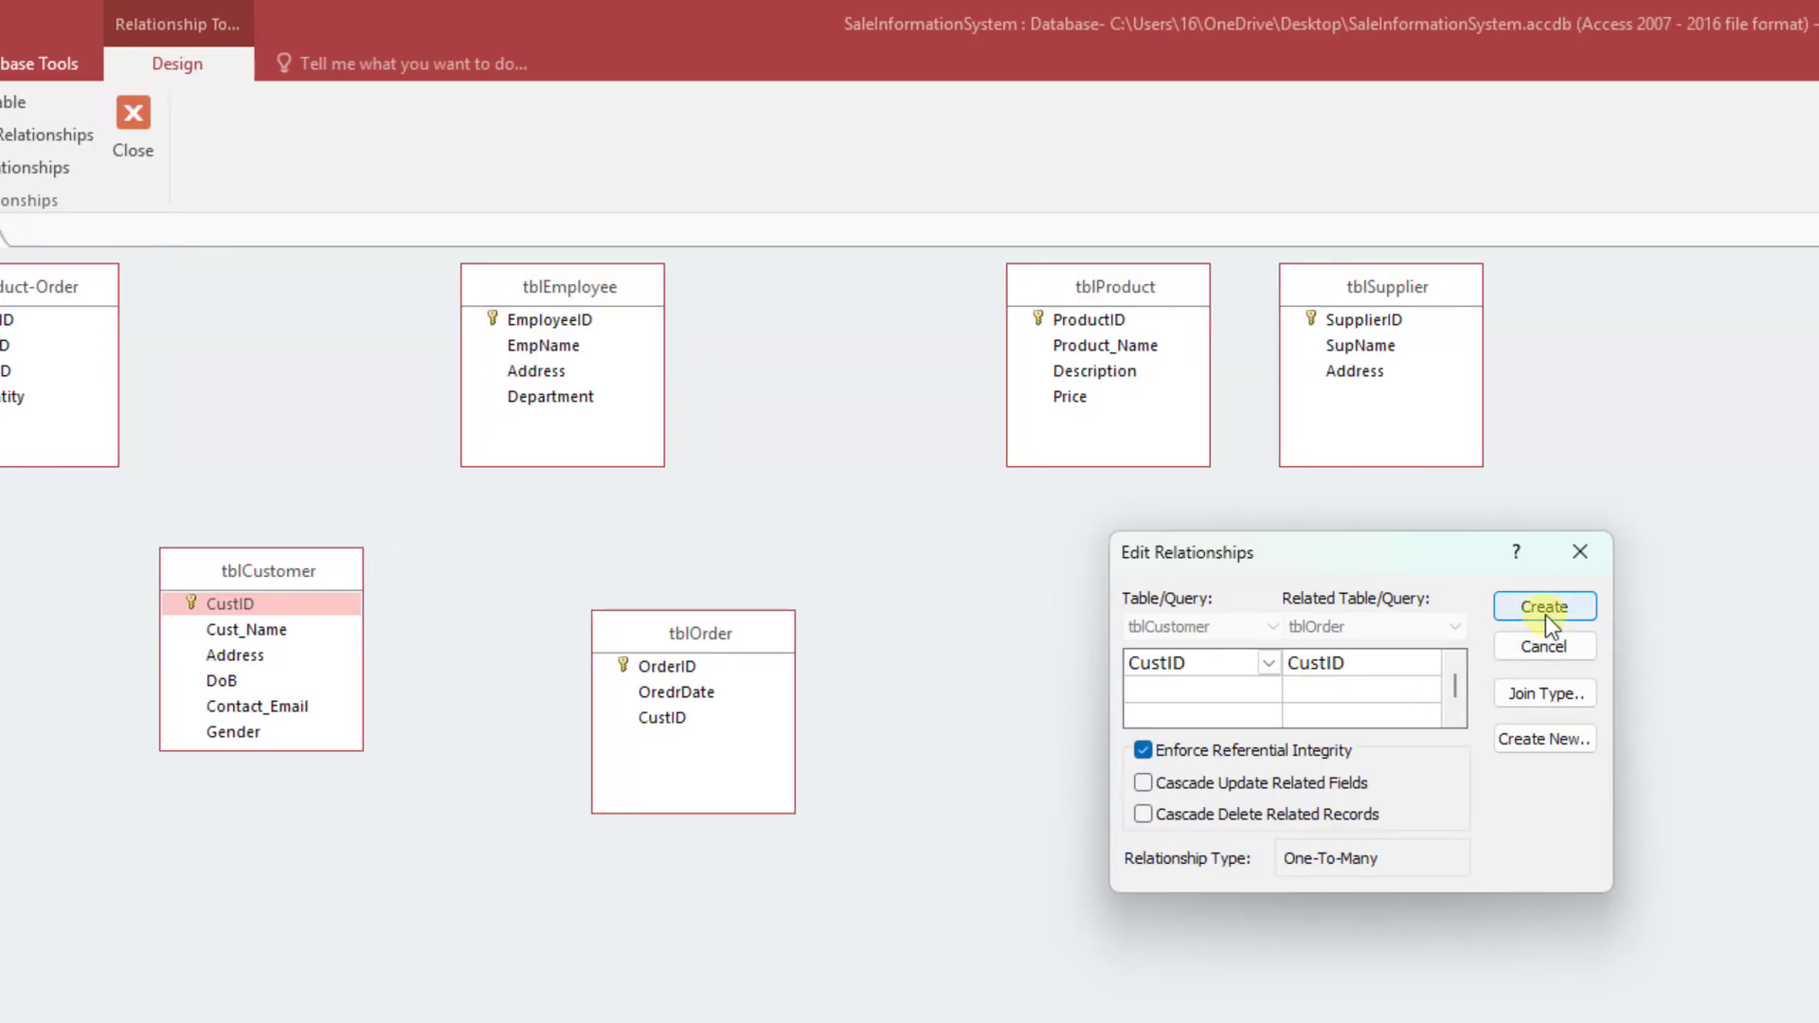
pyautogui.click(1545, 606)
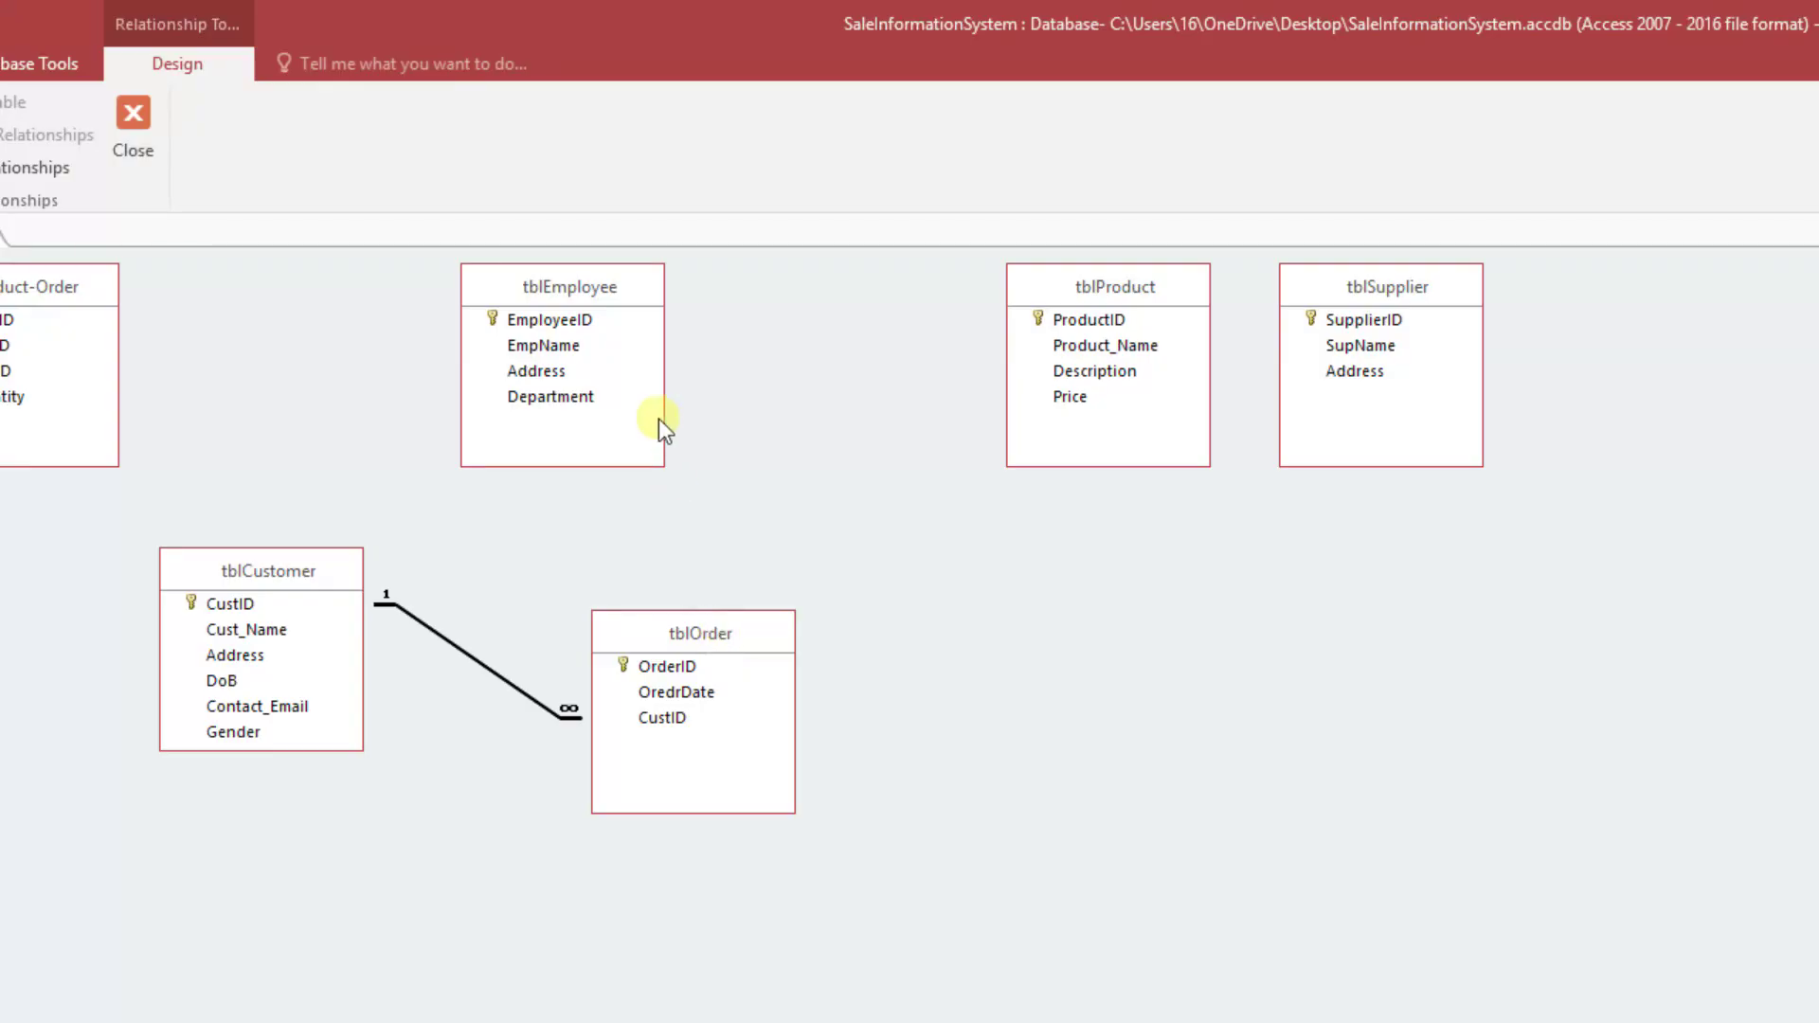
# Place tblEmployee below and beside tblOrder, and add an OrderID field of type Number to its table design, saving the change
pyautogui.moveTo(611, 298); pyautogui.dragTo(1002, 786)
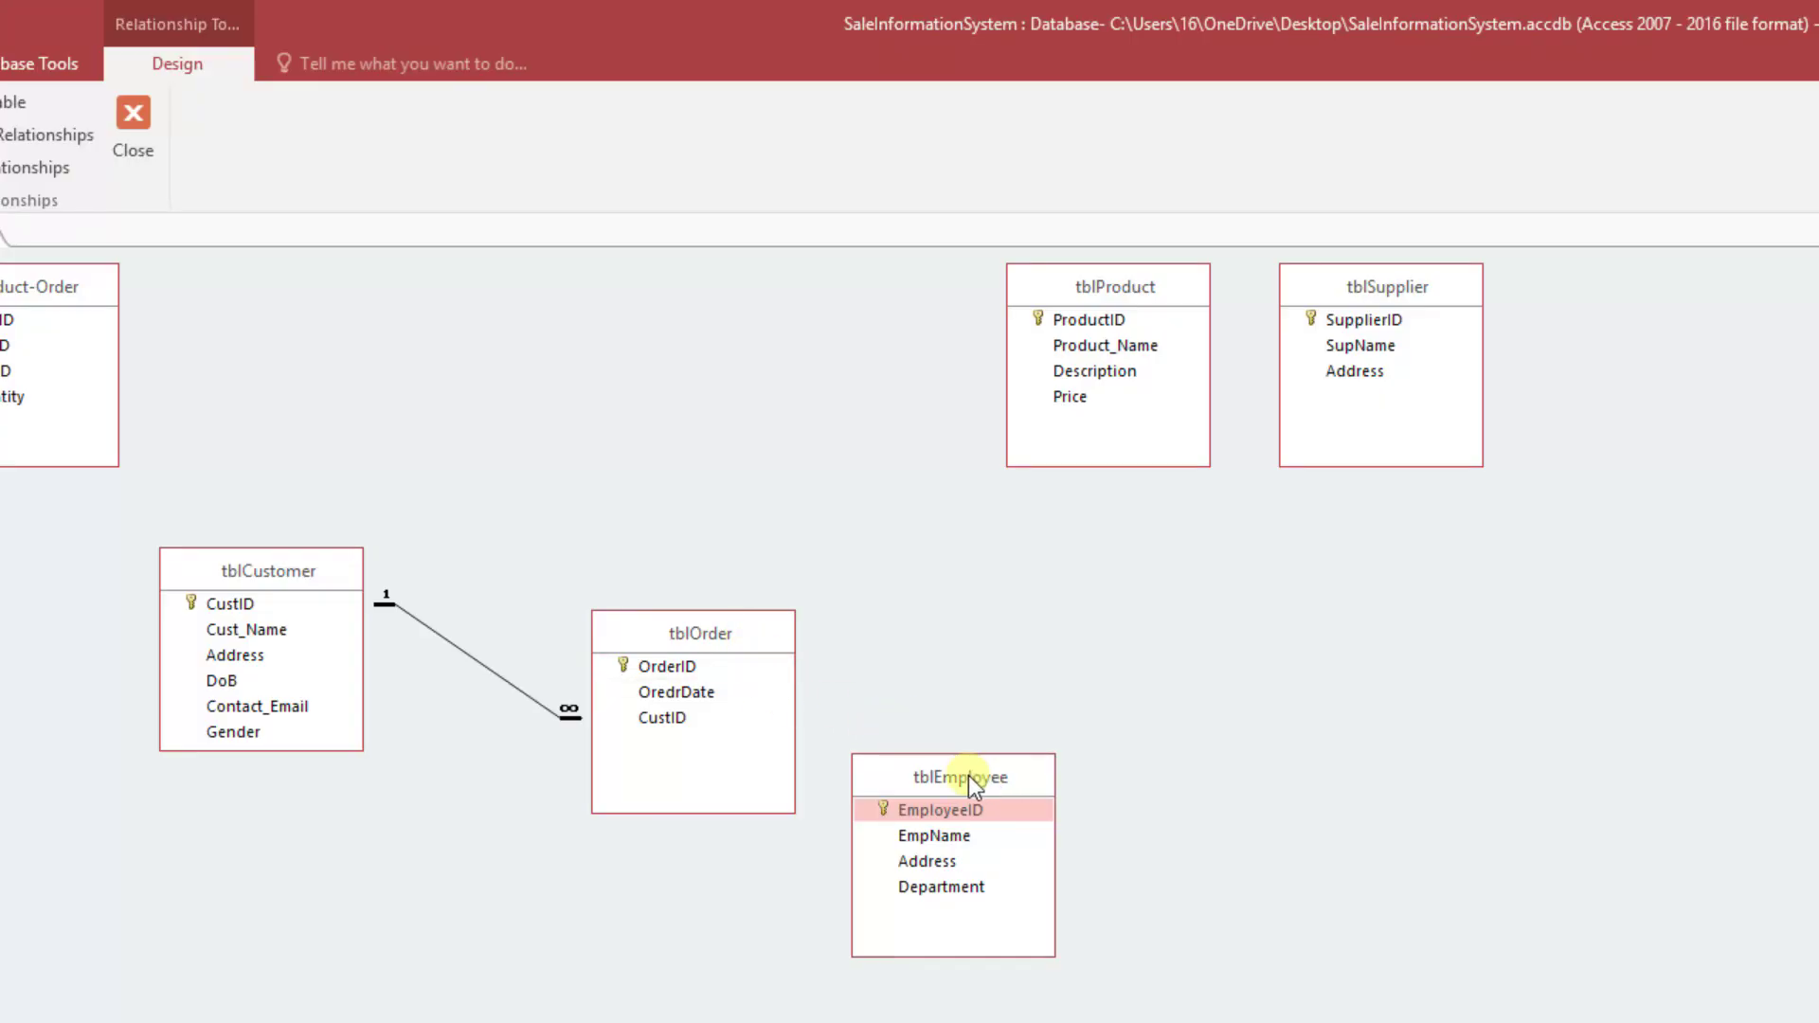
pyautogui.moveTo(990, 781); pyautogui.dragTo(978, 829)
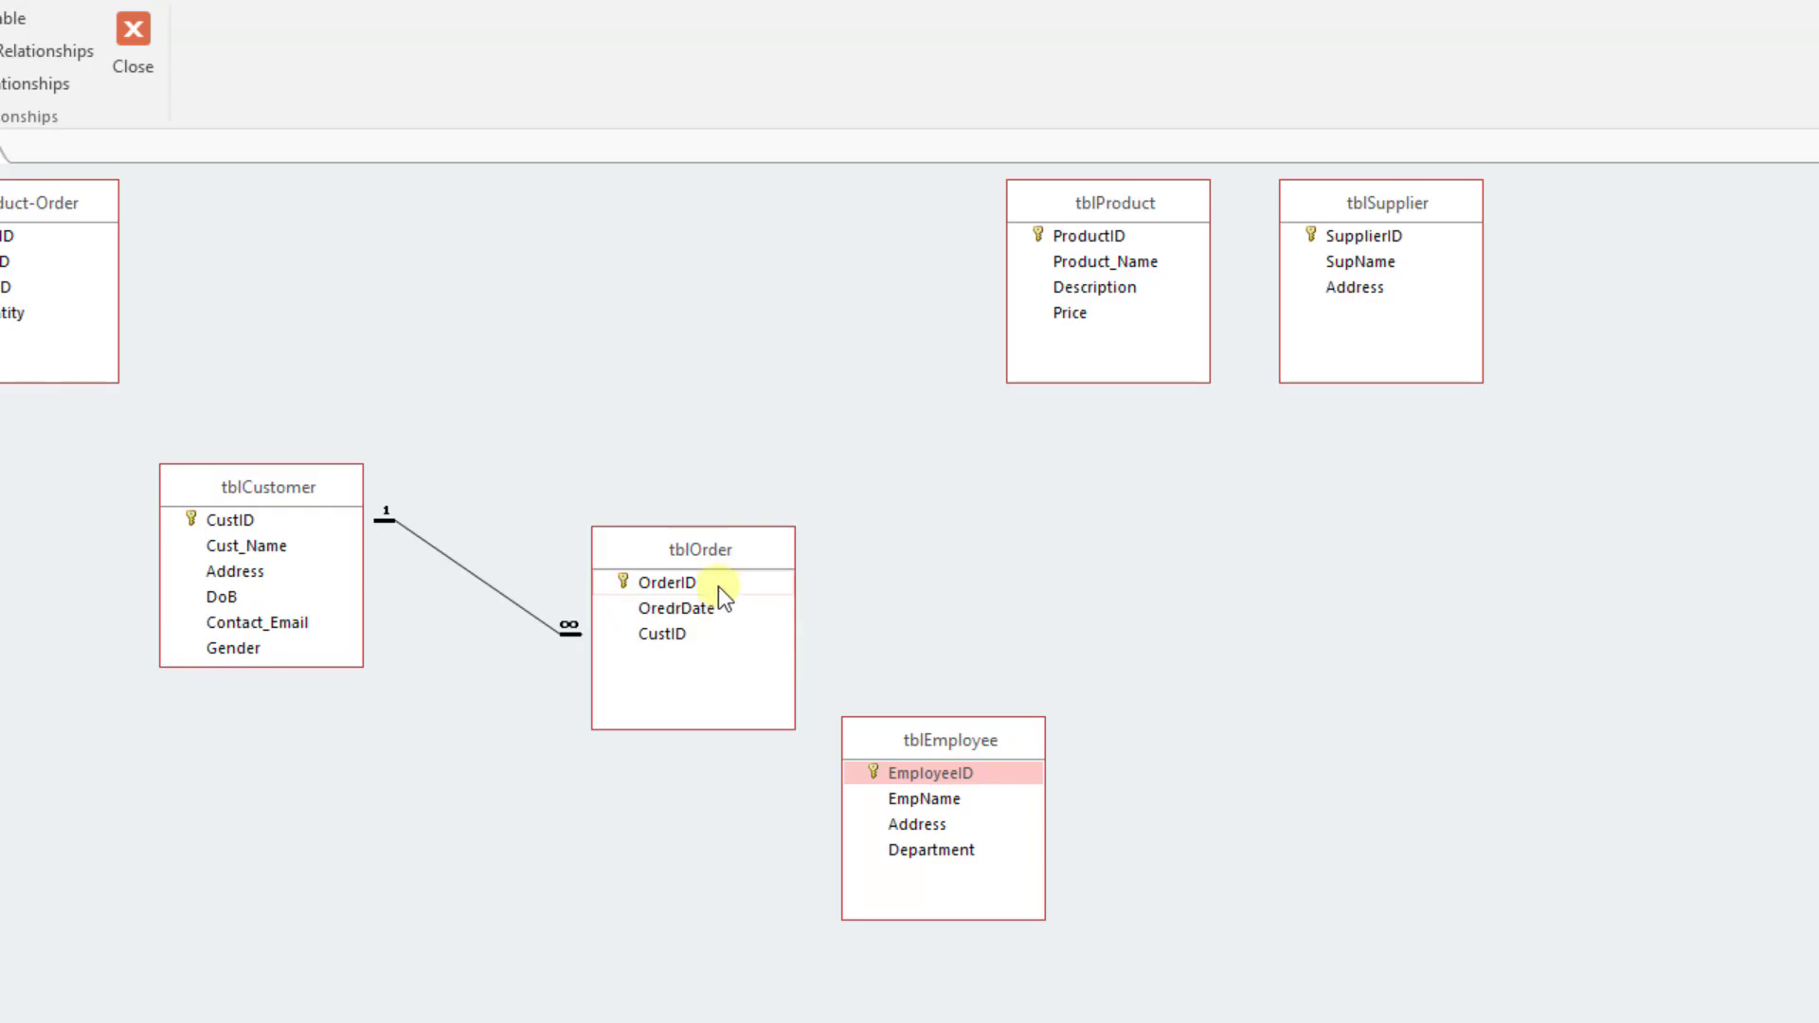
pyautogui.rightClick(928, 743)
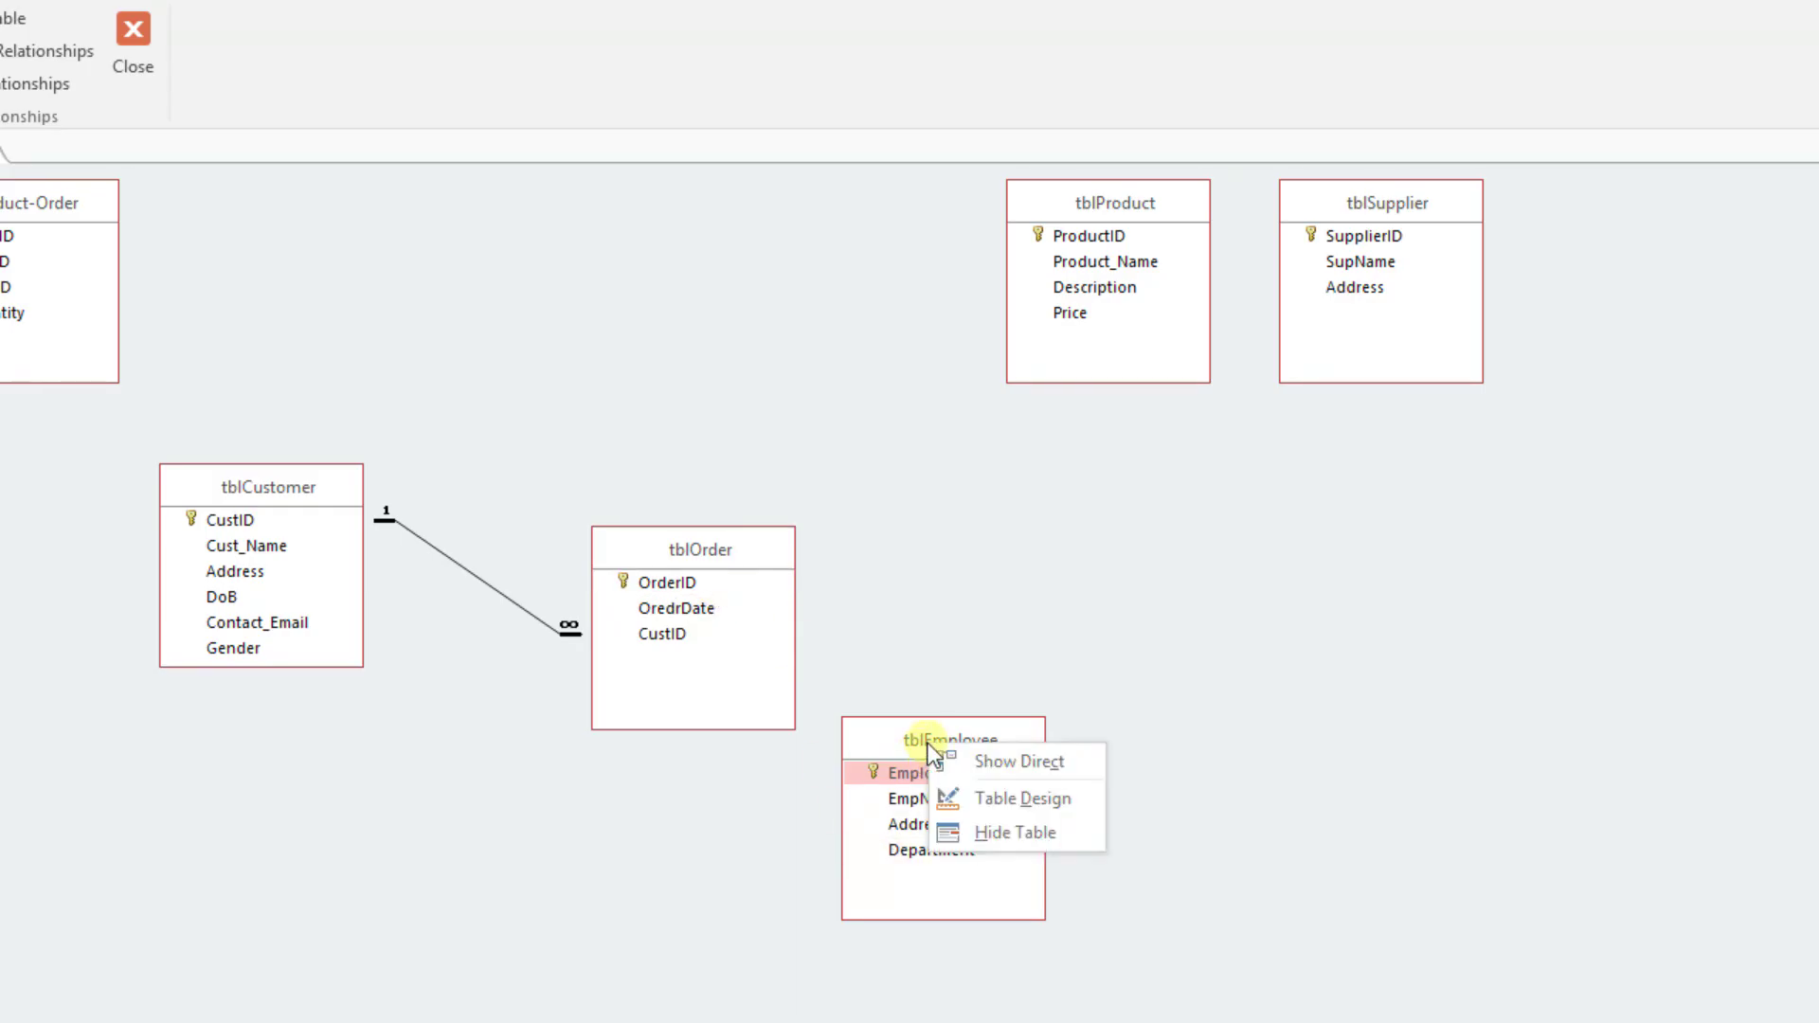
pyautogui.click(1008, 800)
pyautogui.click(274, 314)
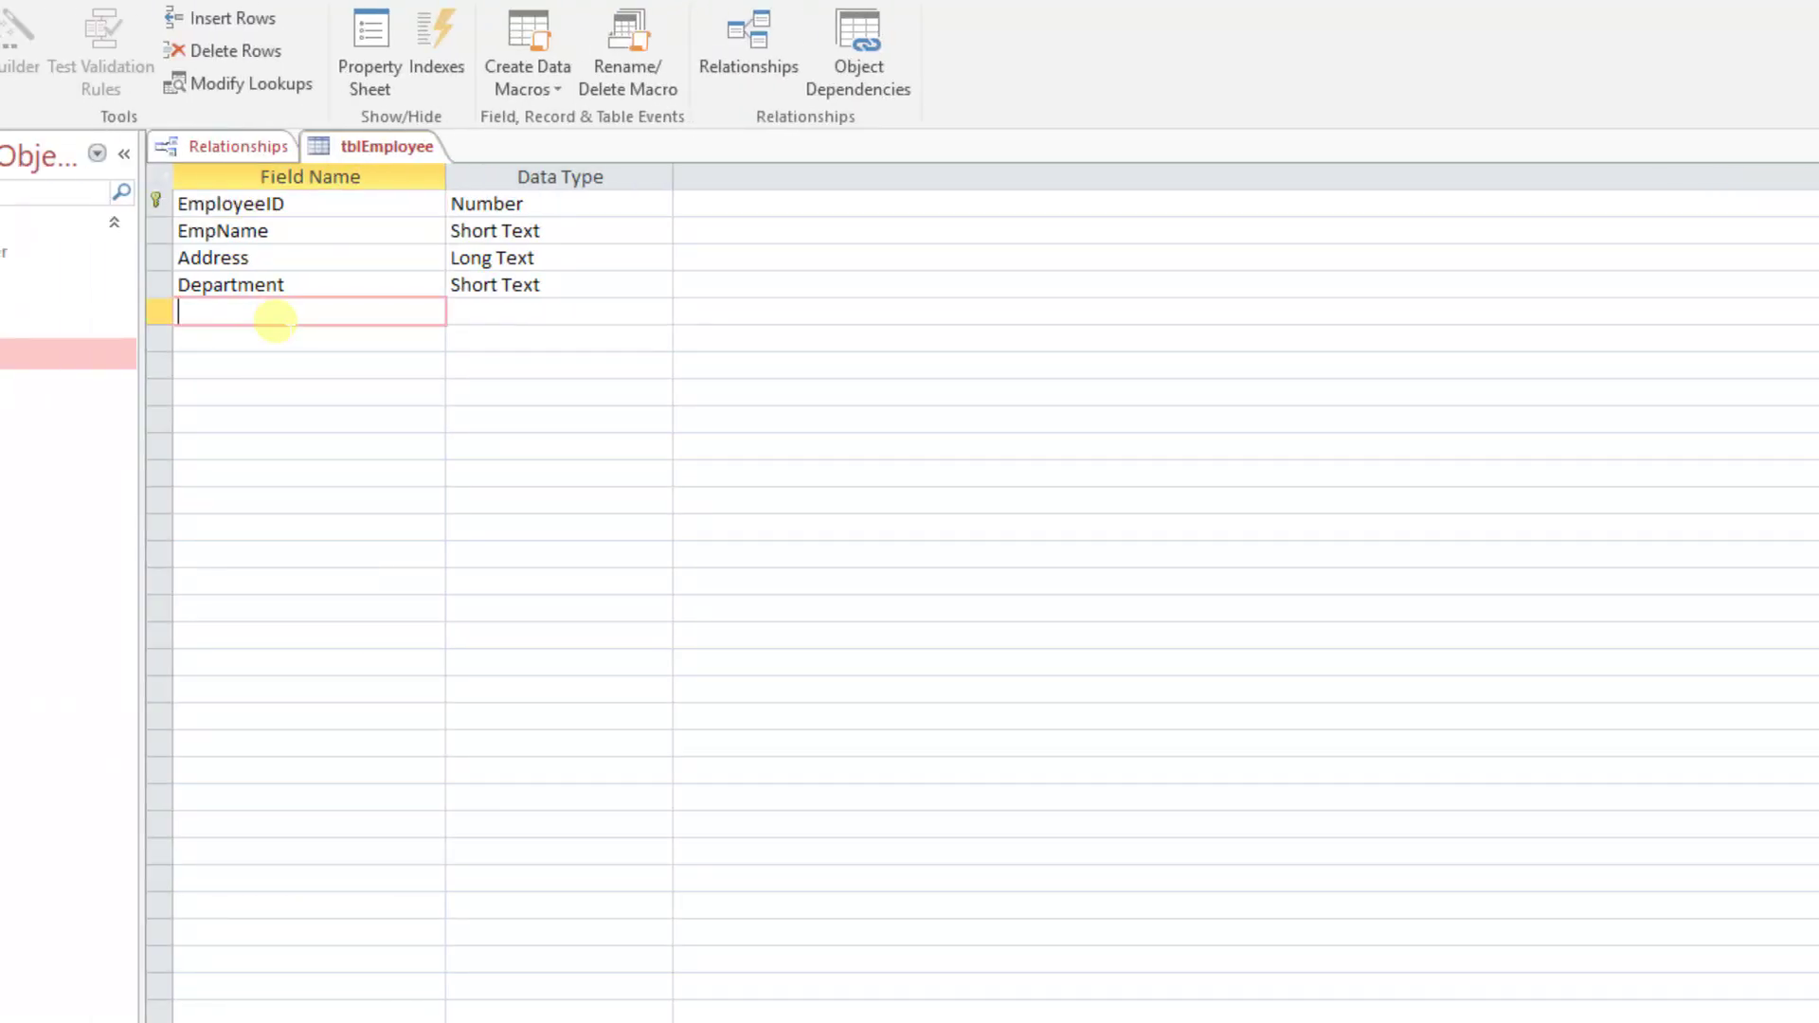
pyautogui.write('OrderID')
pyautogui.press('Tab')
pyautogui.write('n')
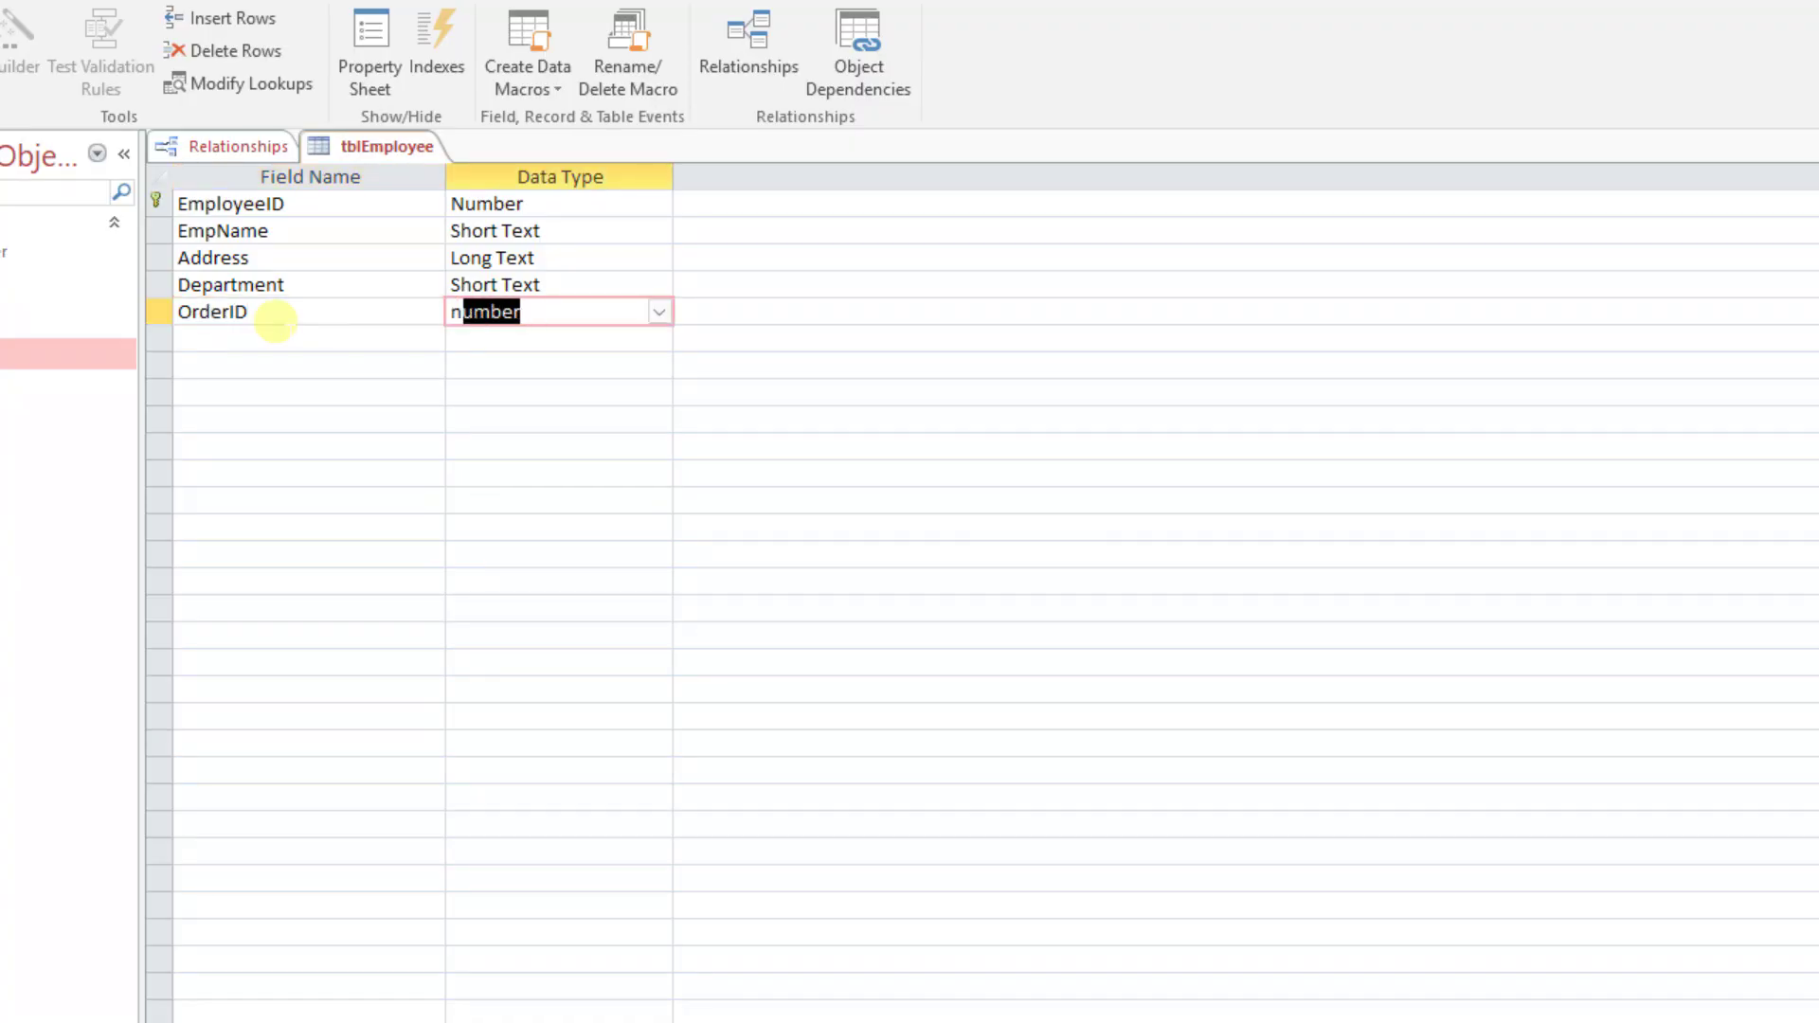
pyautogui.hotkey('ctrl', 's')
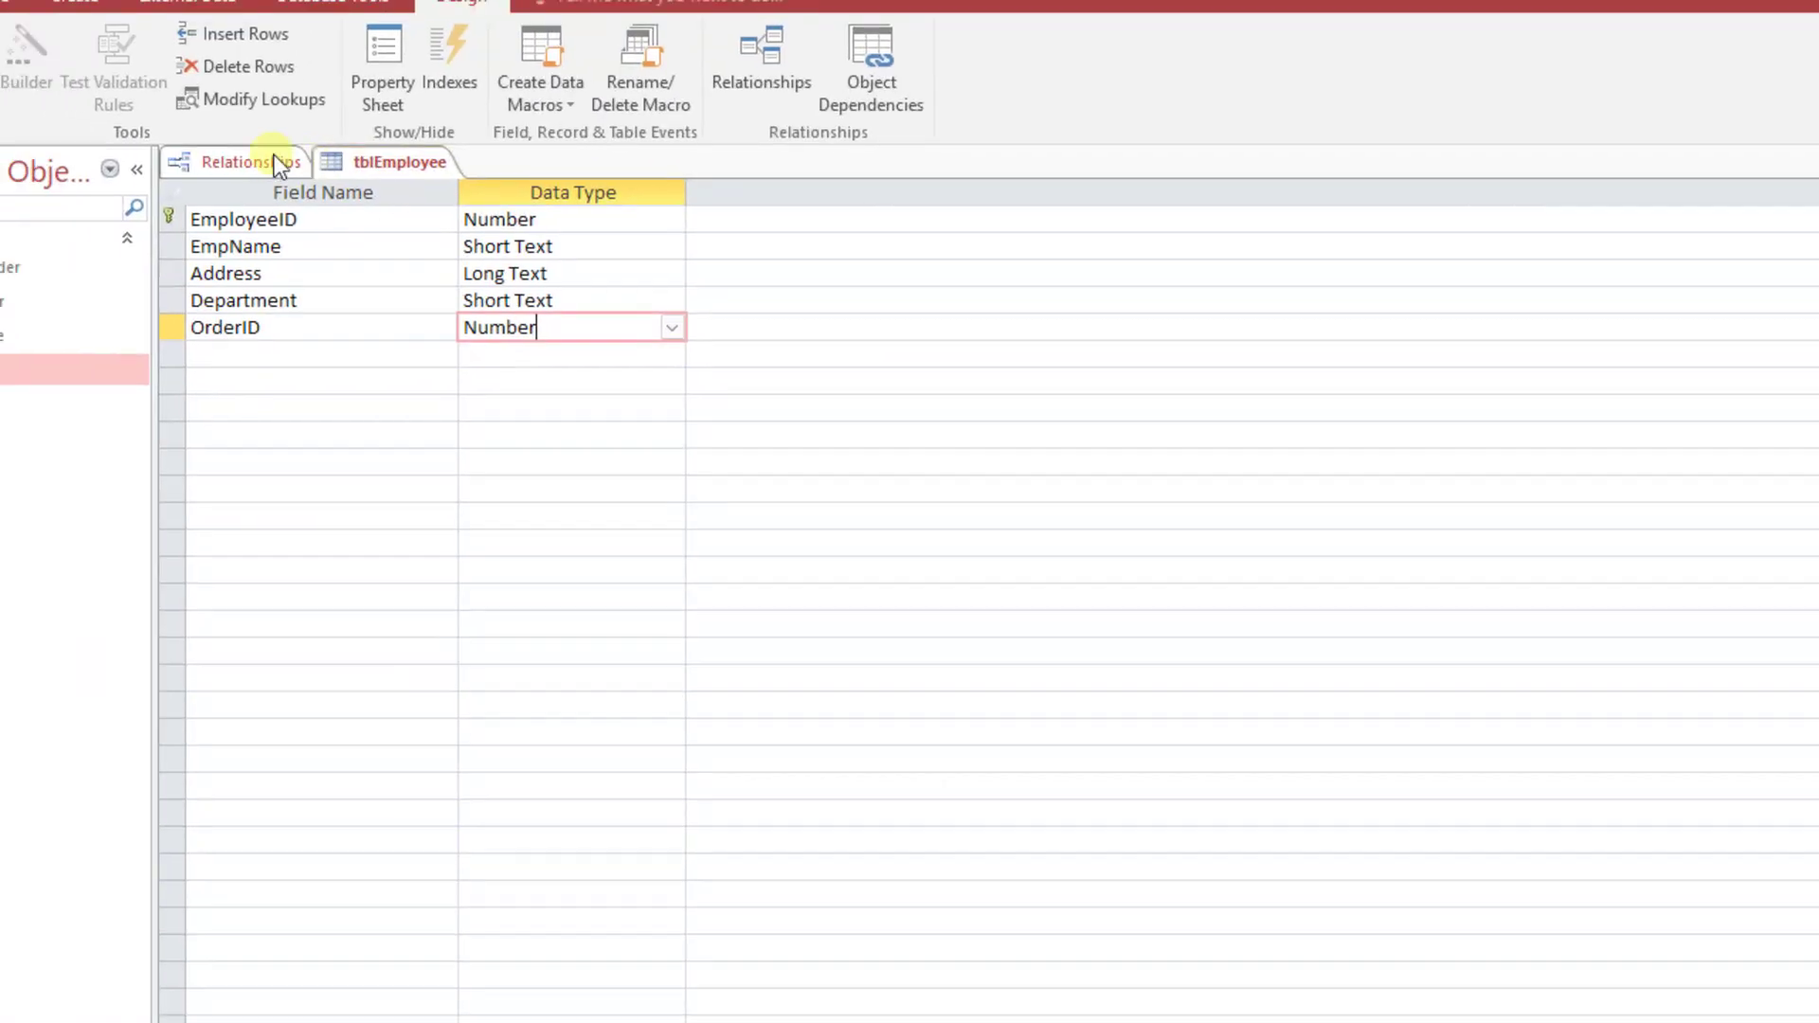
# Try to relate OrderID in tblOrder to OrderID in tblEmployee with referential integrity while the tblEmployee design is open
pyautogui.click(274, 163)
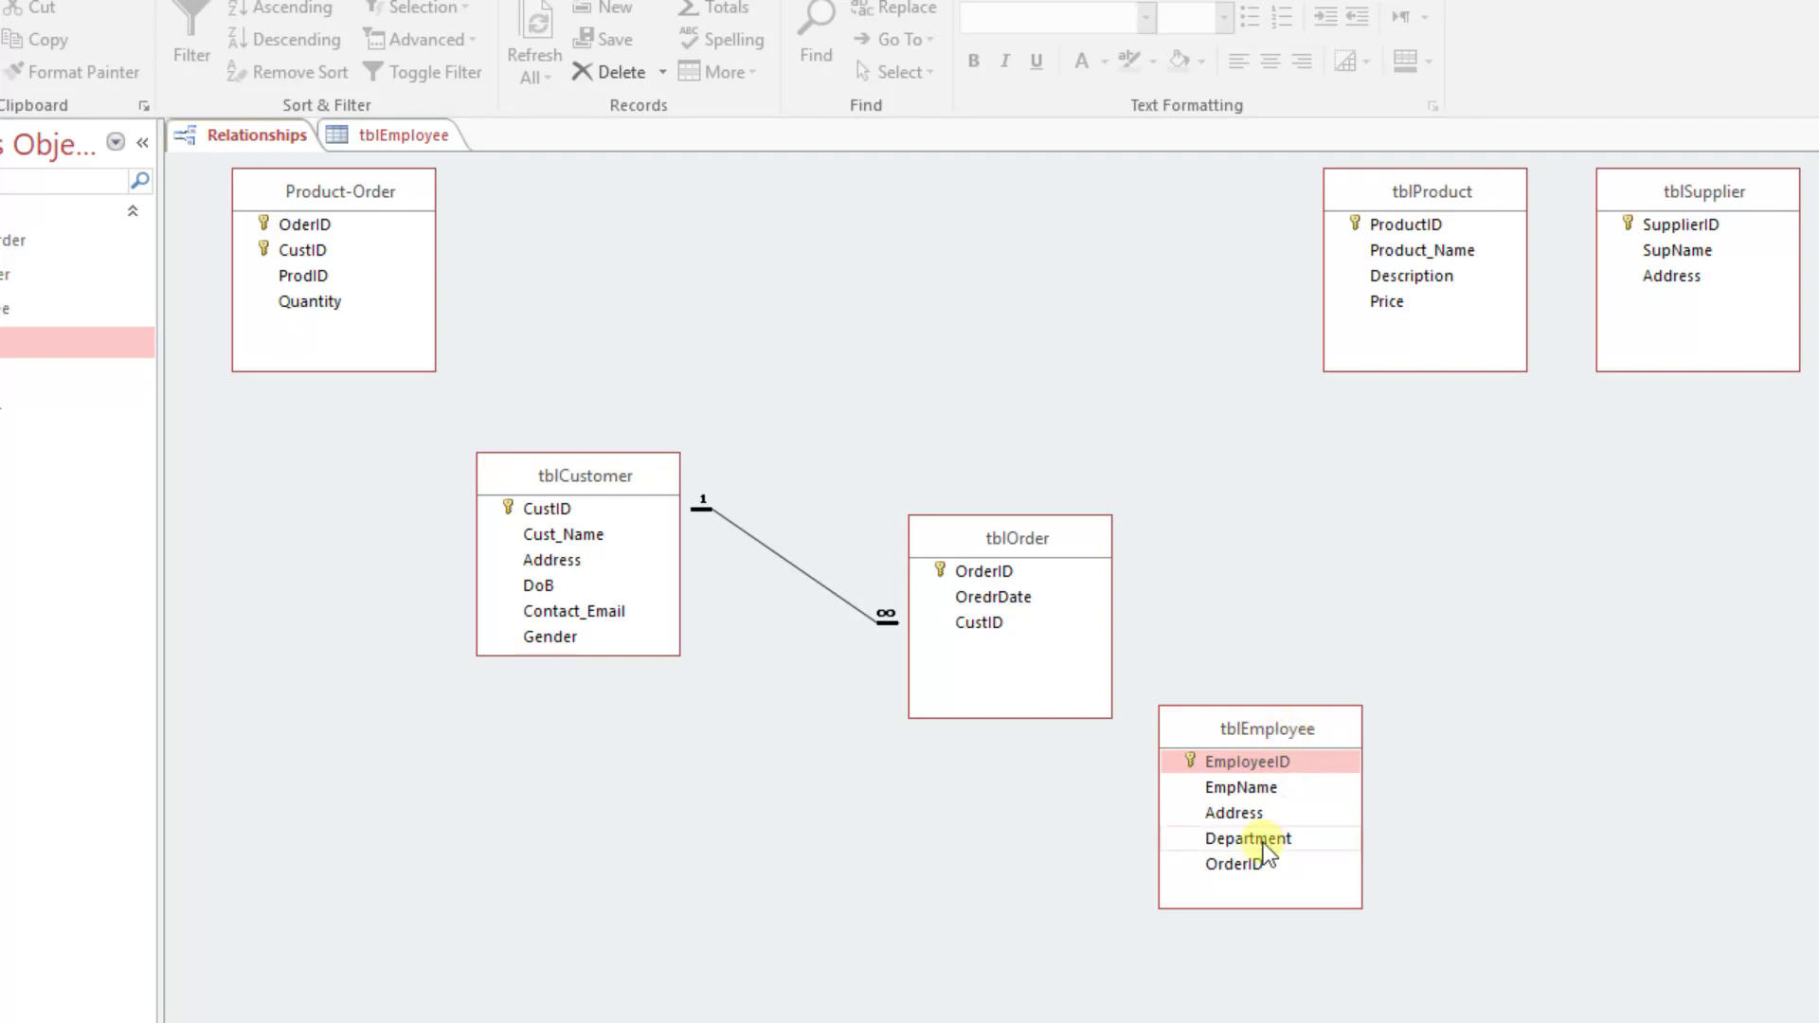
pyautogui.click(1247, 864)
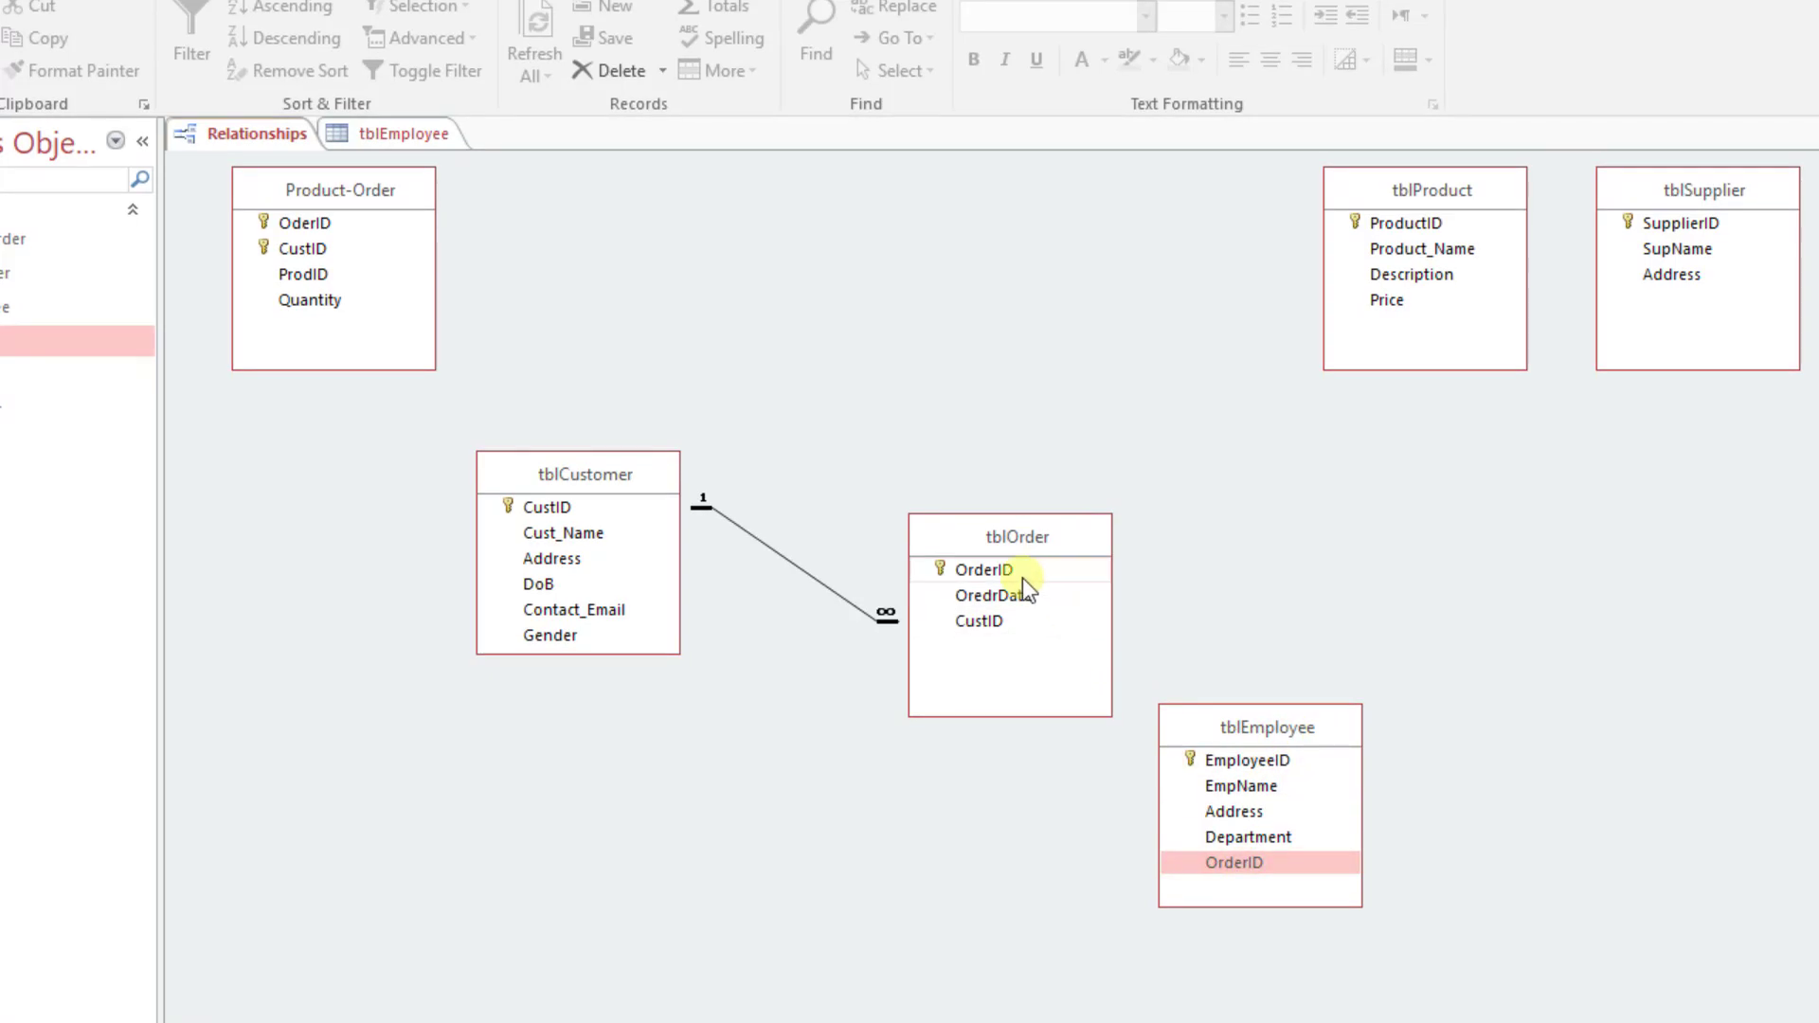
pyautogui.moveTo(1007, 573); pyautogui.dragTo(1233, 863)
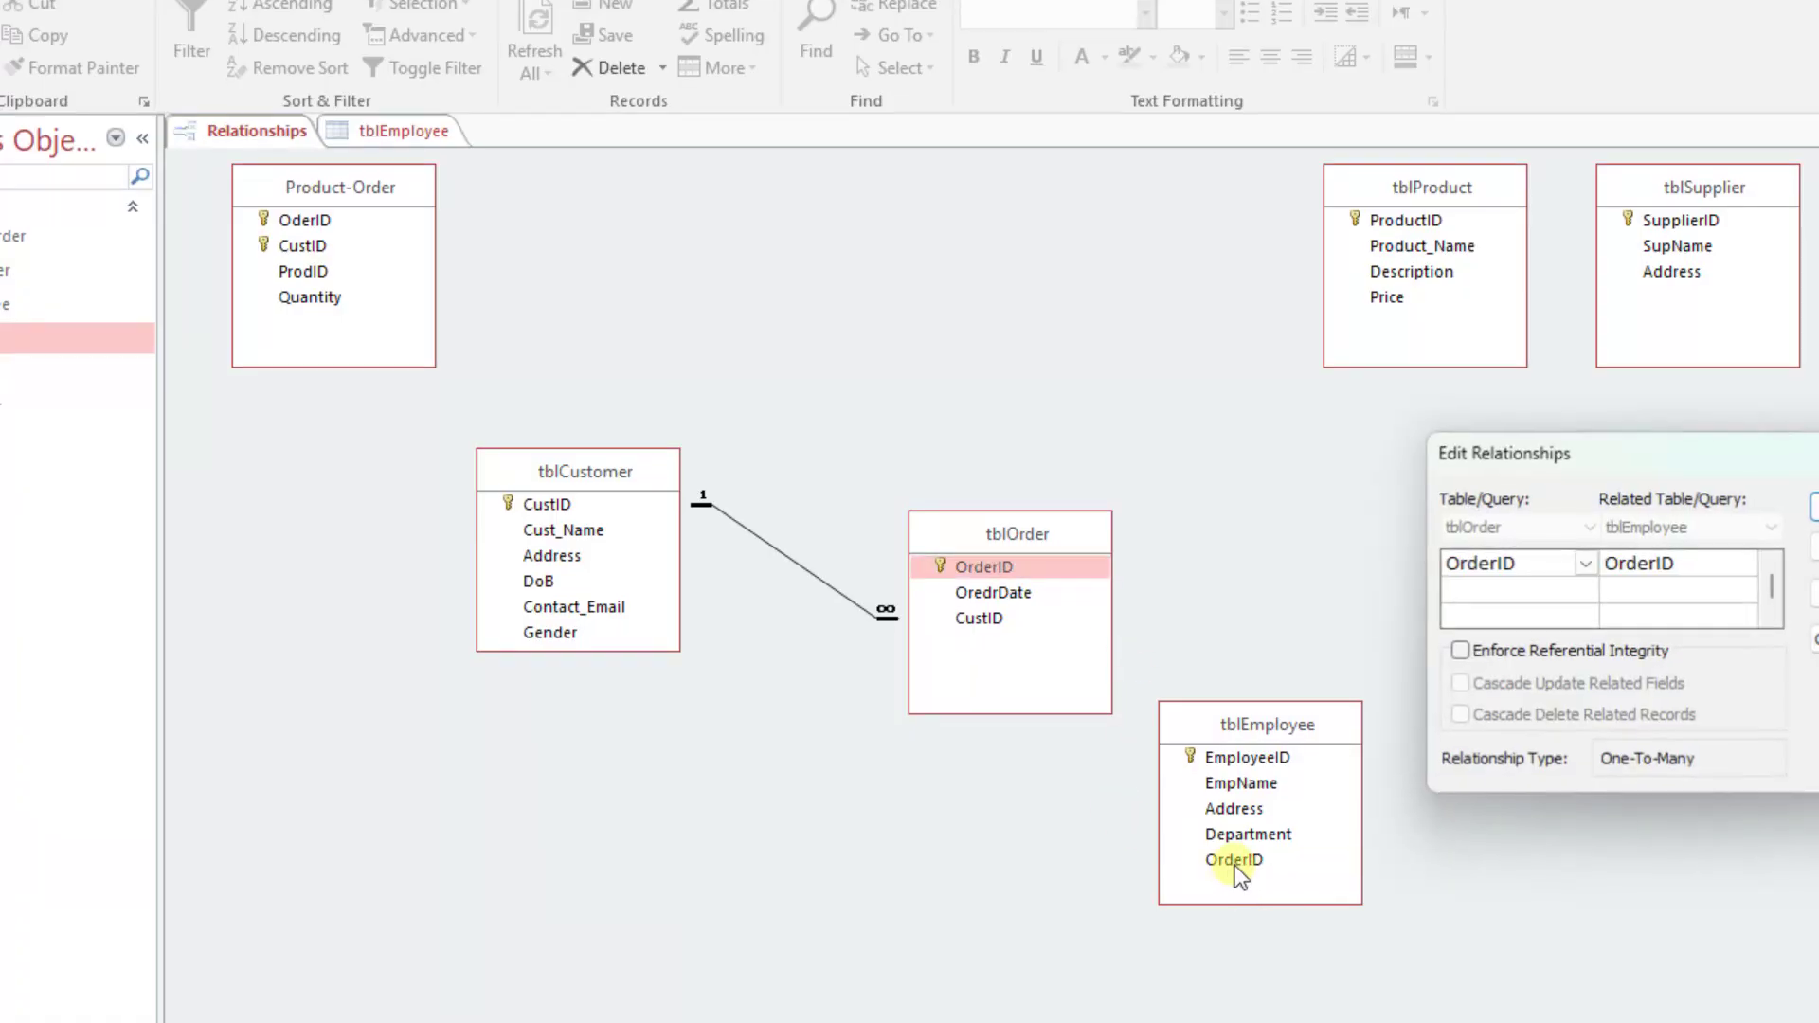
pyautogui.click(1463, 650)
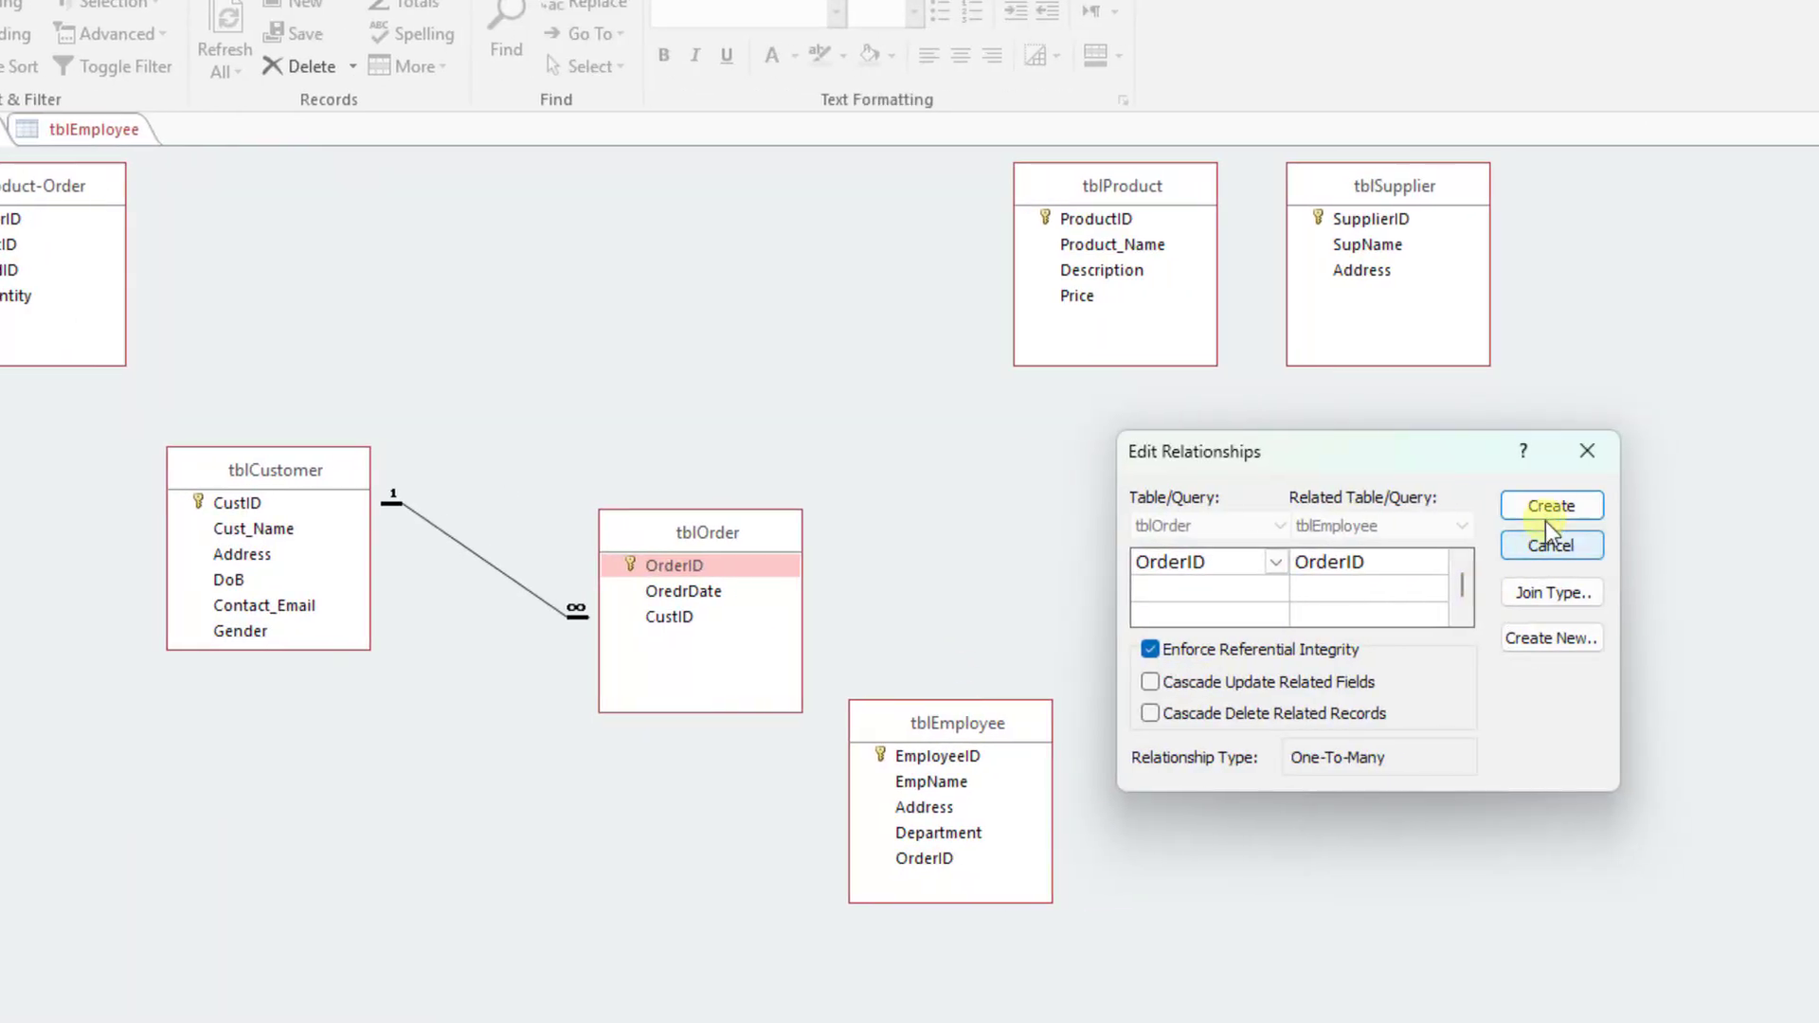
pyautogui.click(1551, 508)
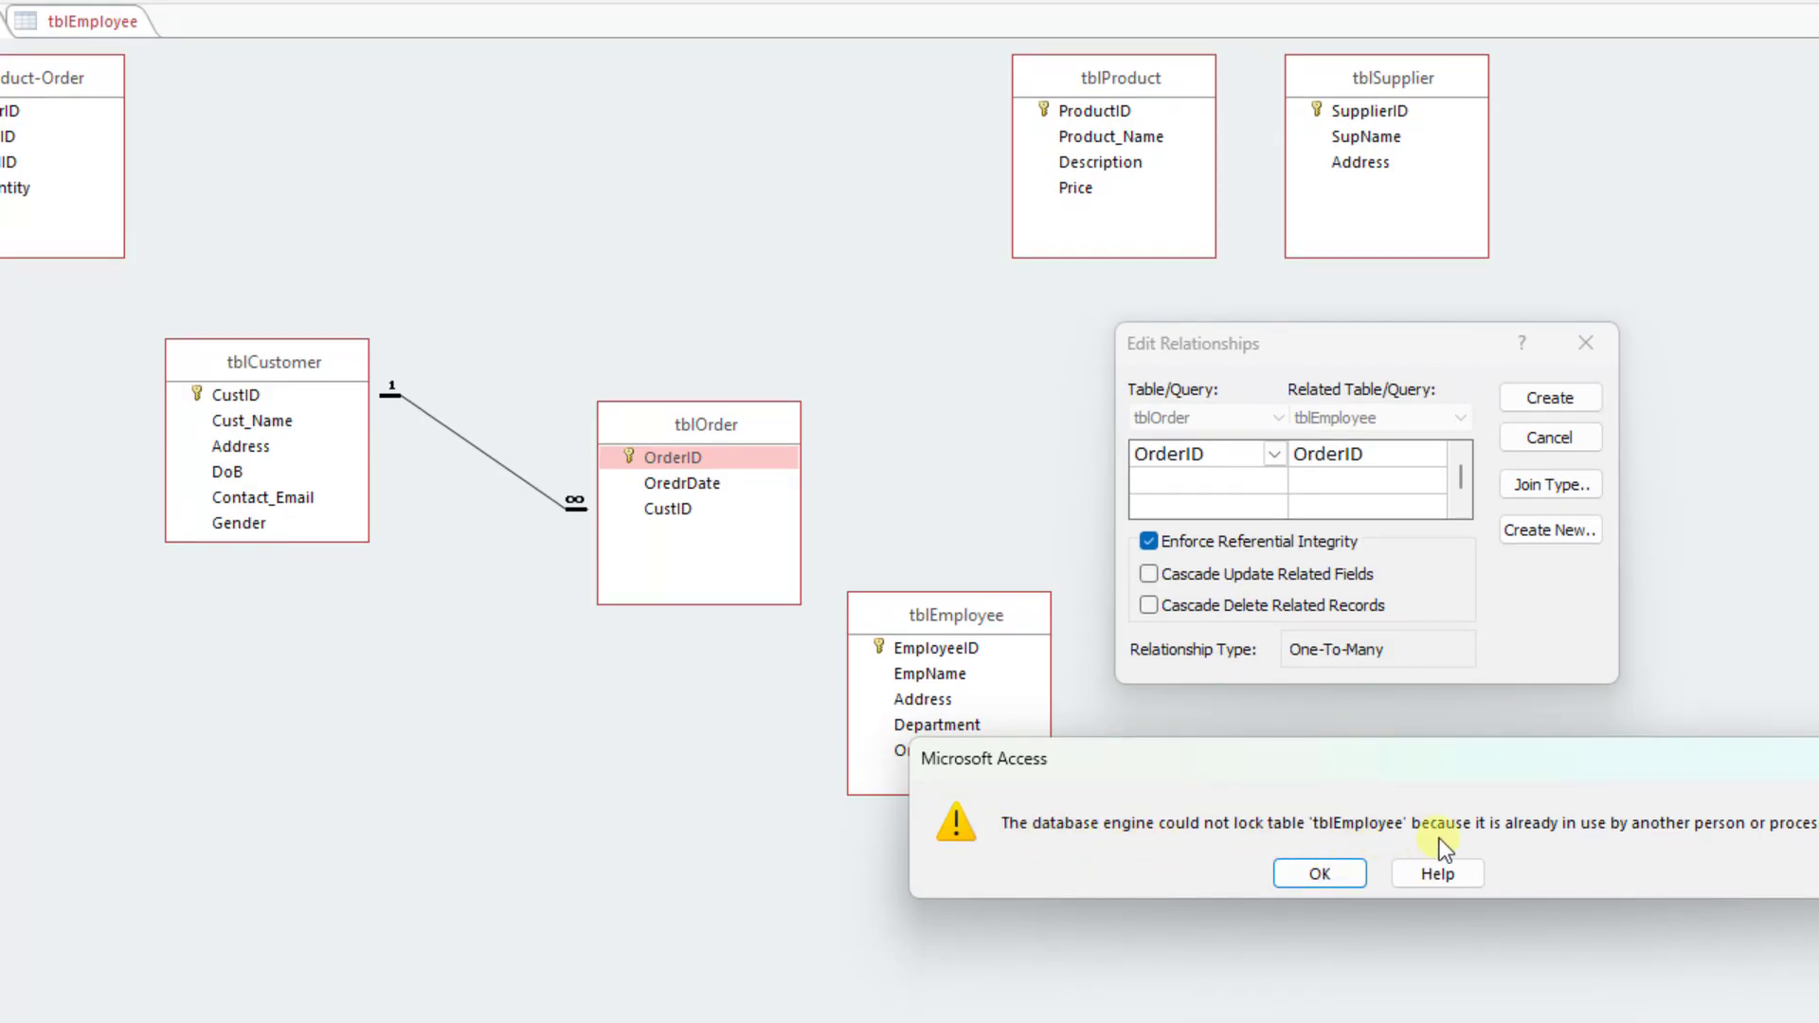
pyautogui.click(1325, 875)
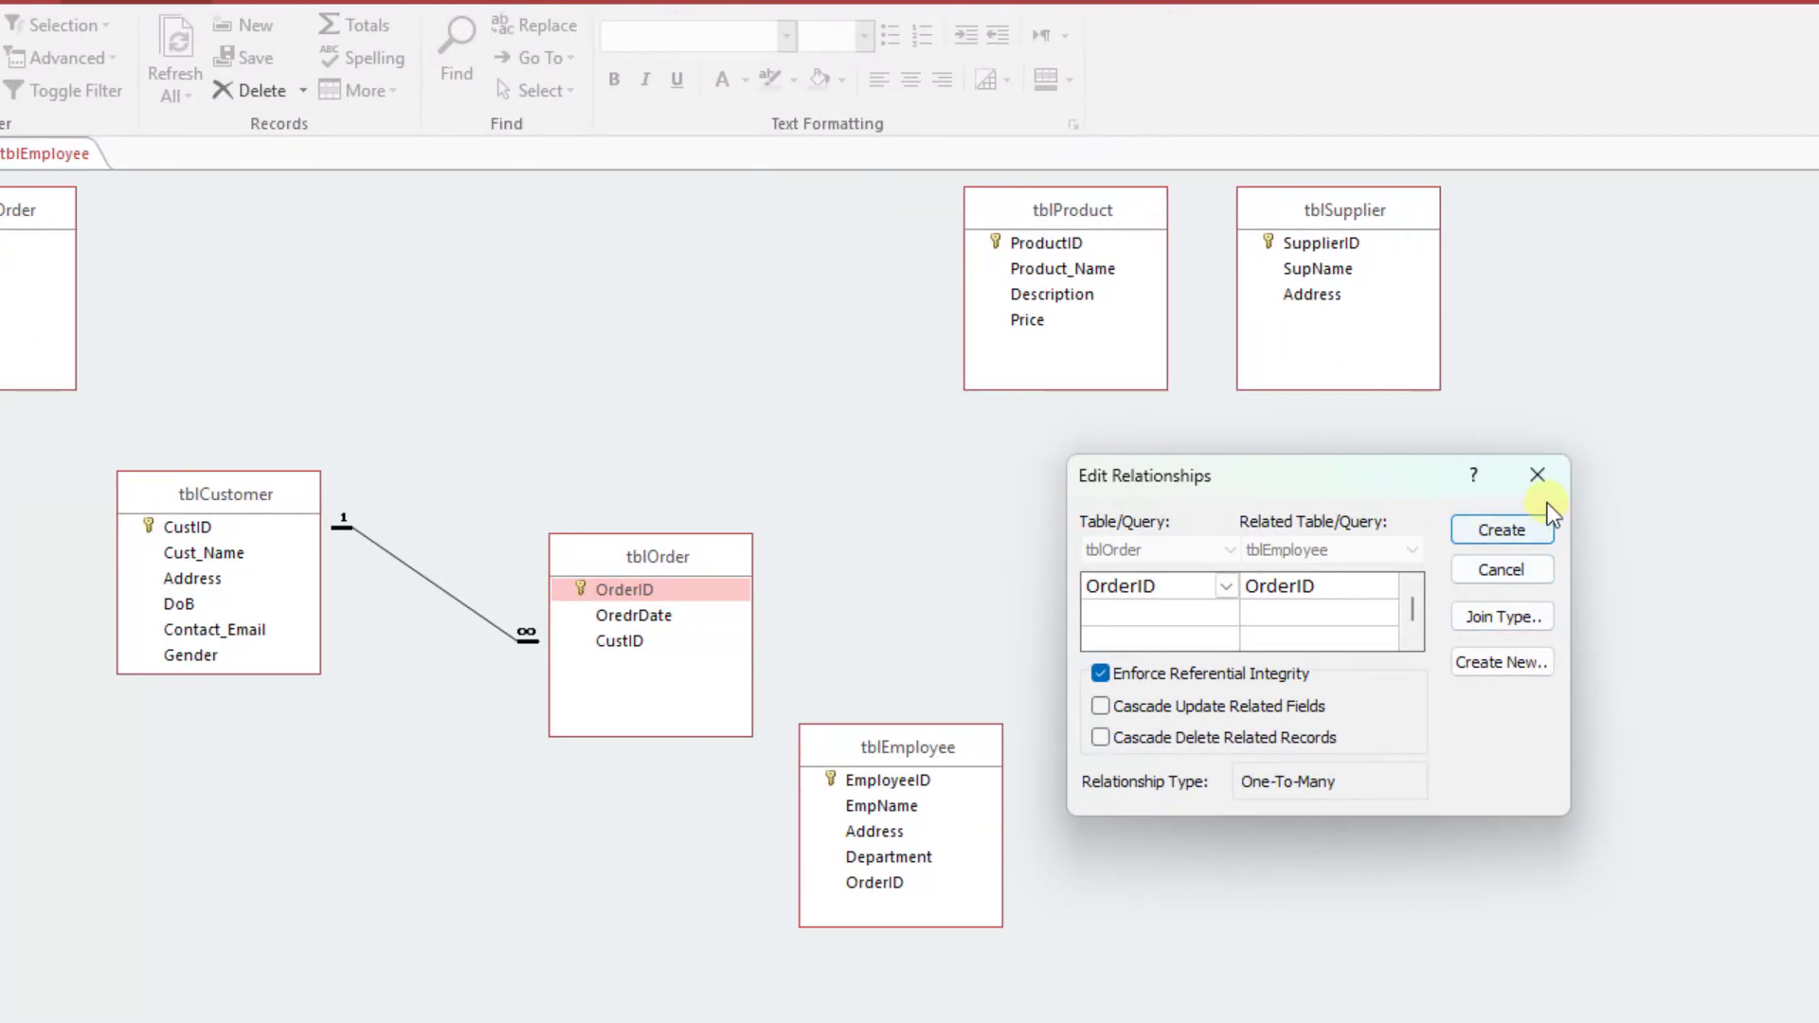
pyautogui.click(1527, 483)
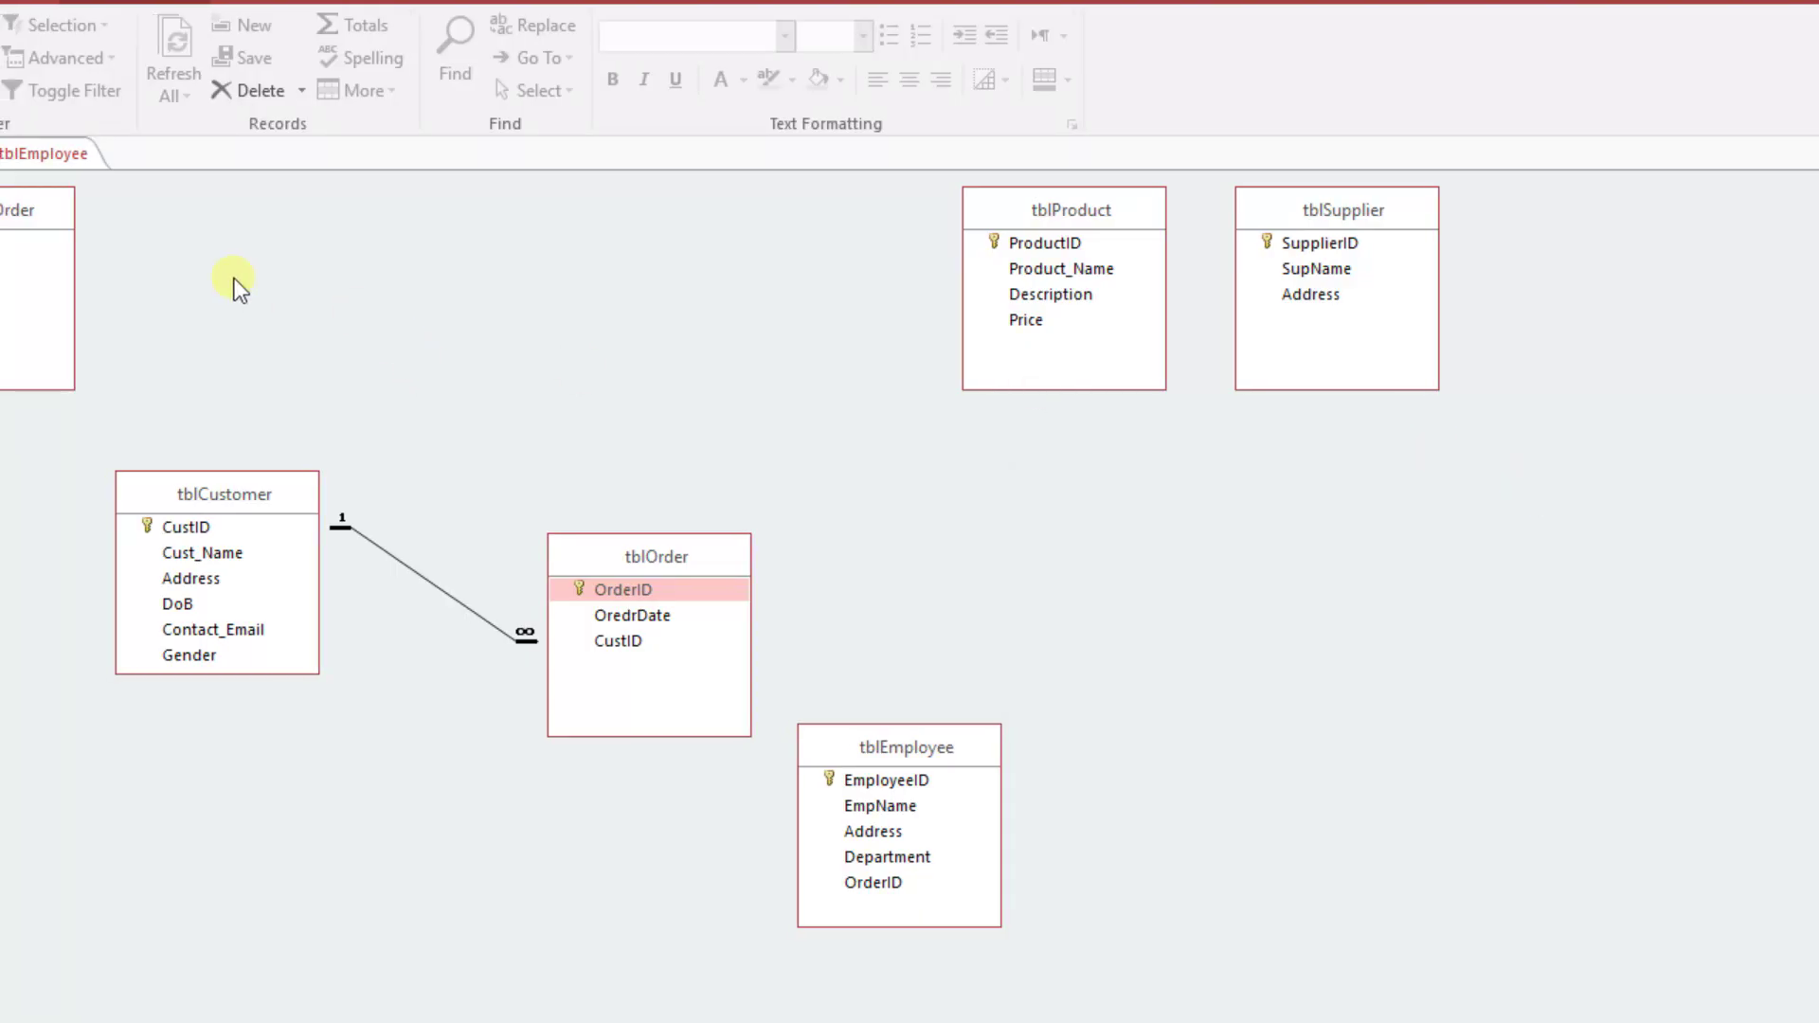
# Close the tblEmployee design and create a one-to-many relationship from OrderID in tblOrder to OrderID in tblEmployee, enforcing referential integrity
pyautogui.click(353, 158)
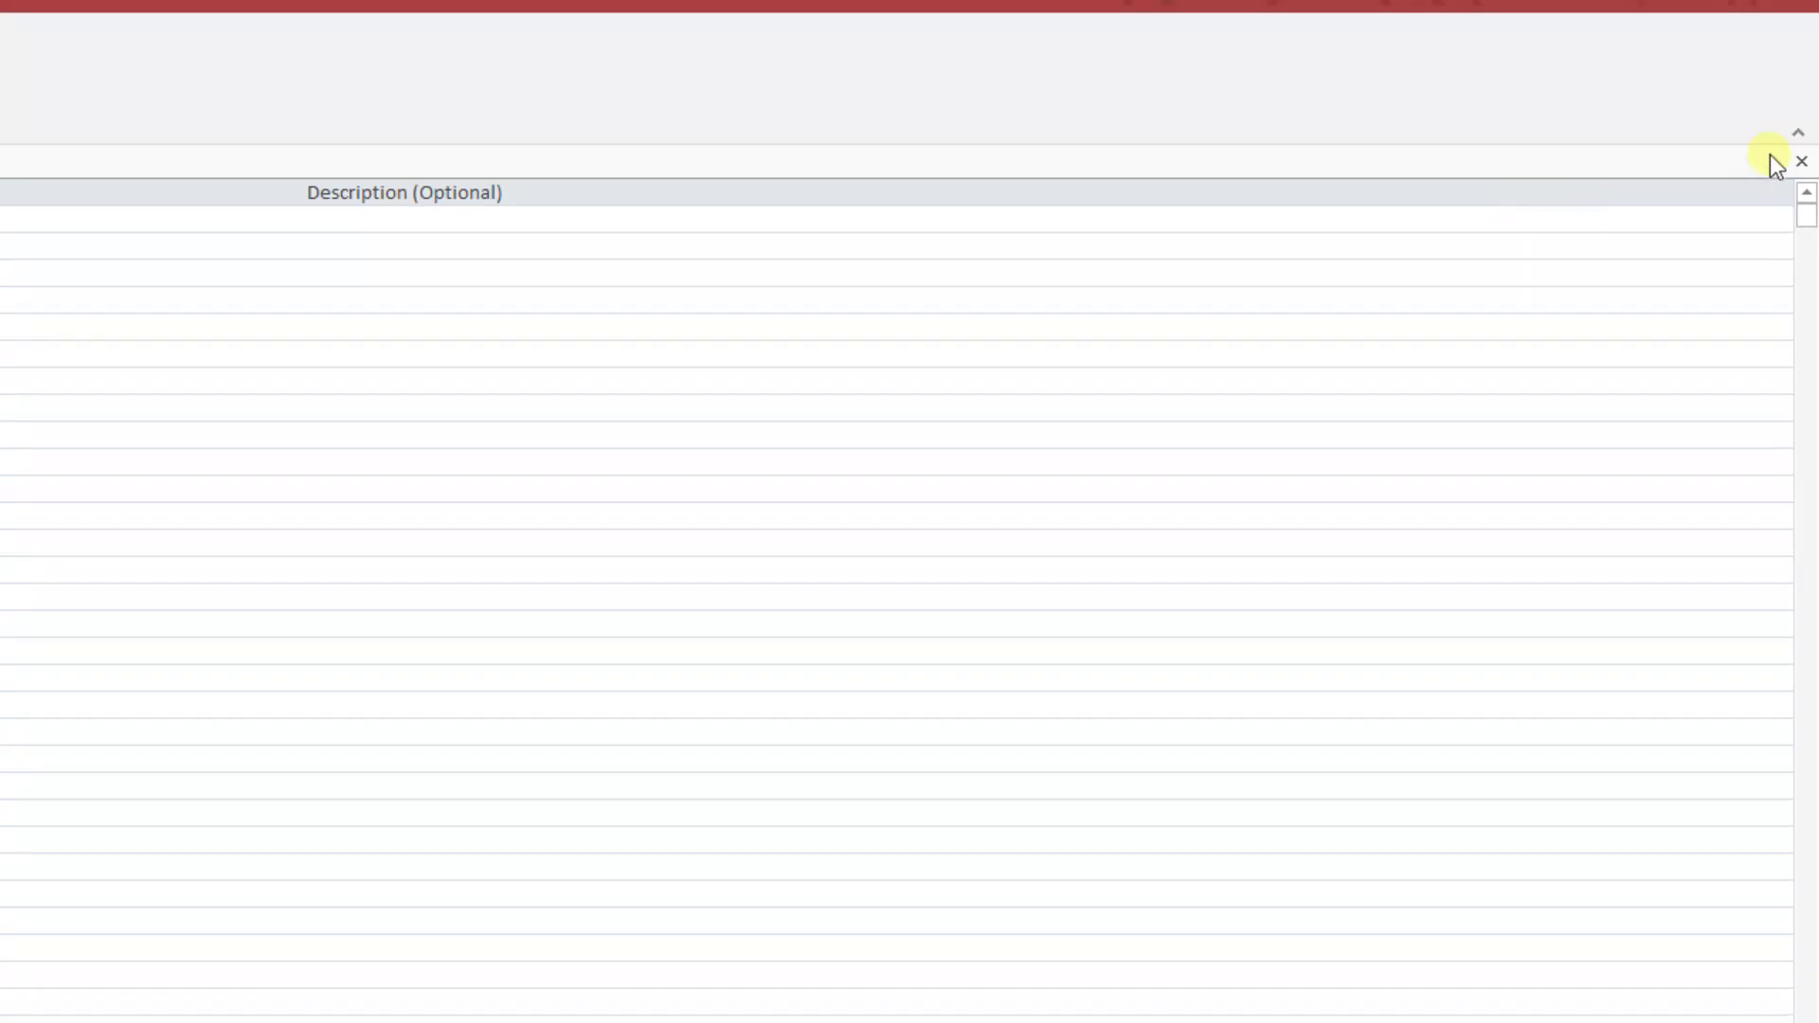
pyautogui.click(1802, 160)
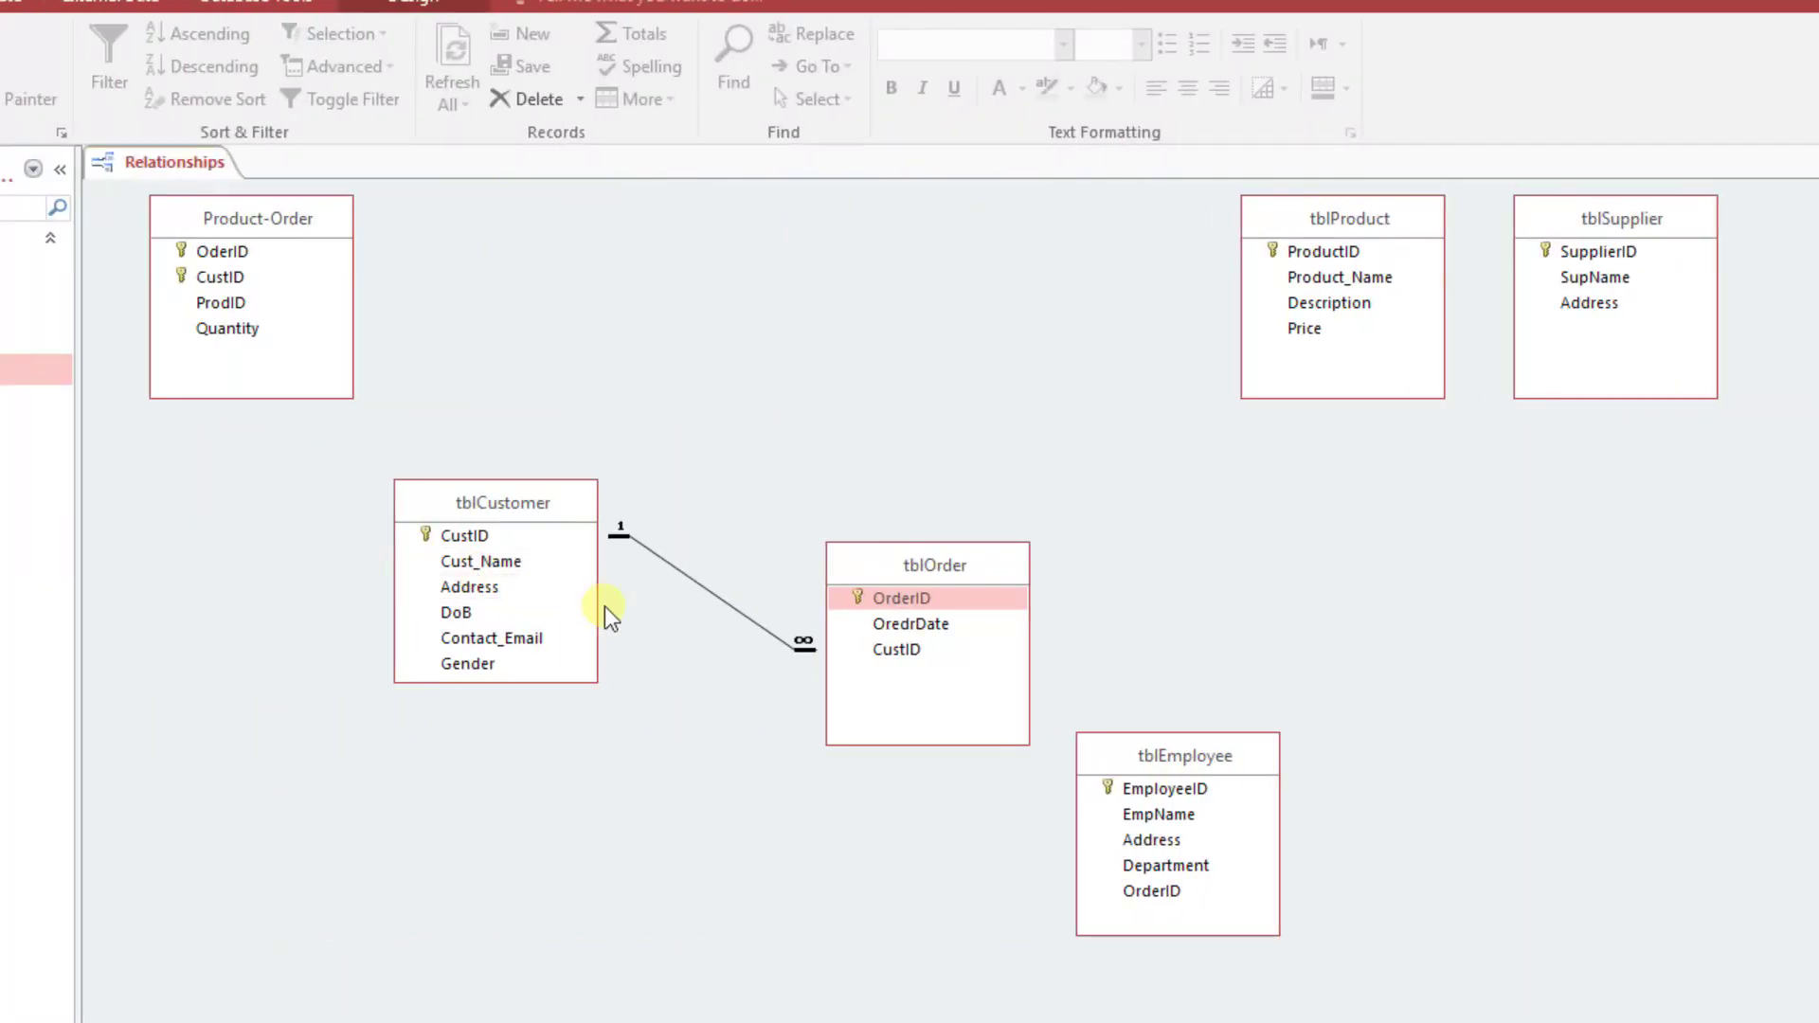
pyautogui.moveTo(906, 601); pyautogui.dragTo(1147, 891)
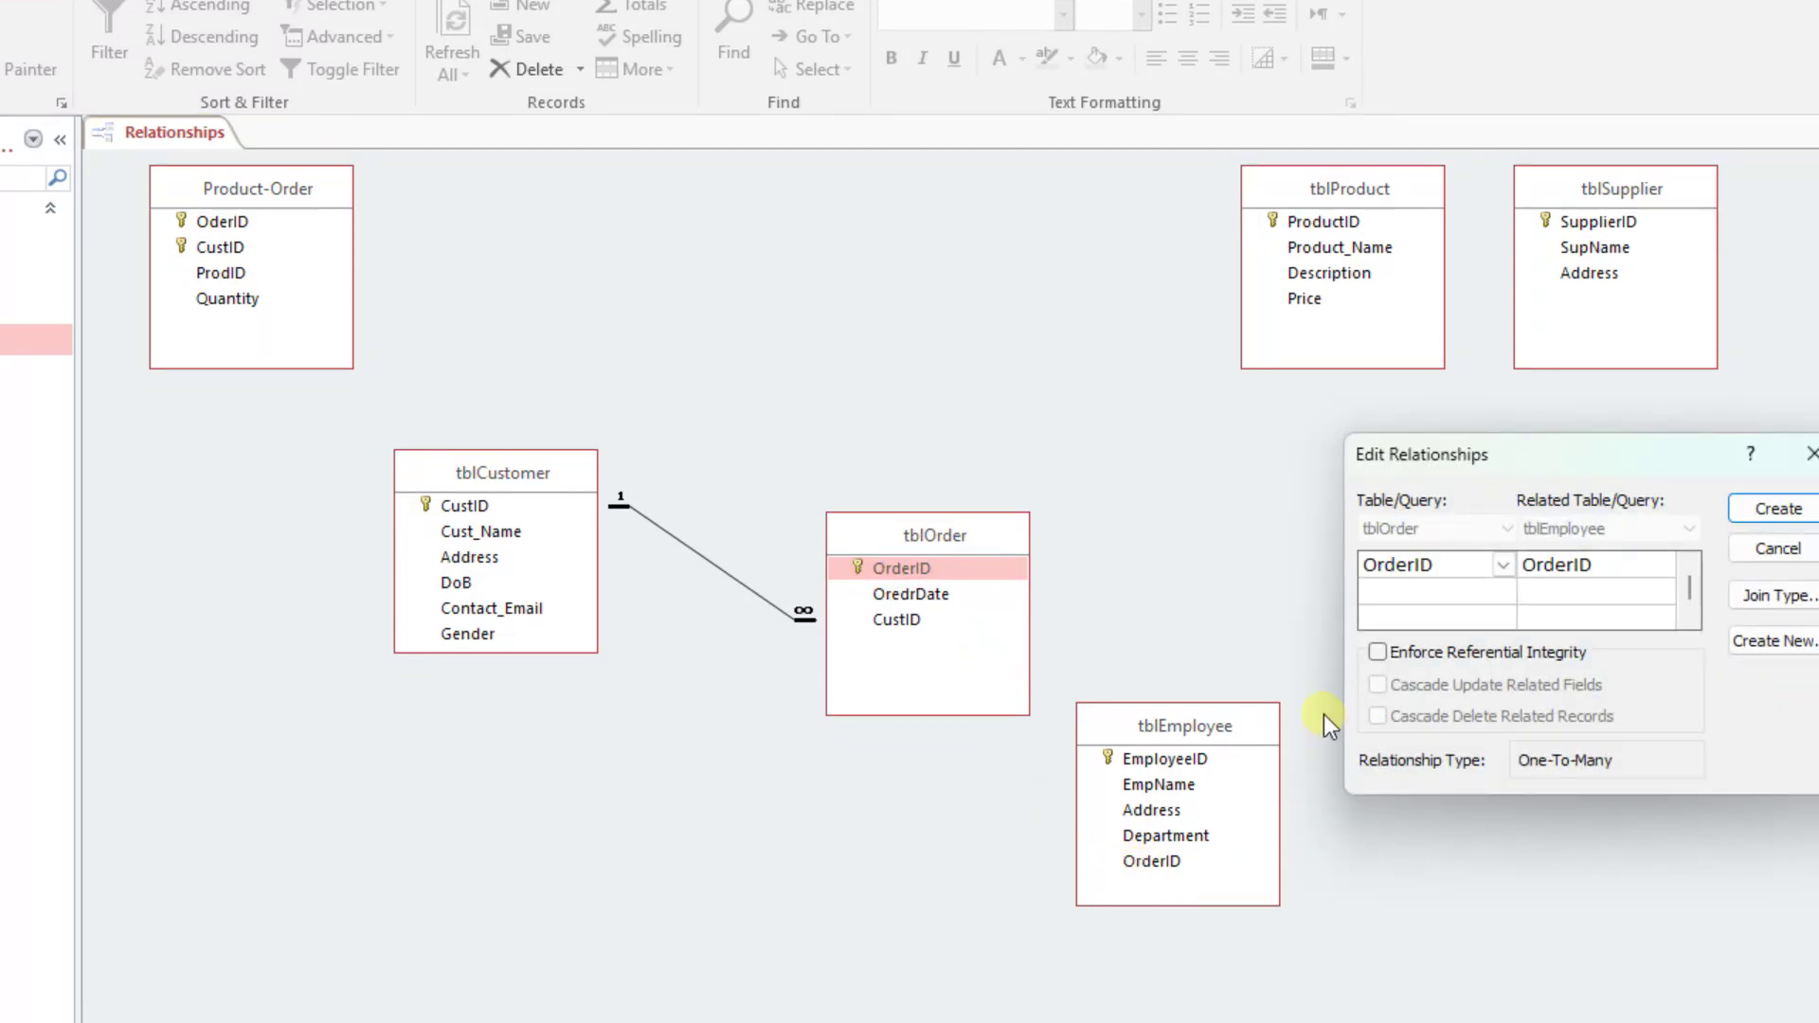
pyautogui.click(1377, 652)
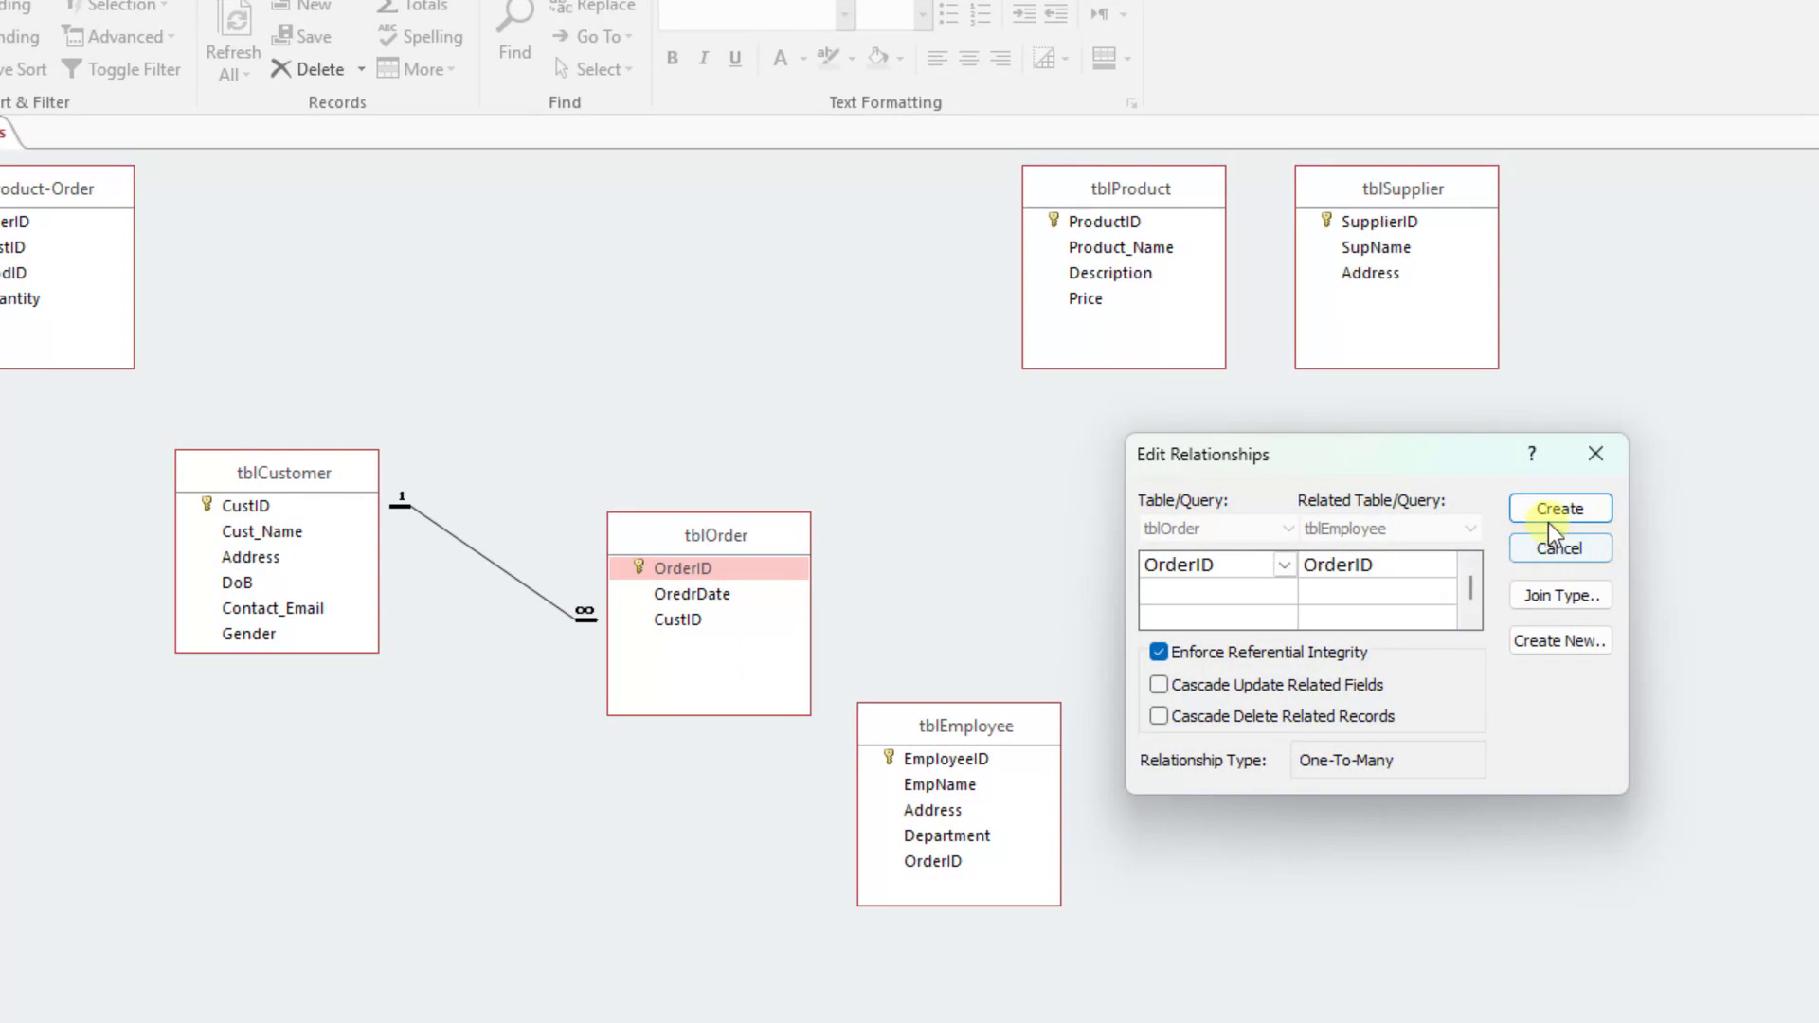
pyautogui.click(1778, 509)
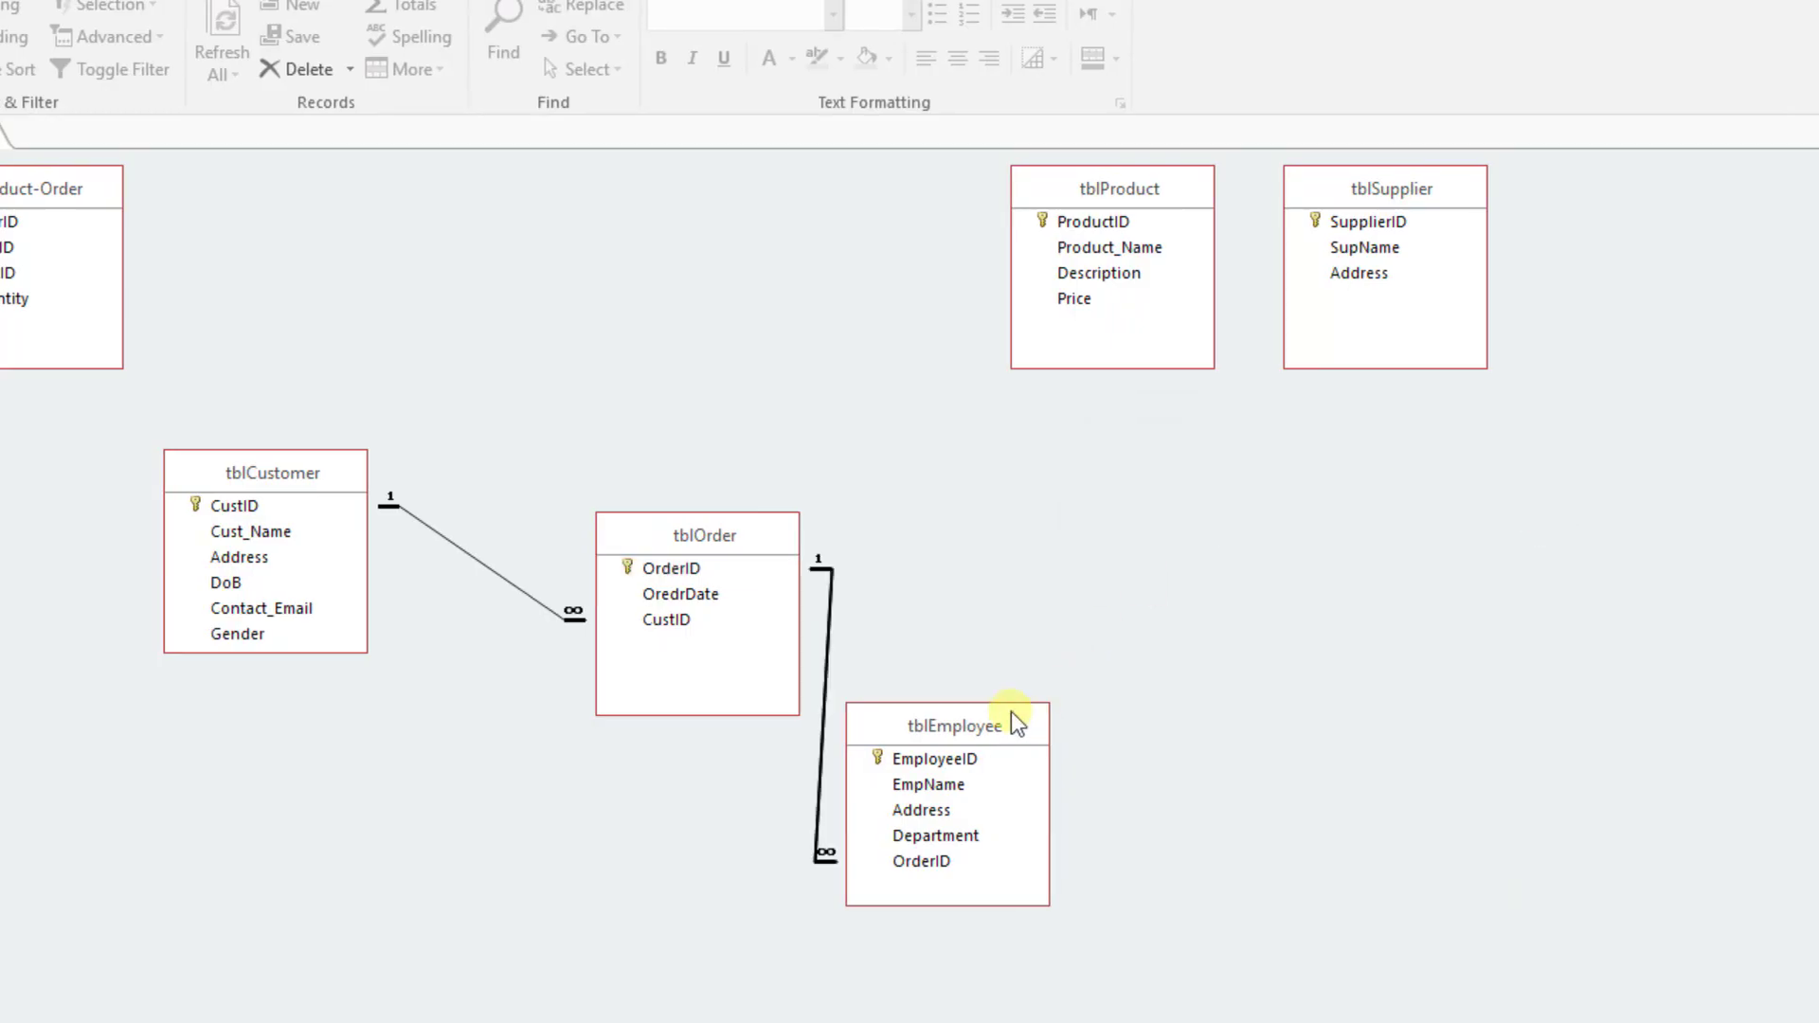
# Arrange tblOrder and Product-Order side by side and relate tblOrder's OrderID to Product-Order's OderID one-to-many with referential integrity enforced
pyautogui.moveTo(745, 542); pyautogui.dragTo(699, 484)
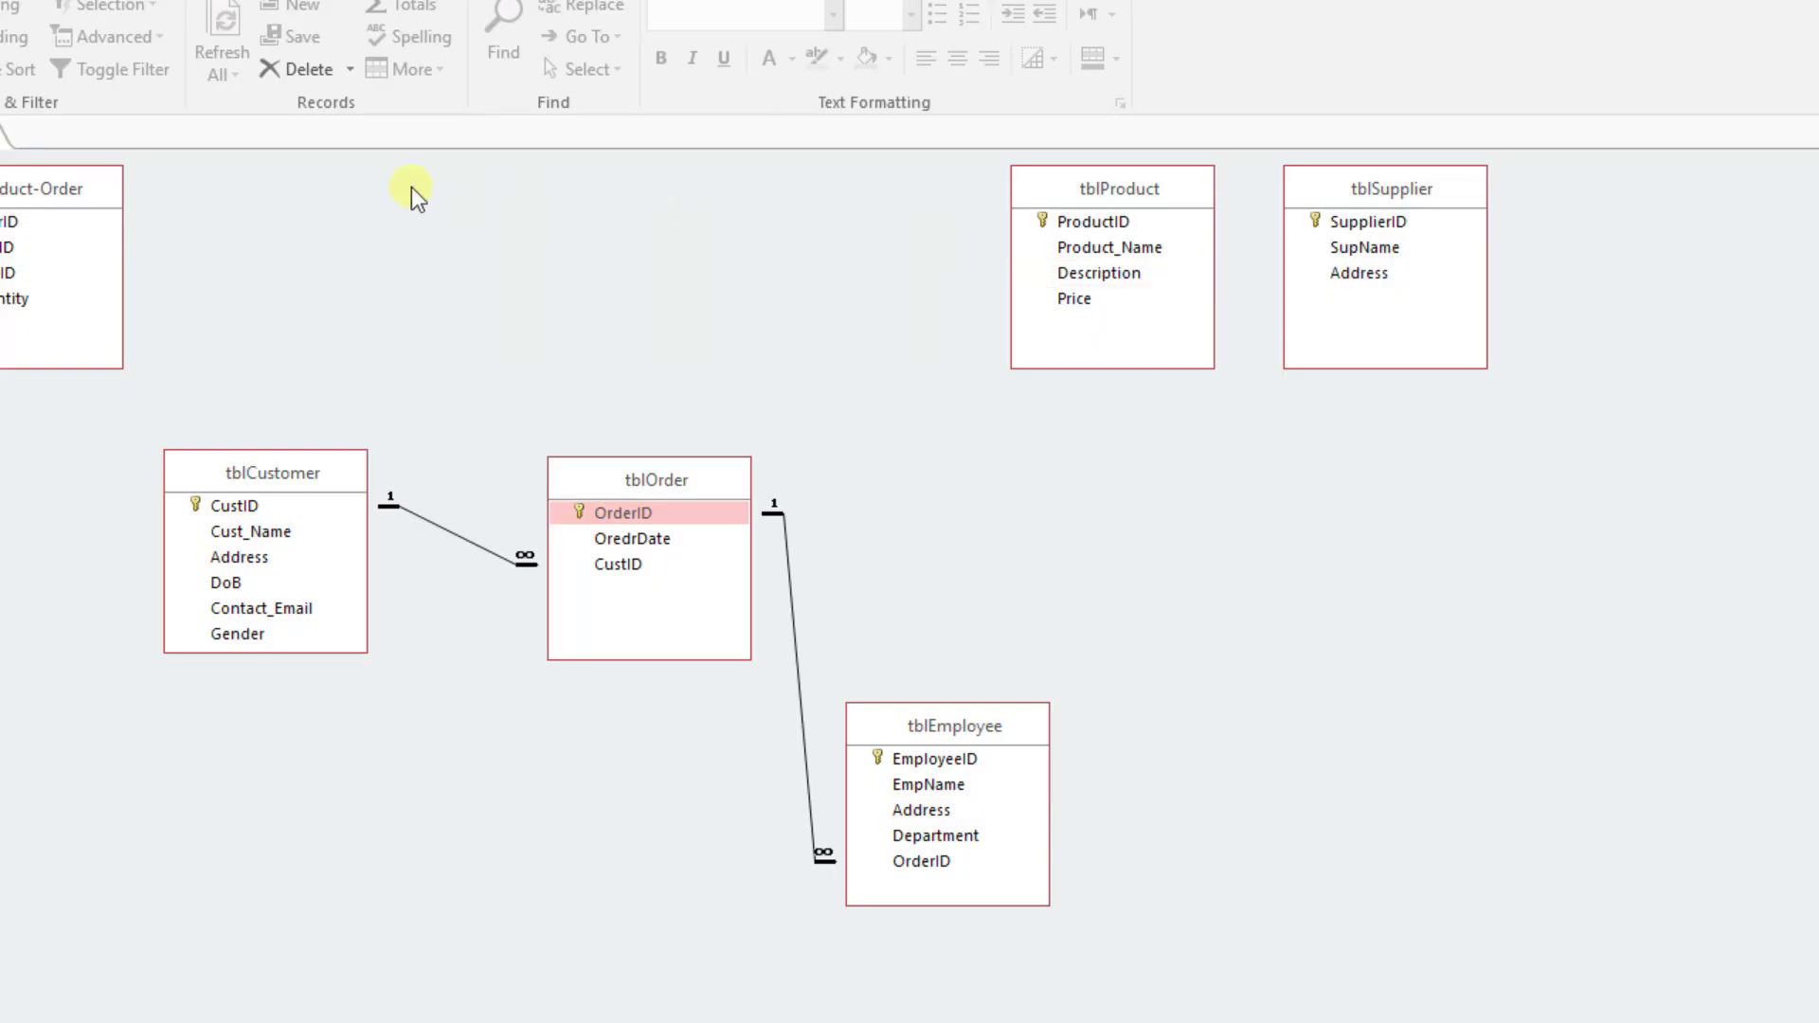
pyautogui.moveTo(252, 193); pyautogui.dragTo(1409, 493)
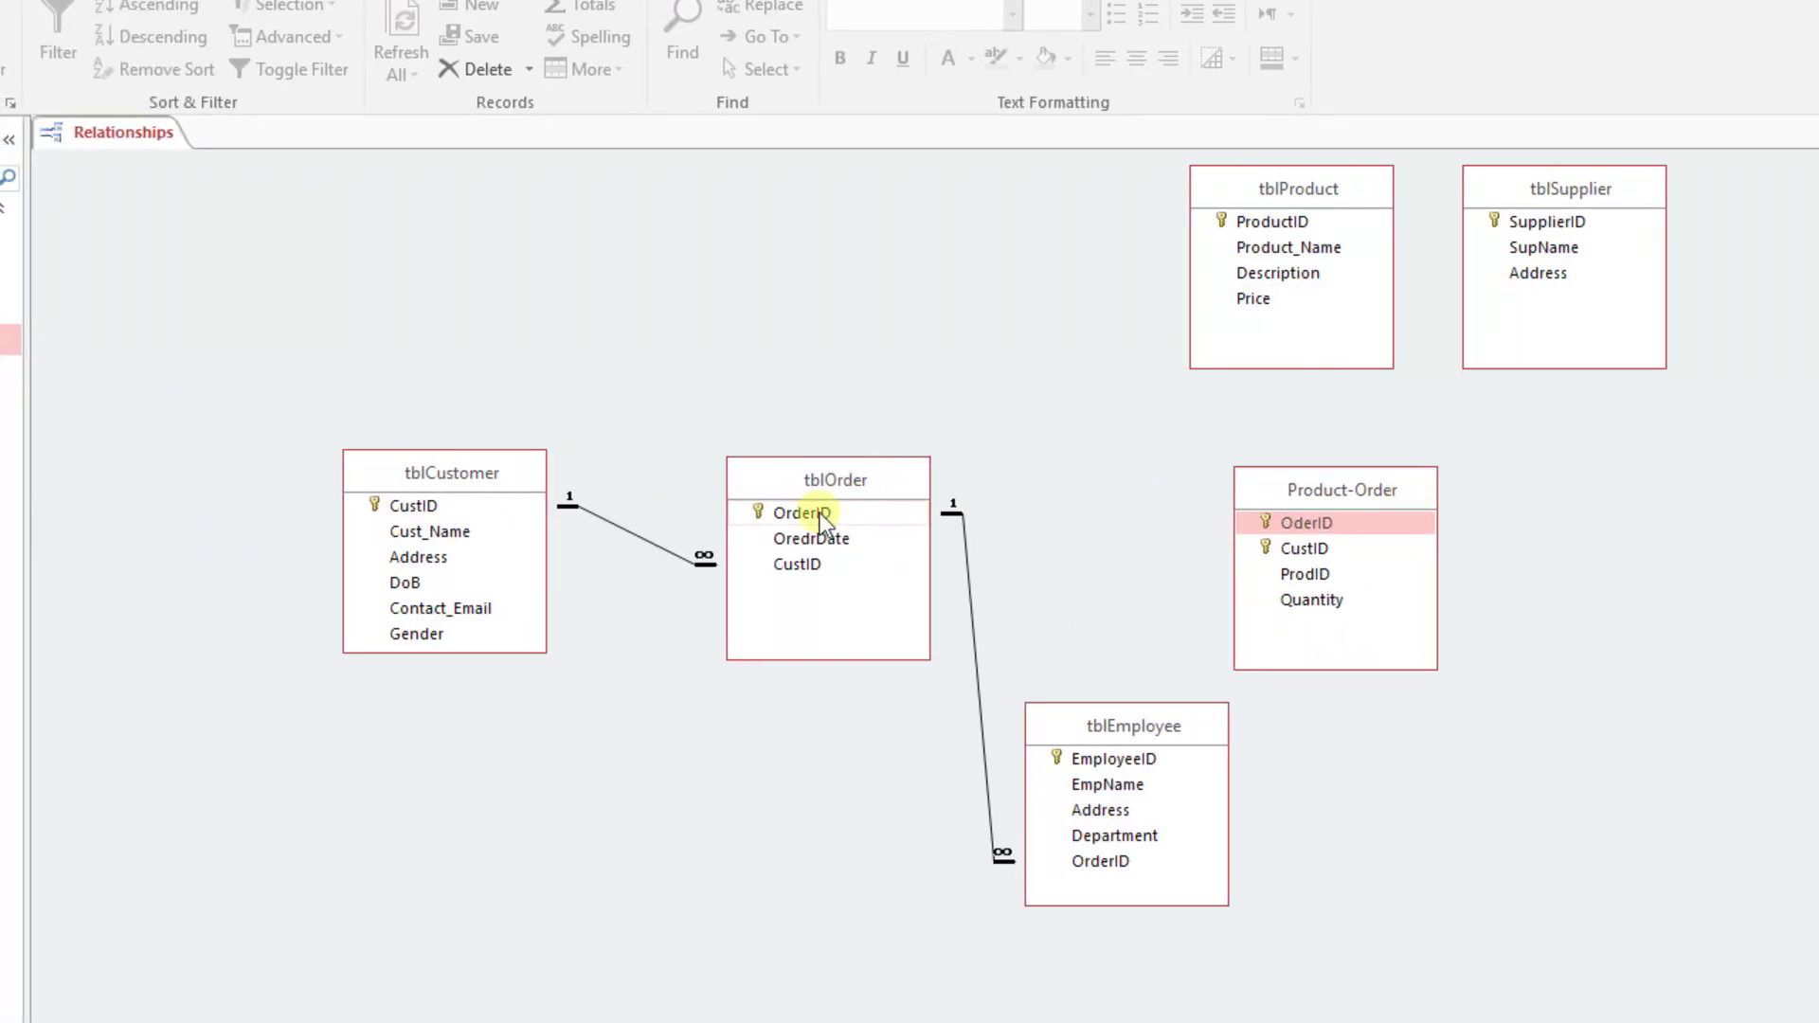
pyautogui.moveTo(817, 513); pyautogui.dragTo(1334, 527)
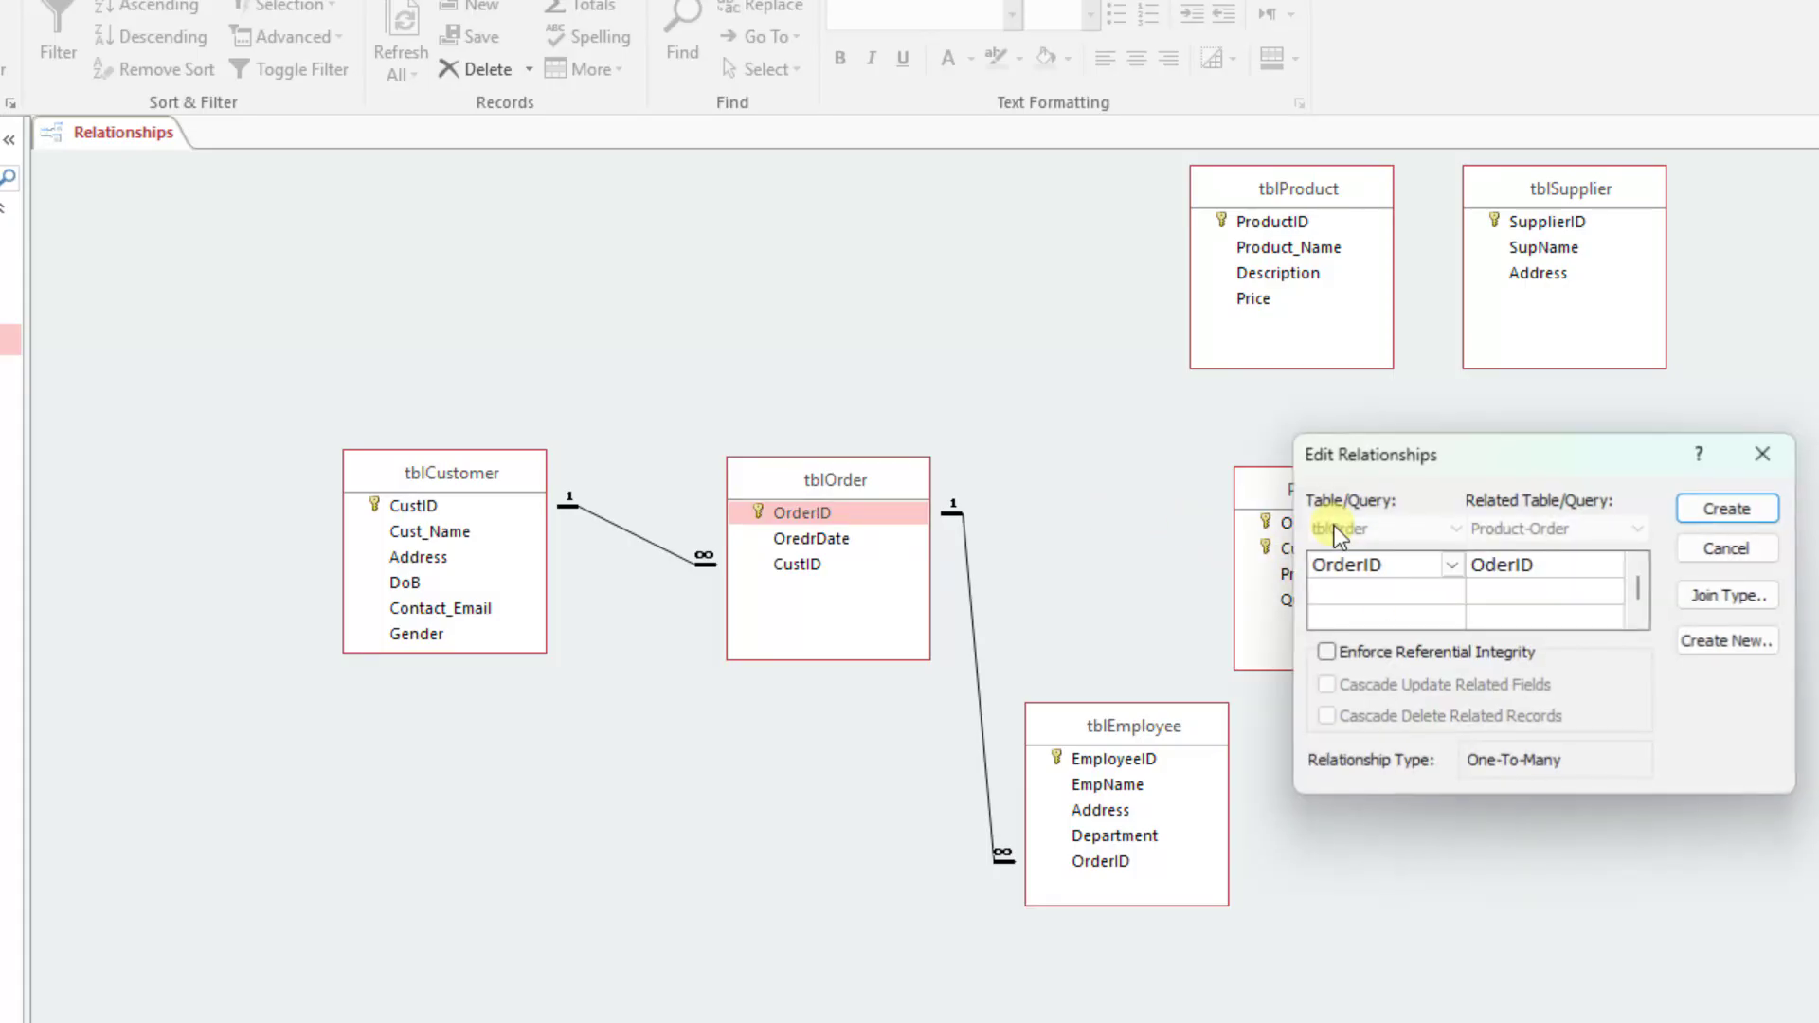
pyautogui.click(1338, 652)
pyautogui.click(1752, 514)
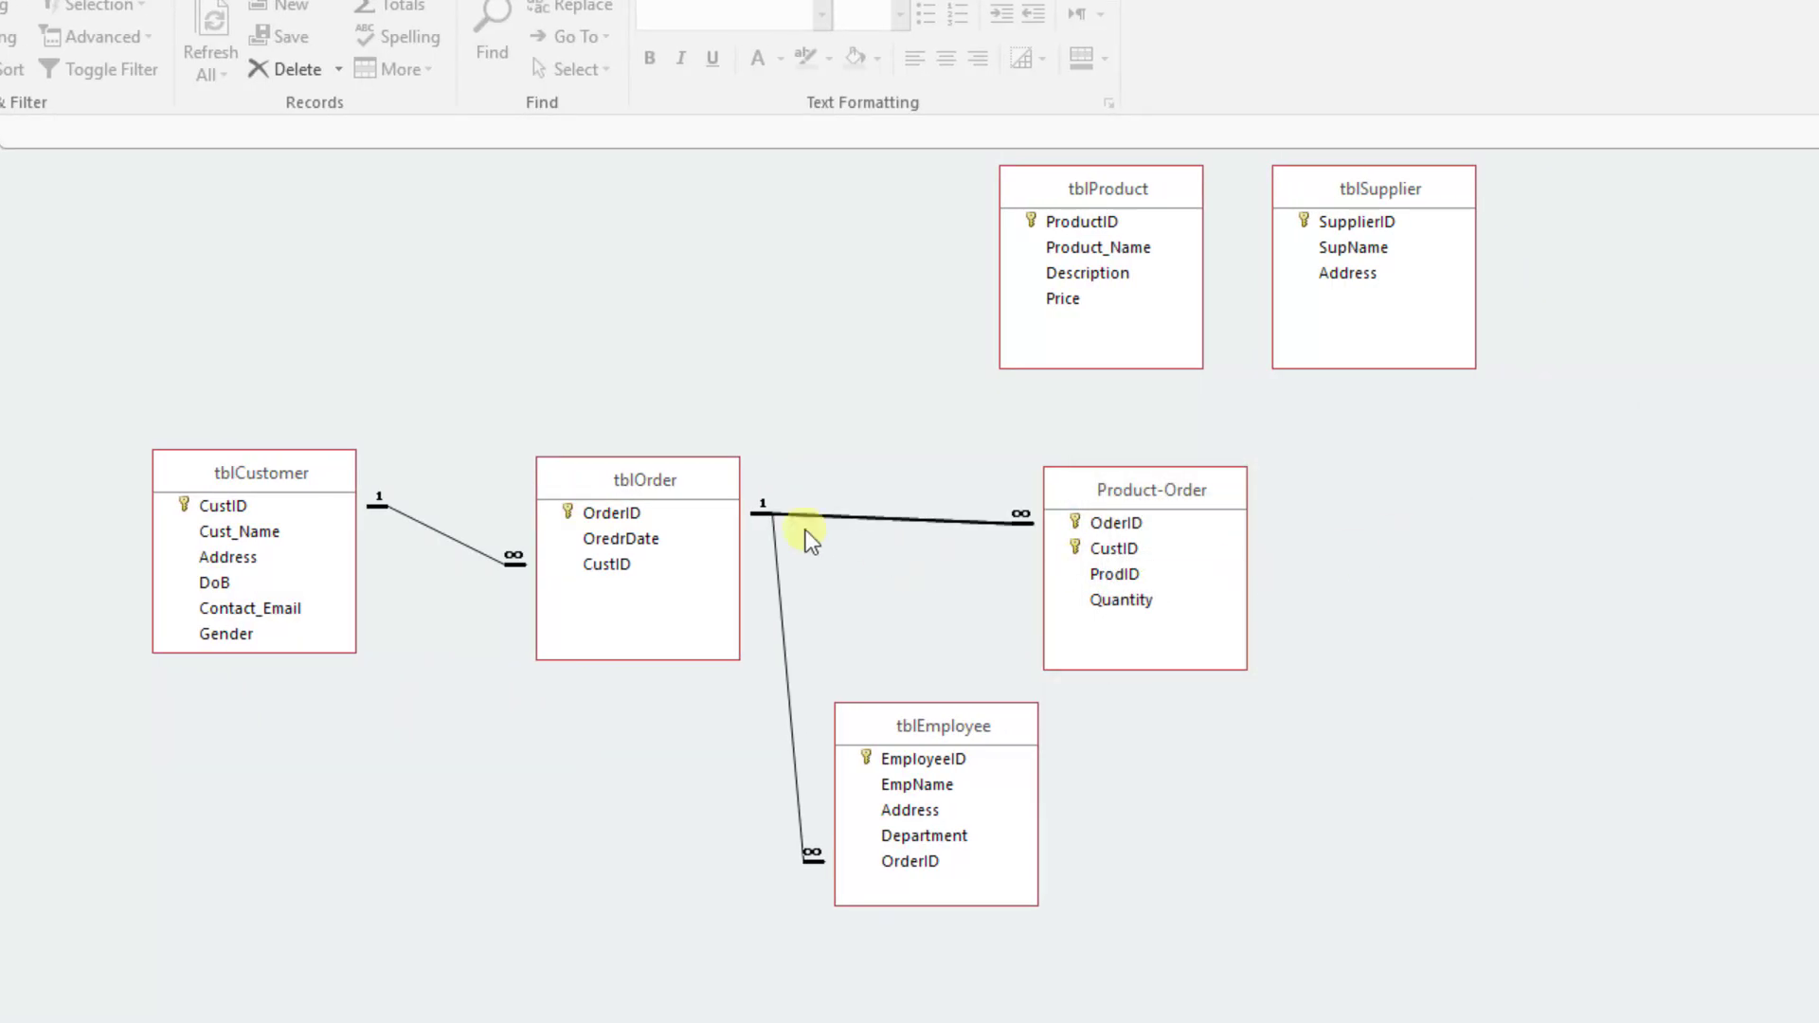
pyautogui.moveTo(1195, 498); pyautogui.dragTo(1180, 493)
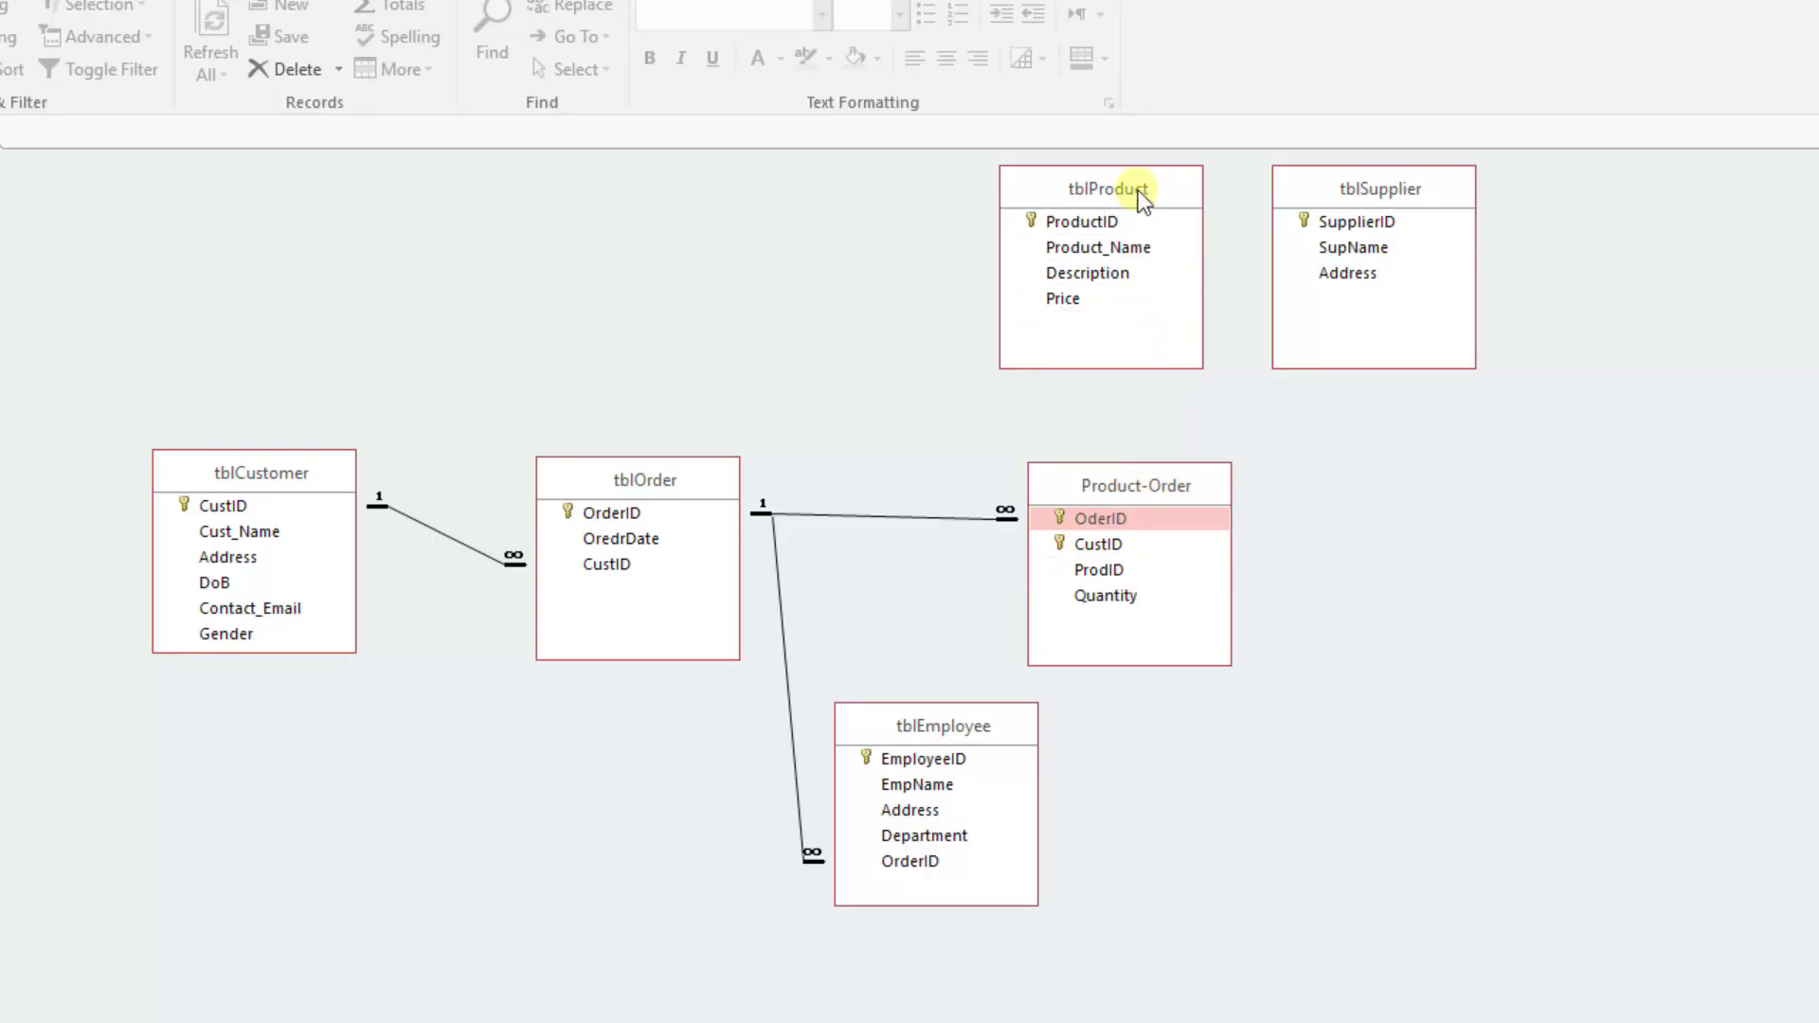
# Place tblProduct beside Product-Order and relate its ProductID to ProdID in Product-Order one-to-many, enforcing referential integrity
pyautogui.moveTo(1141, 199); pyautogui.dragTo(1125, 572)
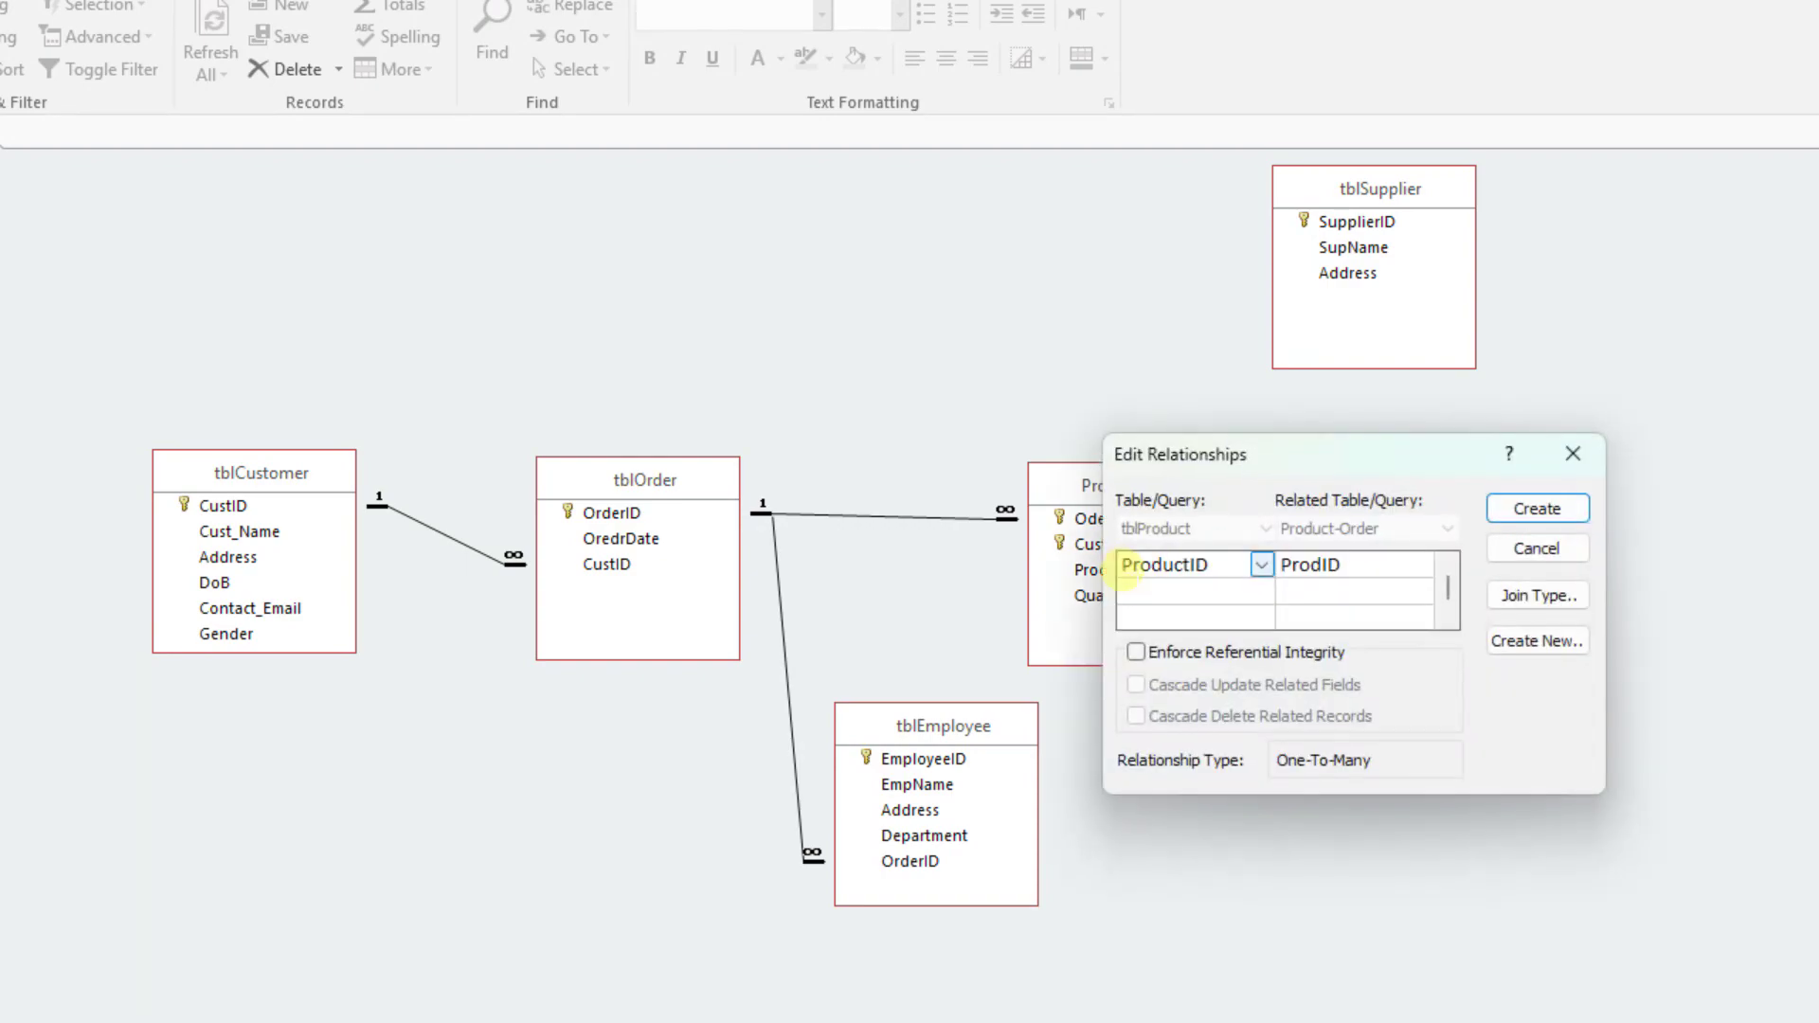
pyautogui.click(1135, 654)
pyautogui.click(1531, 510)
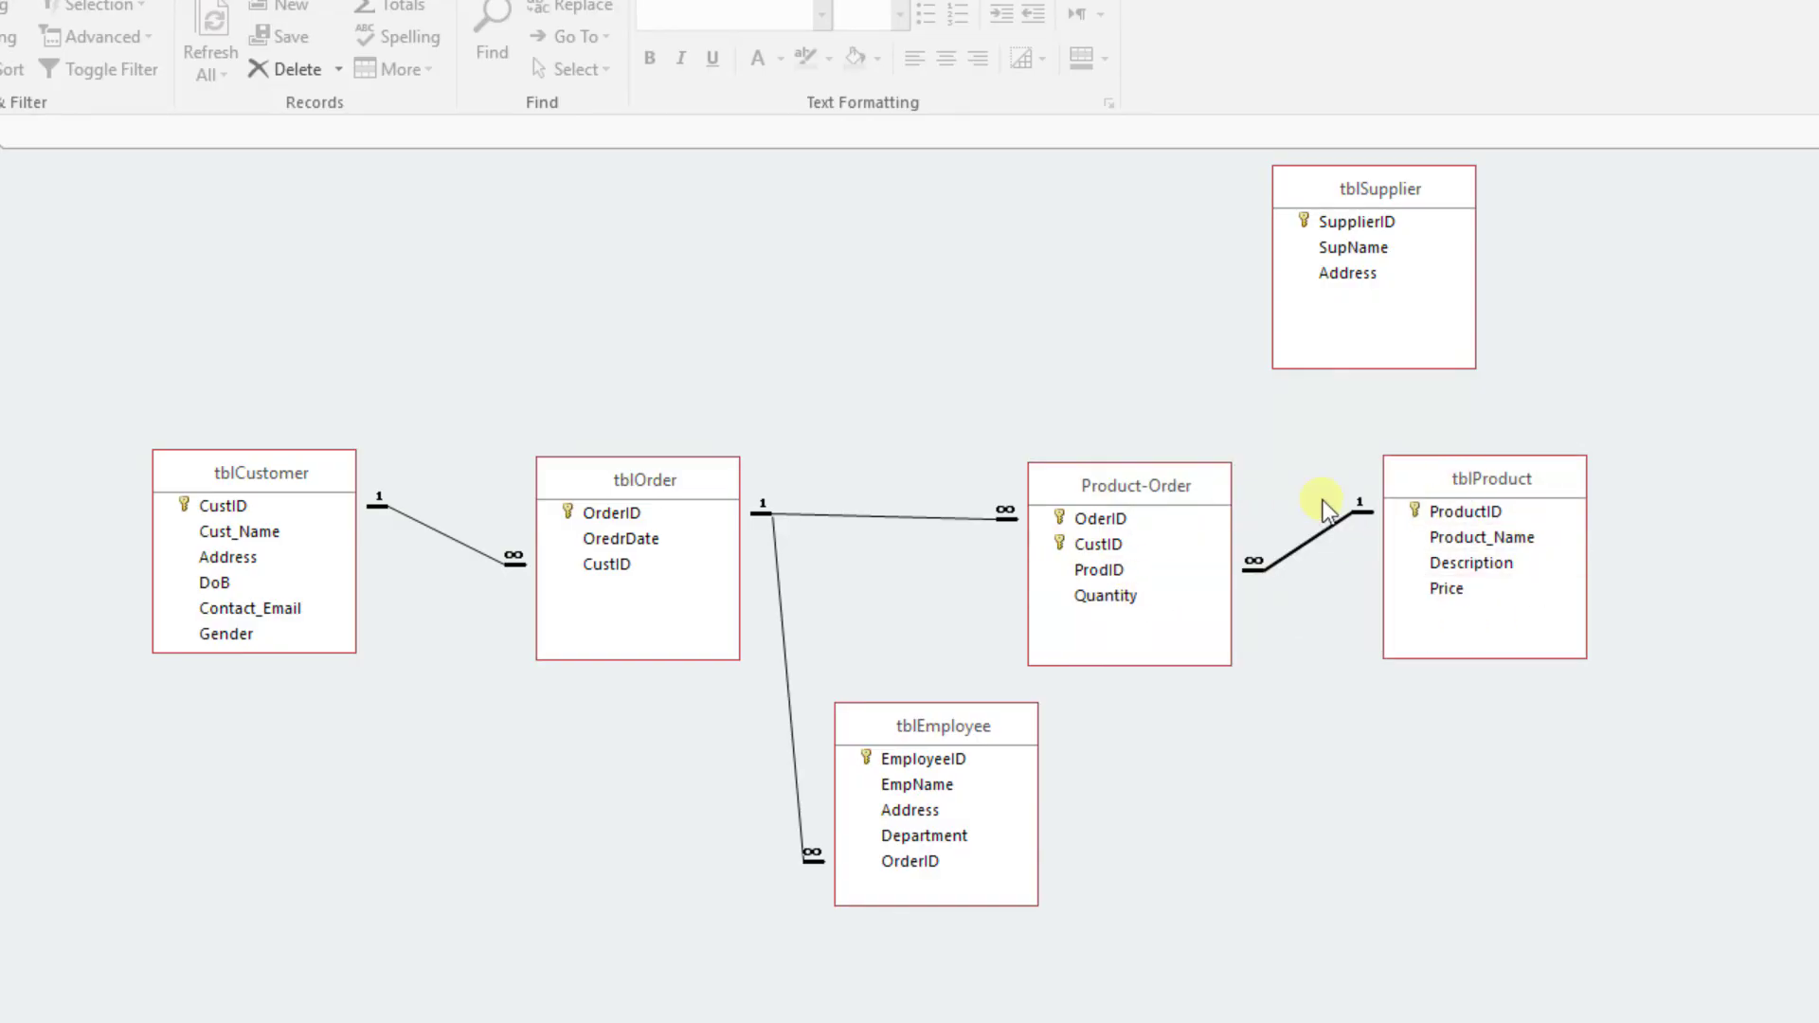
# Adjust the placement of tblProduct and Product-Order slightly and move tblSupplier directly below tblProduct in the relationship diagram
pyautogui.moveTo(1426, 481)
pyautogui.mouseDown()
pyautogui.moveTo(1419, 451)
pyautogui.moveTo(1417, 468)
pyautogui.mouseUp()
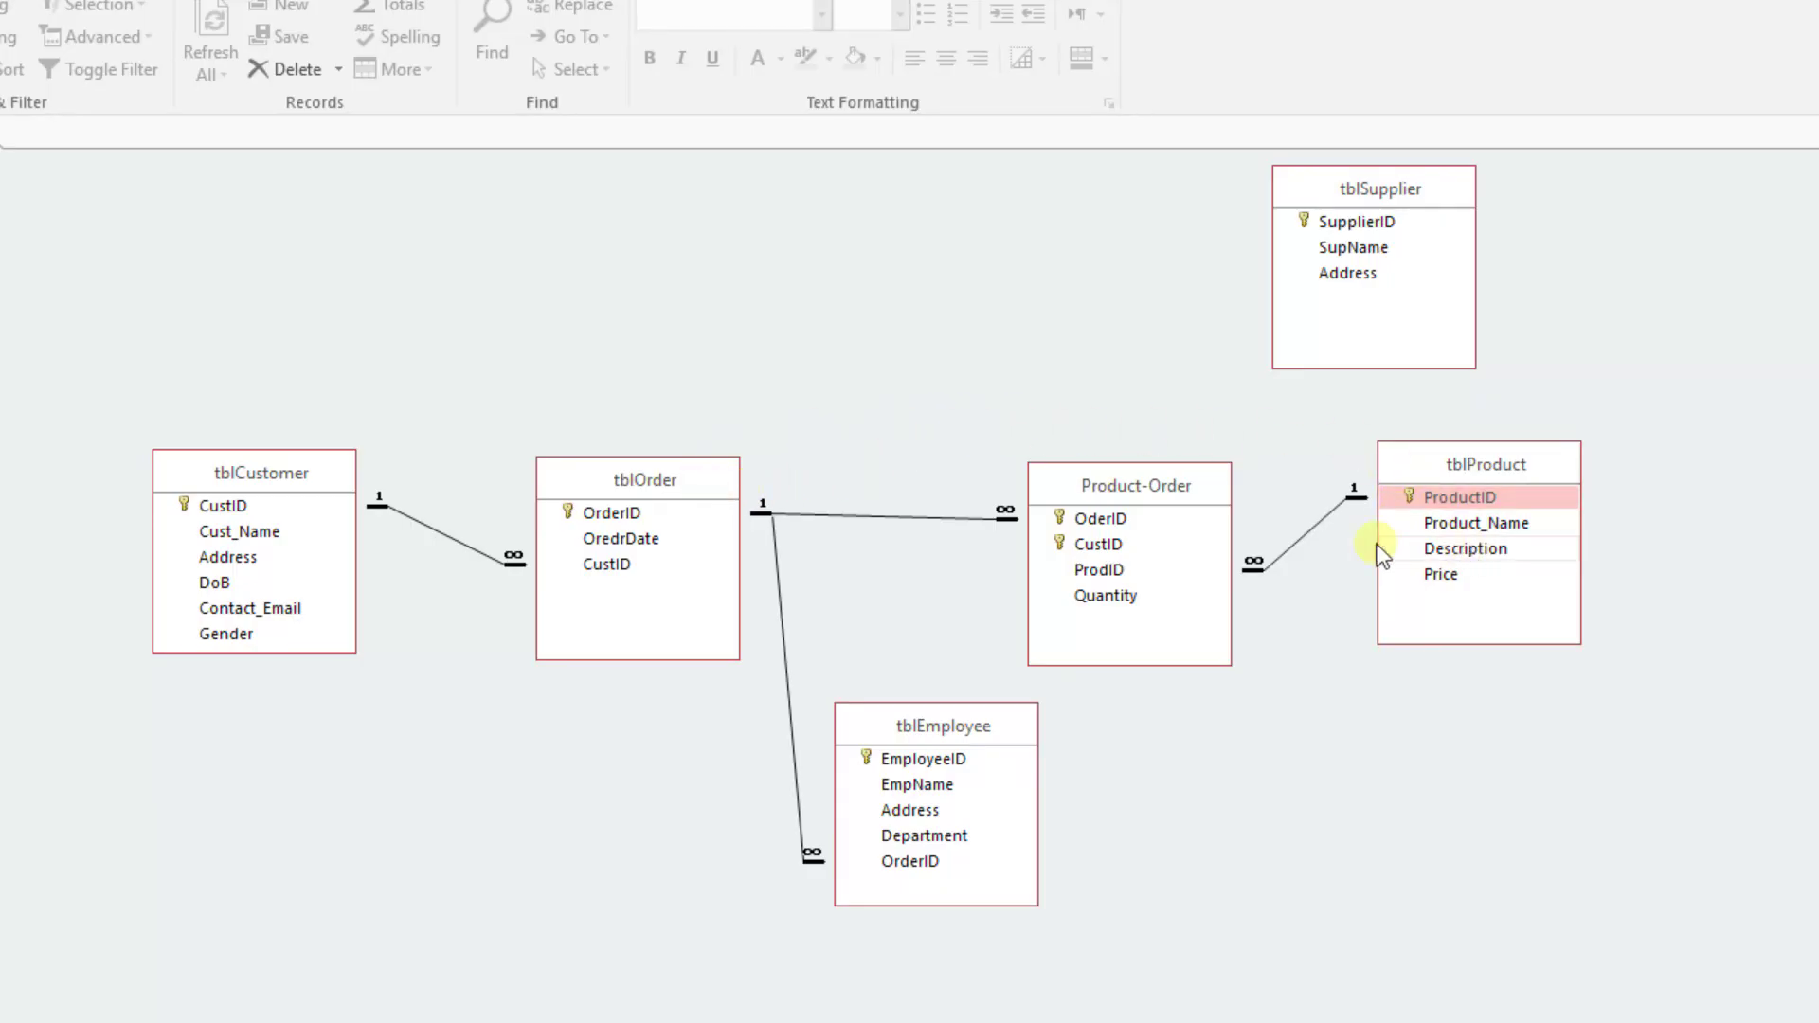
pyautogui.moveTo(1178, 482); pyautogui.dragTo(1140, 477)
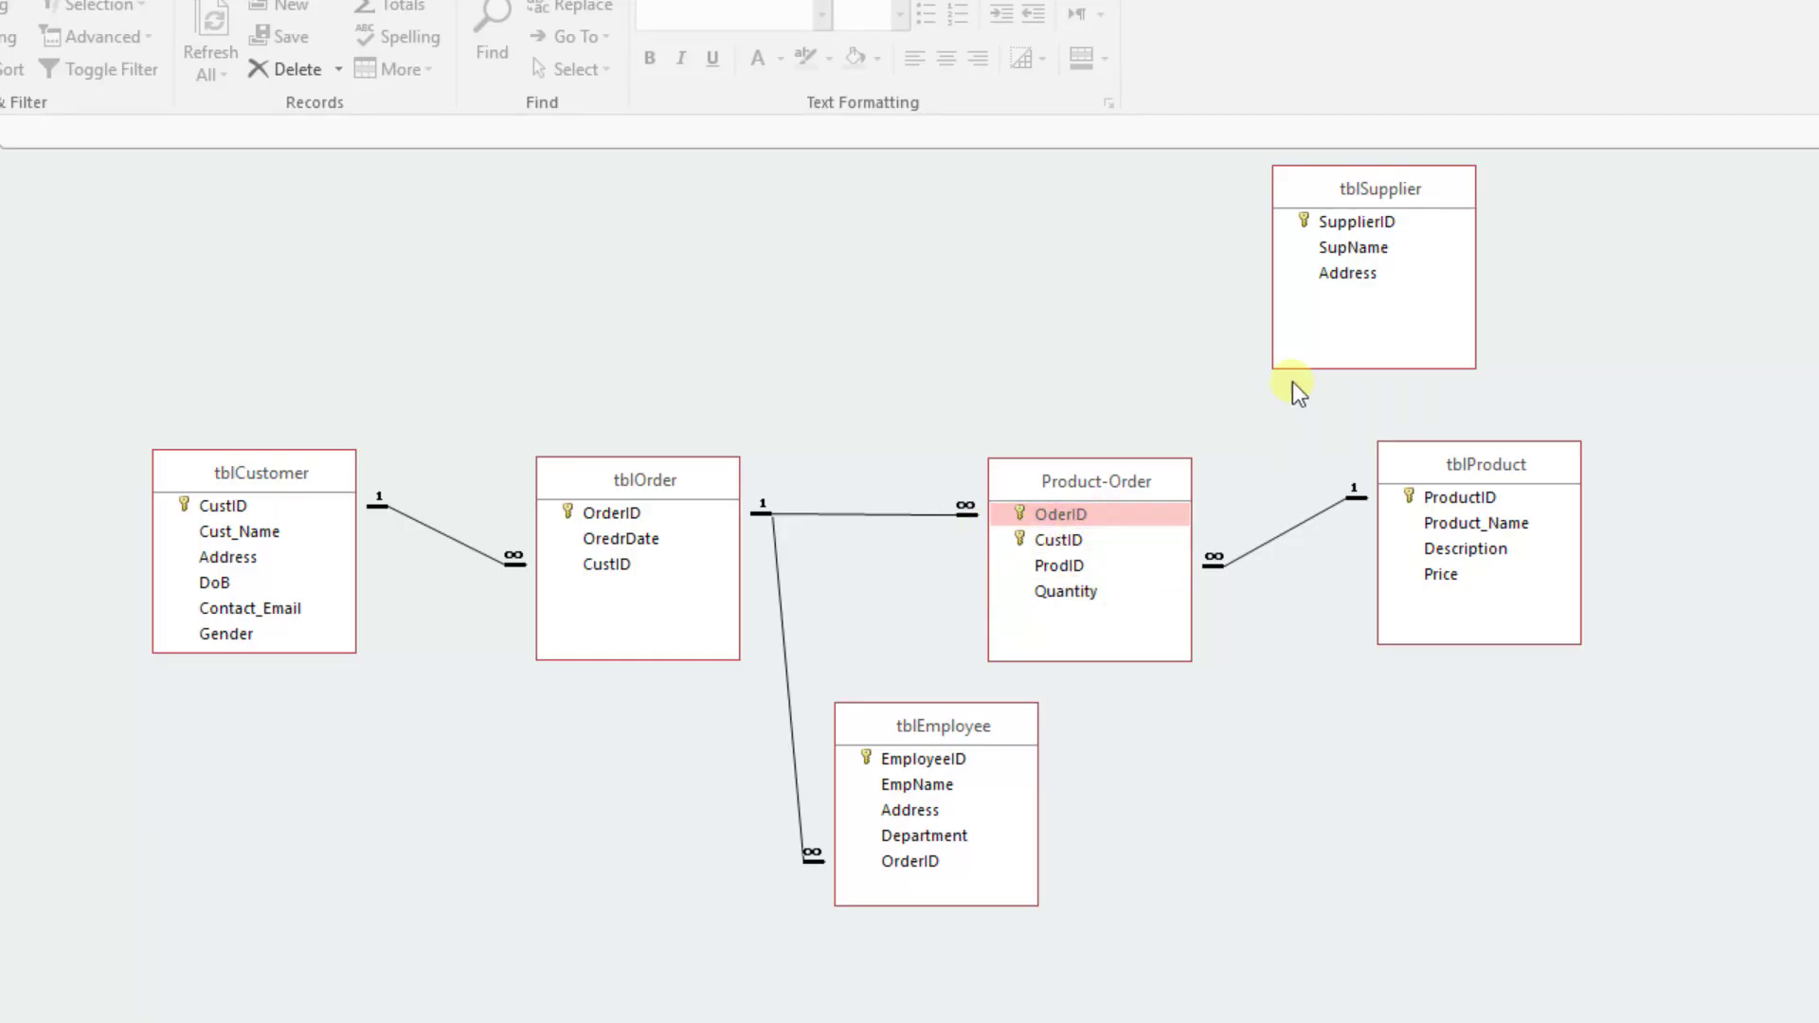
pyautogui.moveTo(1420, 202); pyautogui.dragTo(1545, 748)
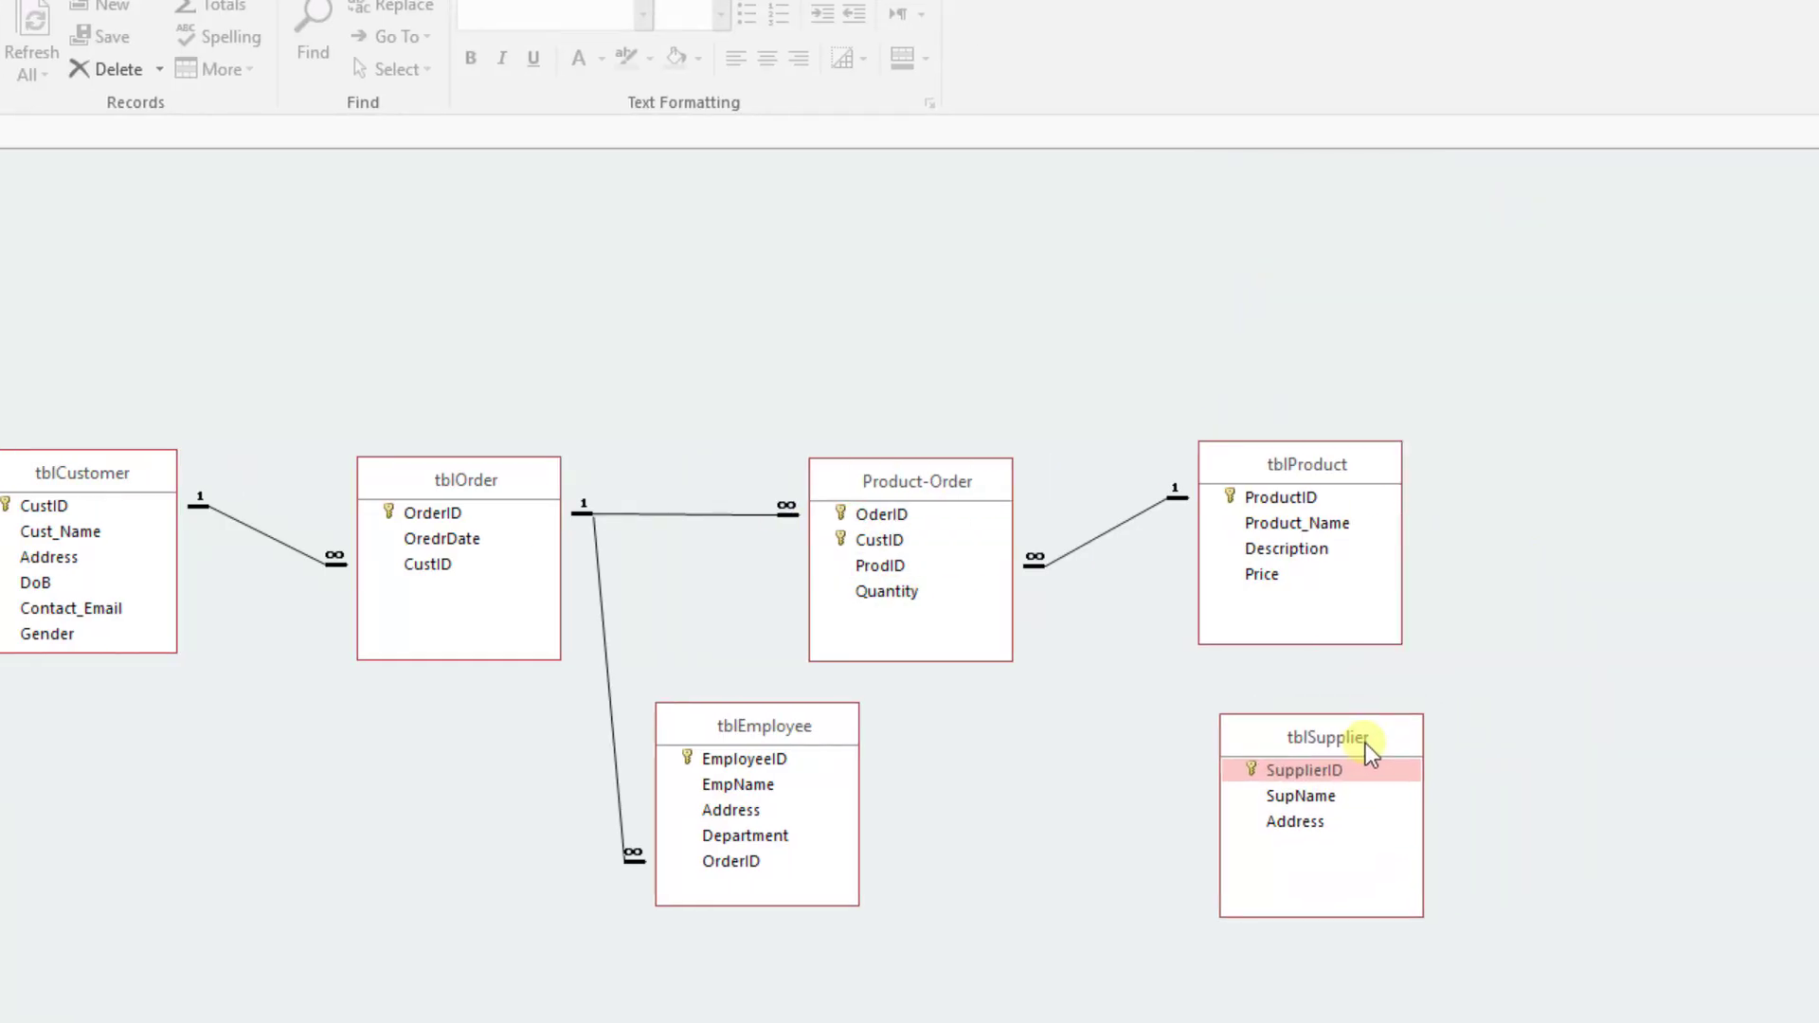
pyautogui.moveTo(1366, 743); pyautogui.dragTo(1367, 762)
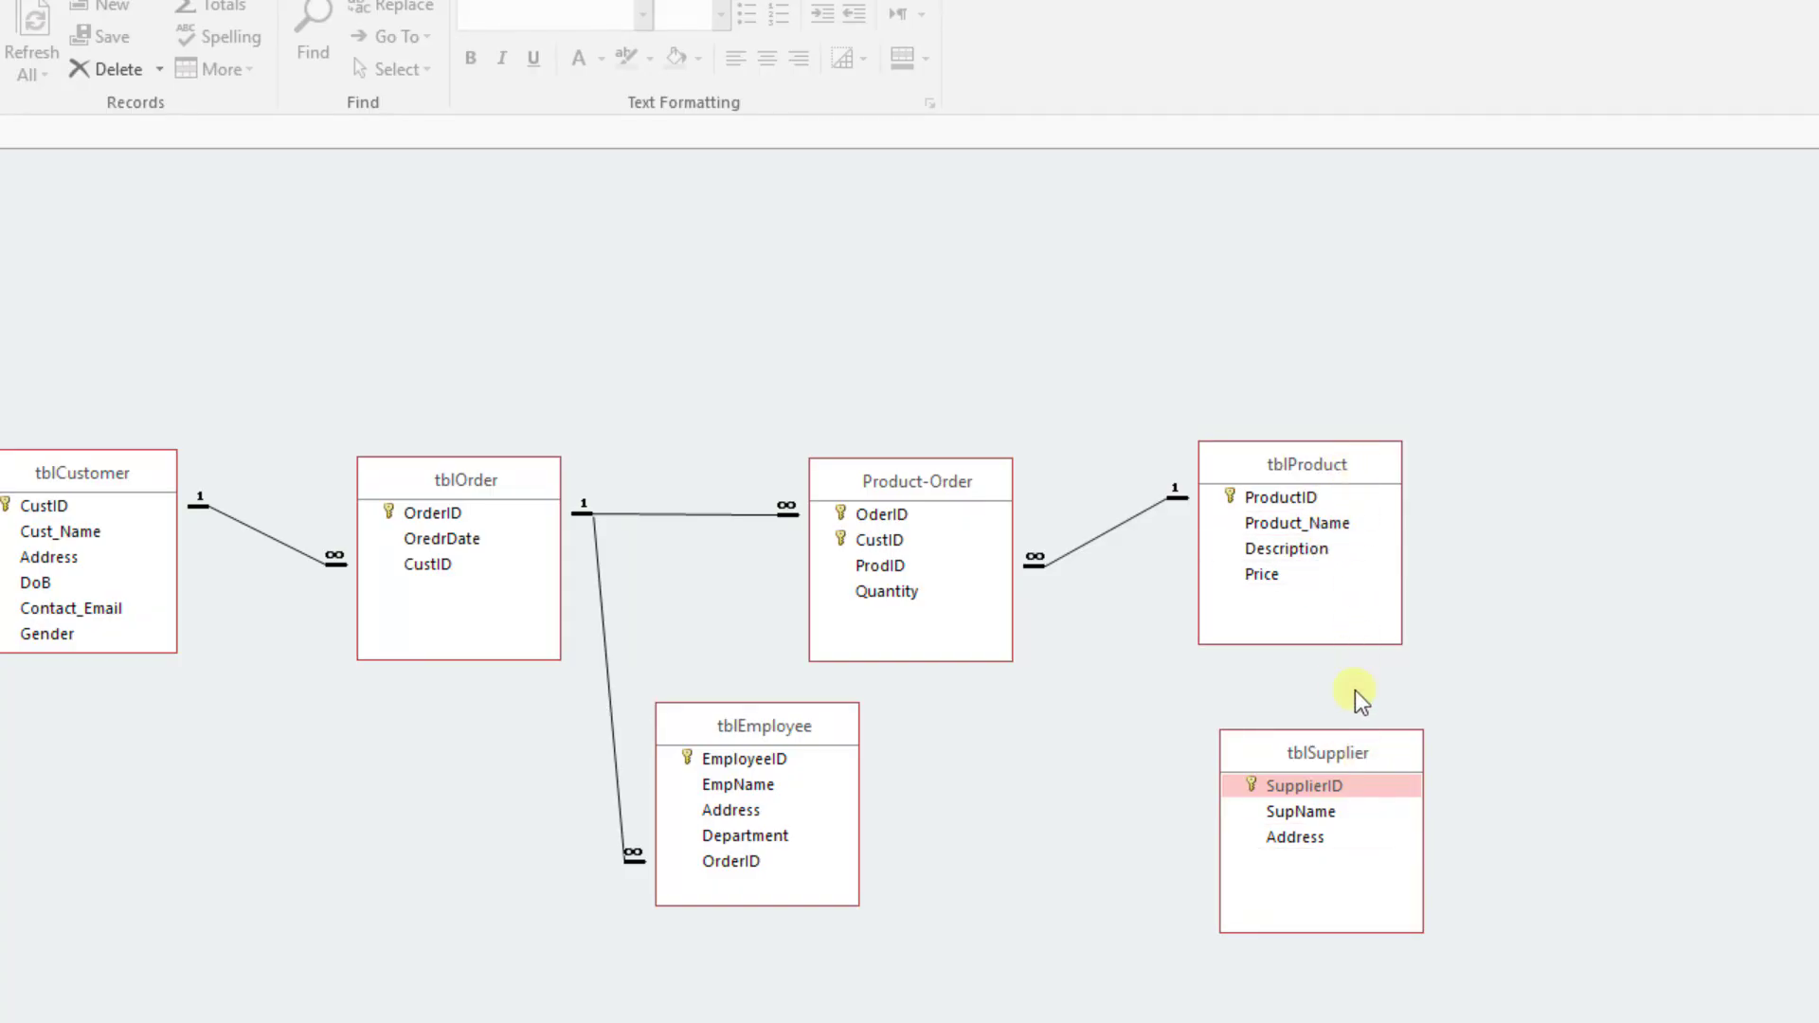
pyautogui.moveTo(1365, 758); pyautogui.dragTo(1353, 763)
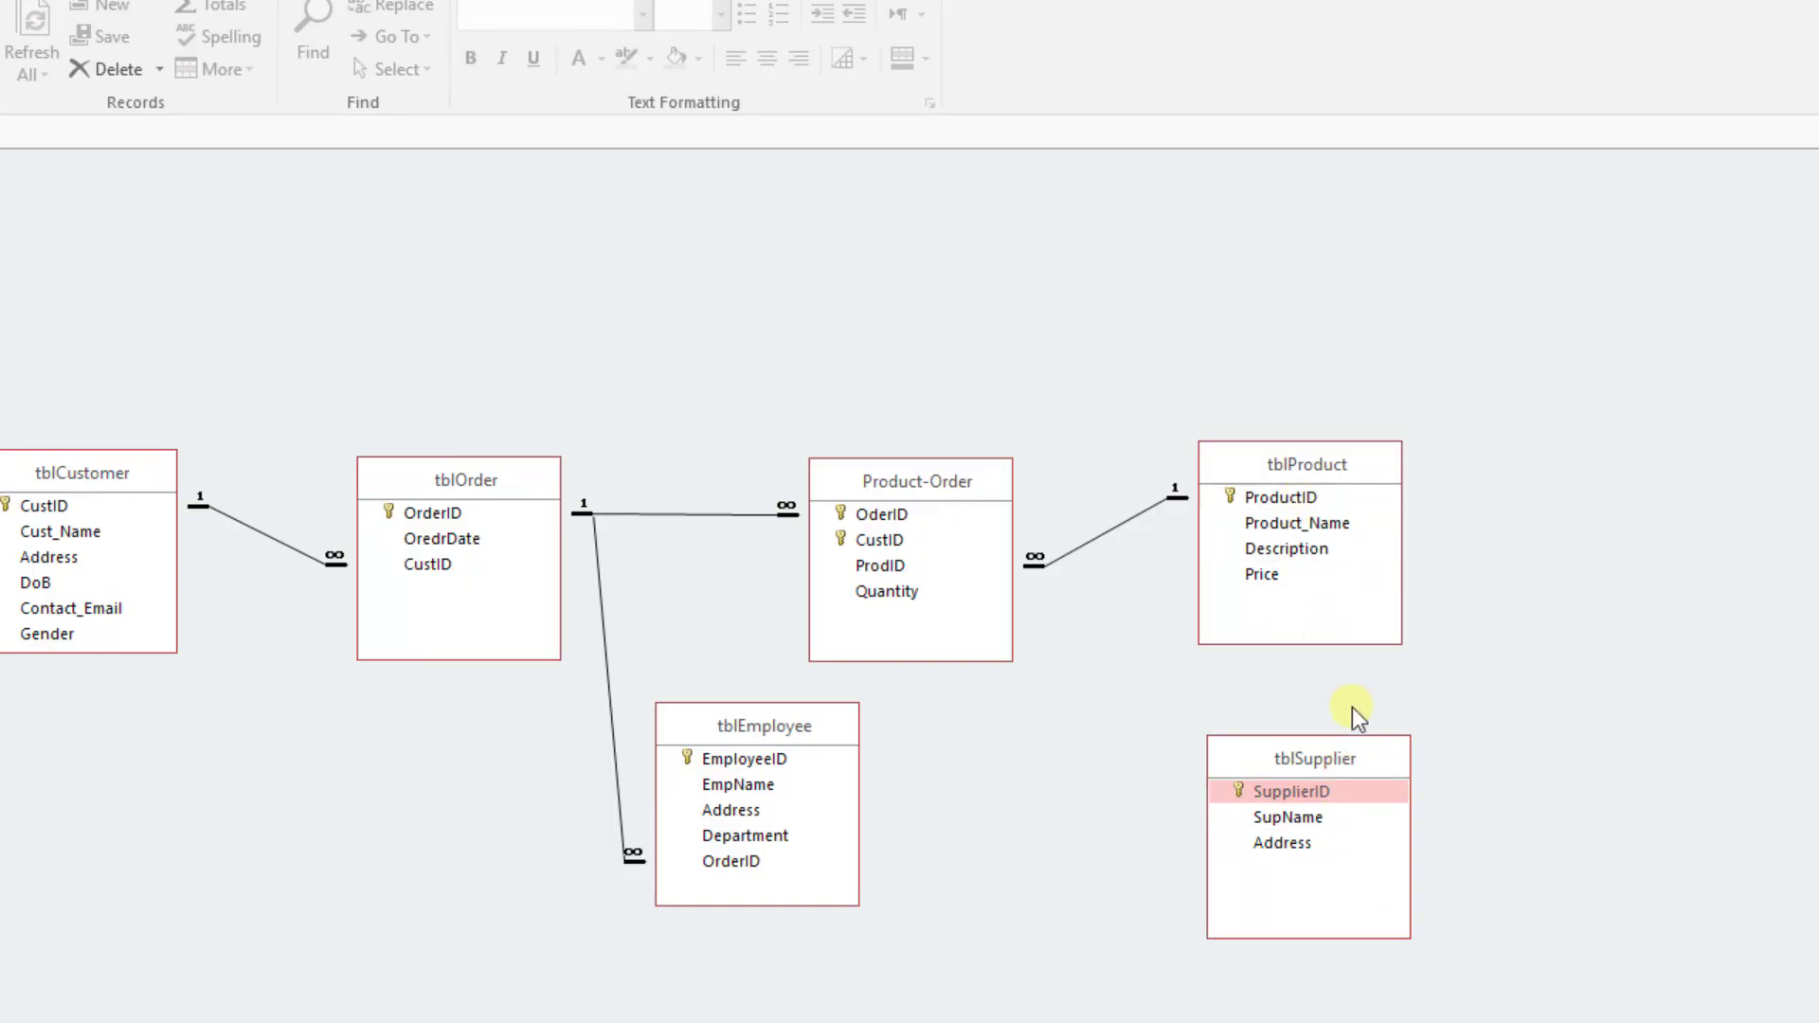
# Add a ProductID field with the Number data type to the tblSupplier design, then save and close the table
pyautogui.rightClick(1360, 758)
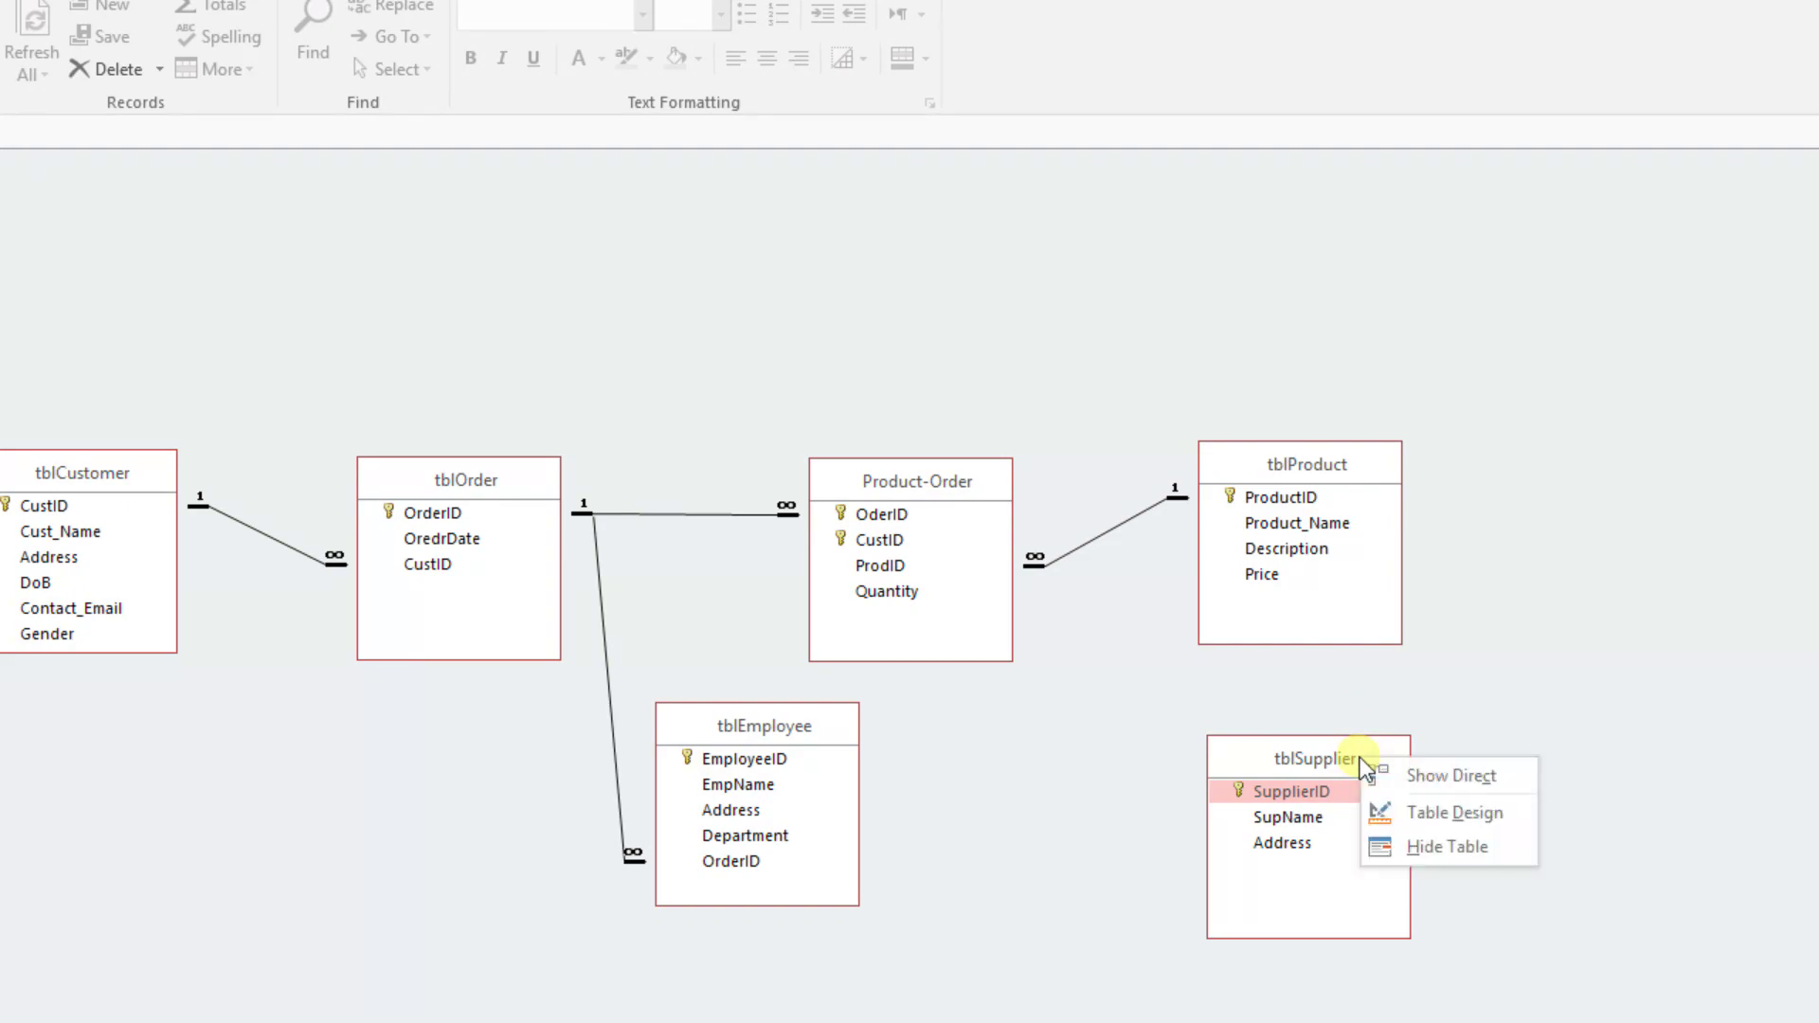
pyautogui.click(1459, 812)
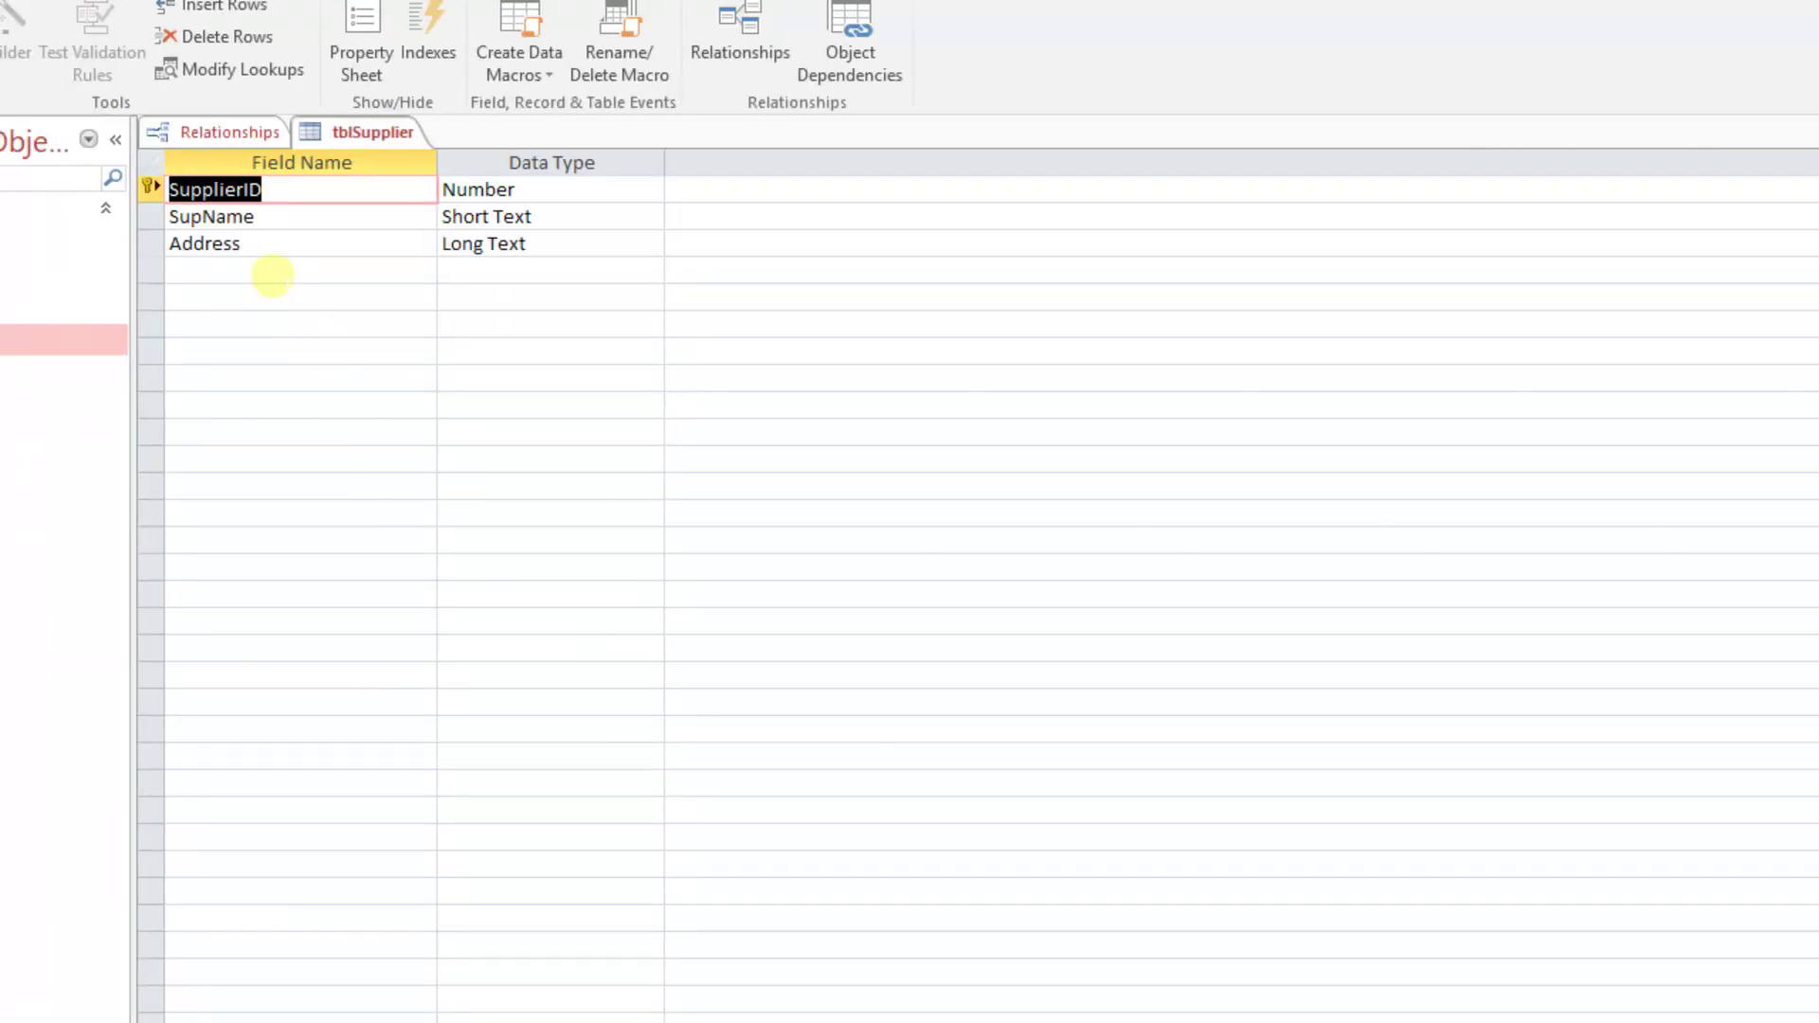
pyautogui.click(272, 272)
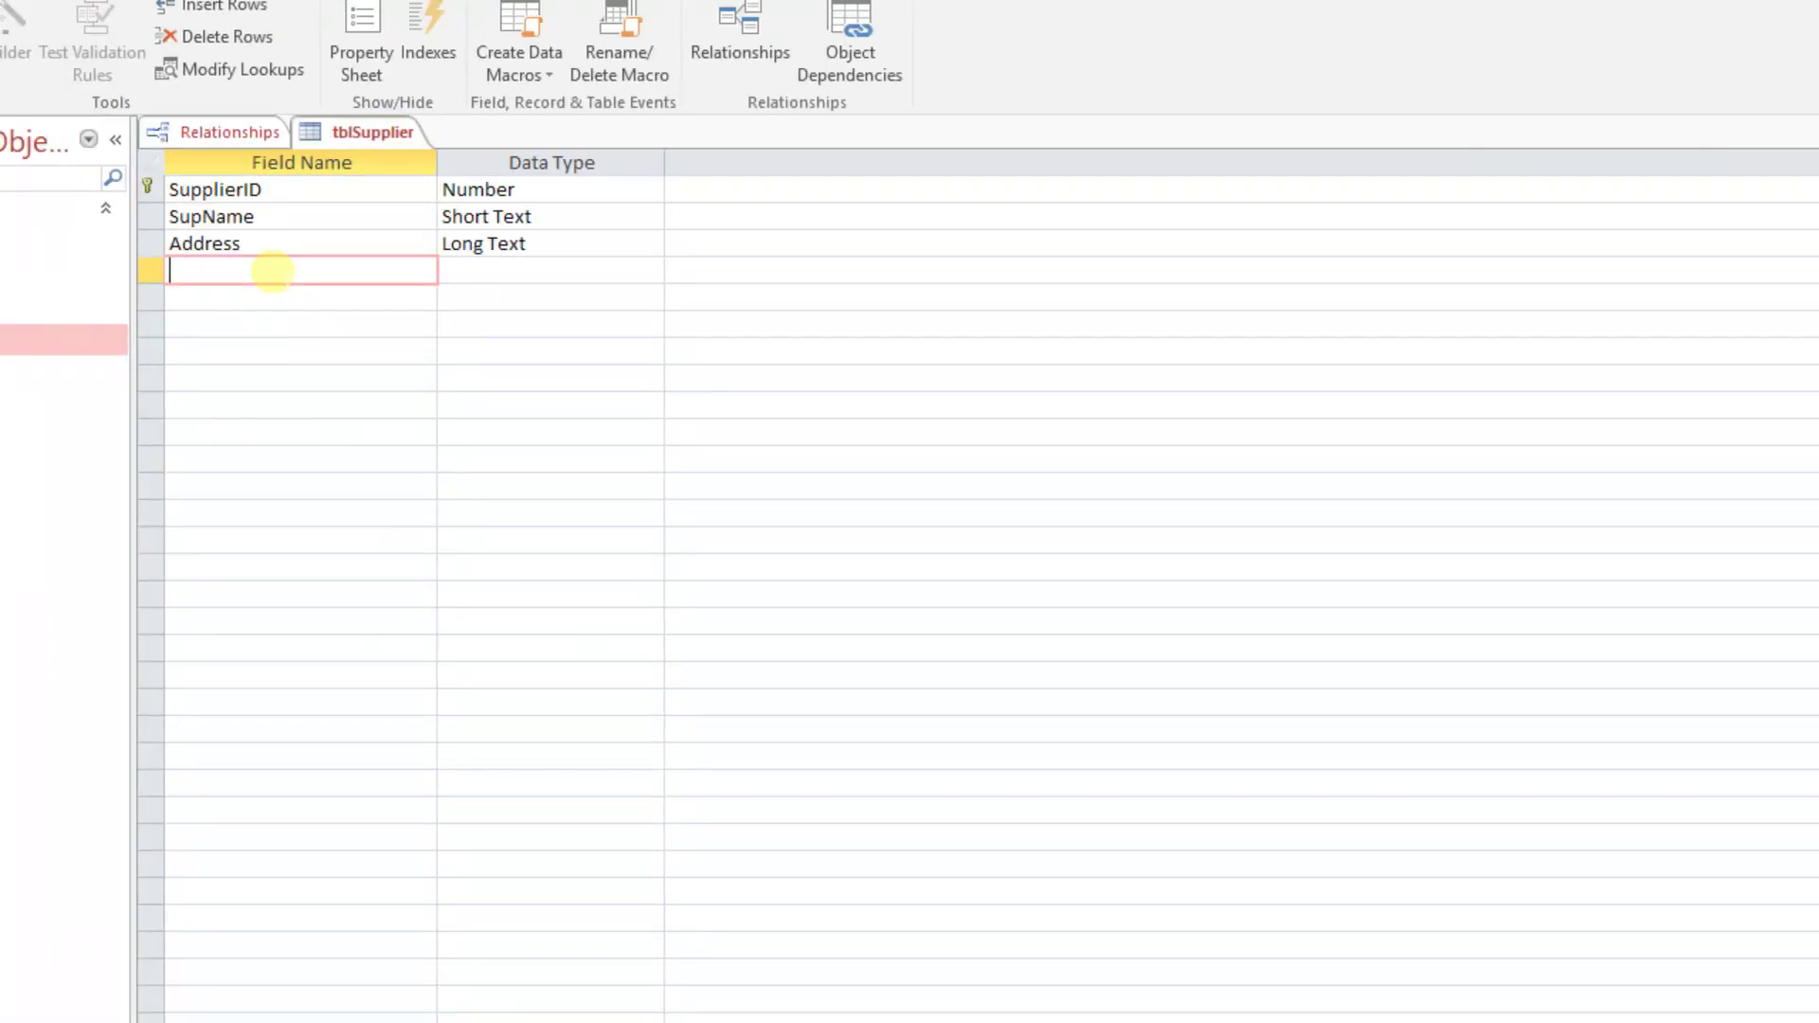
pyautogui.write('ProductID')
pyautogui.press('Tab')
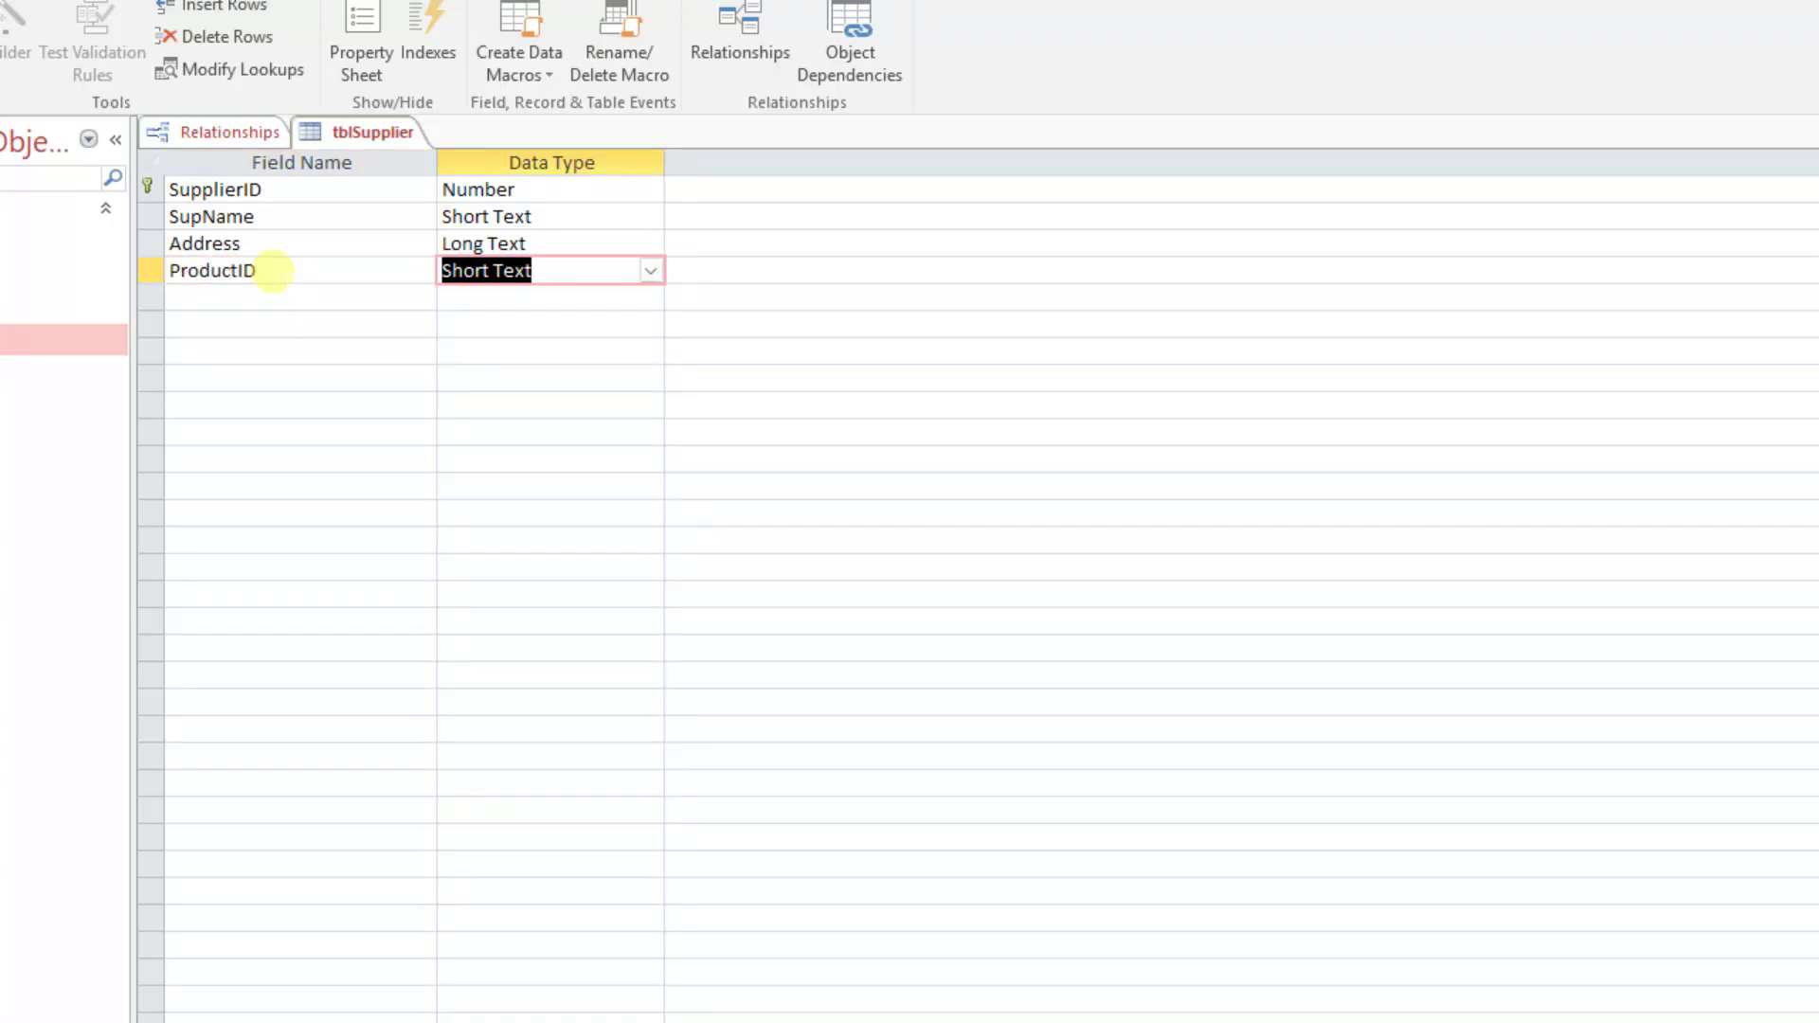
pyautogui.write('number')
pyautogui.hotkey('ctrl', 's')
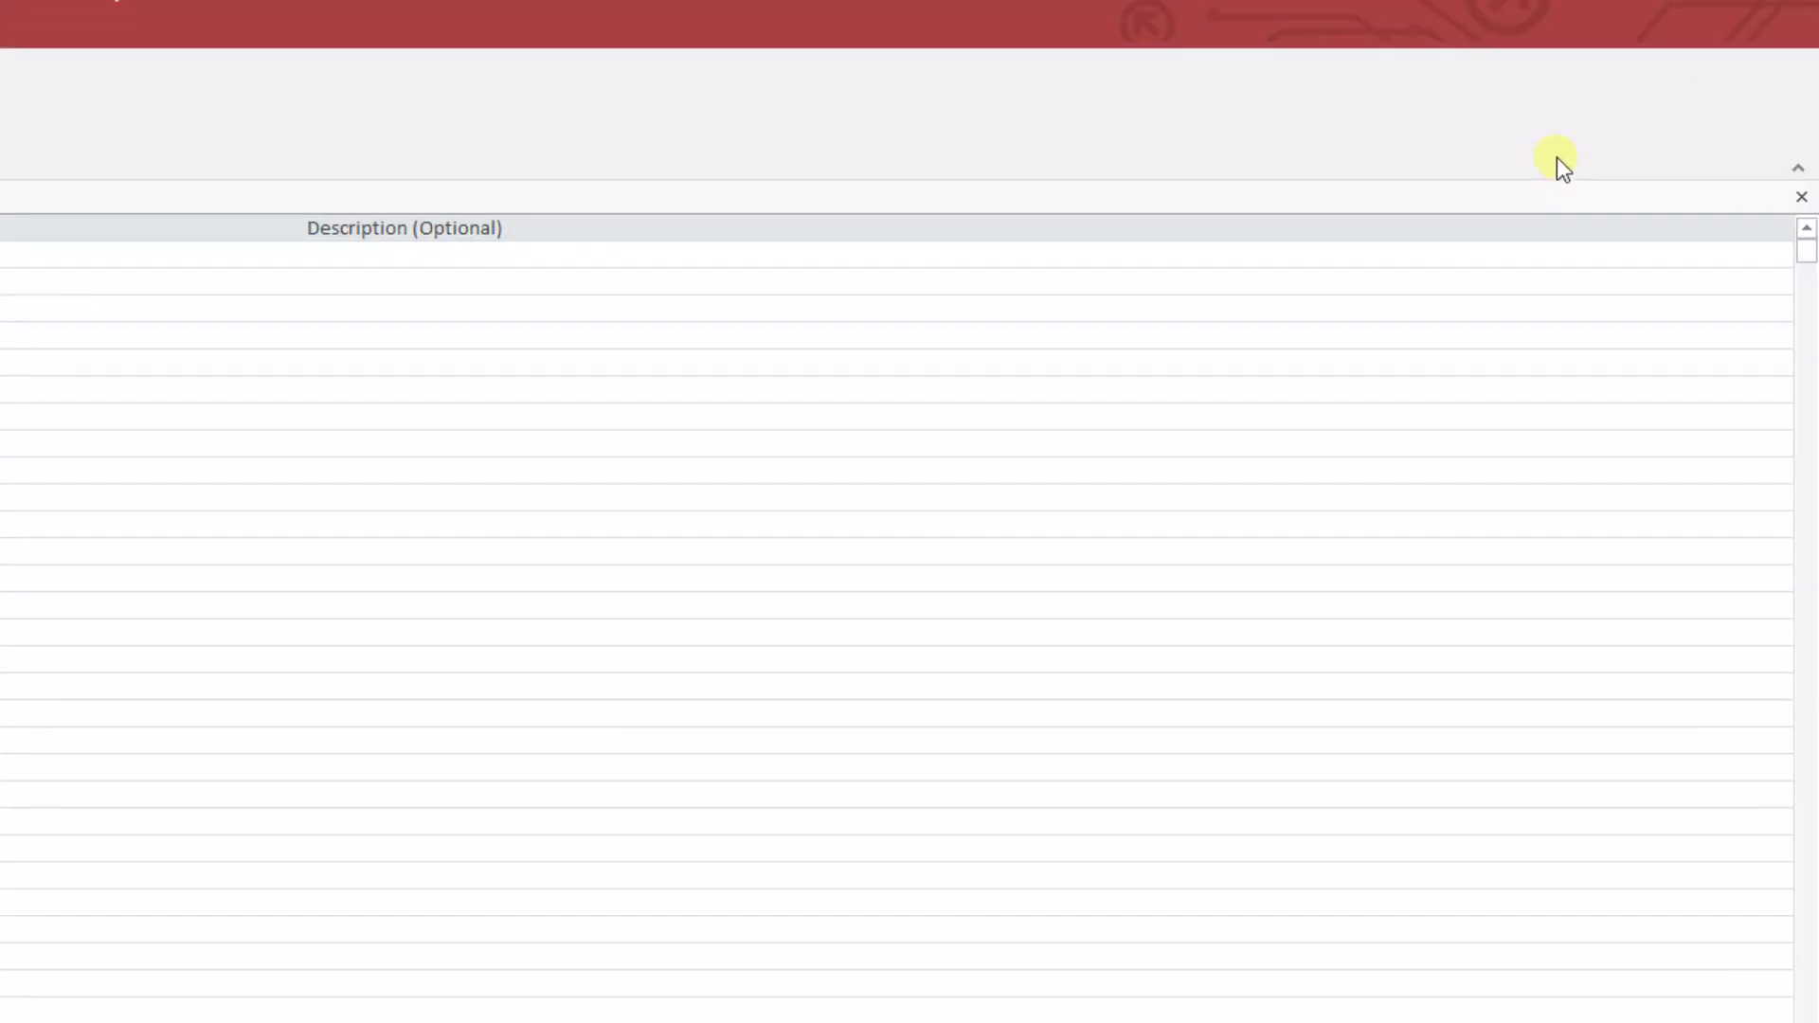
pyautogui.click(1798, 206)
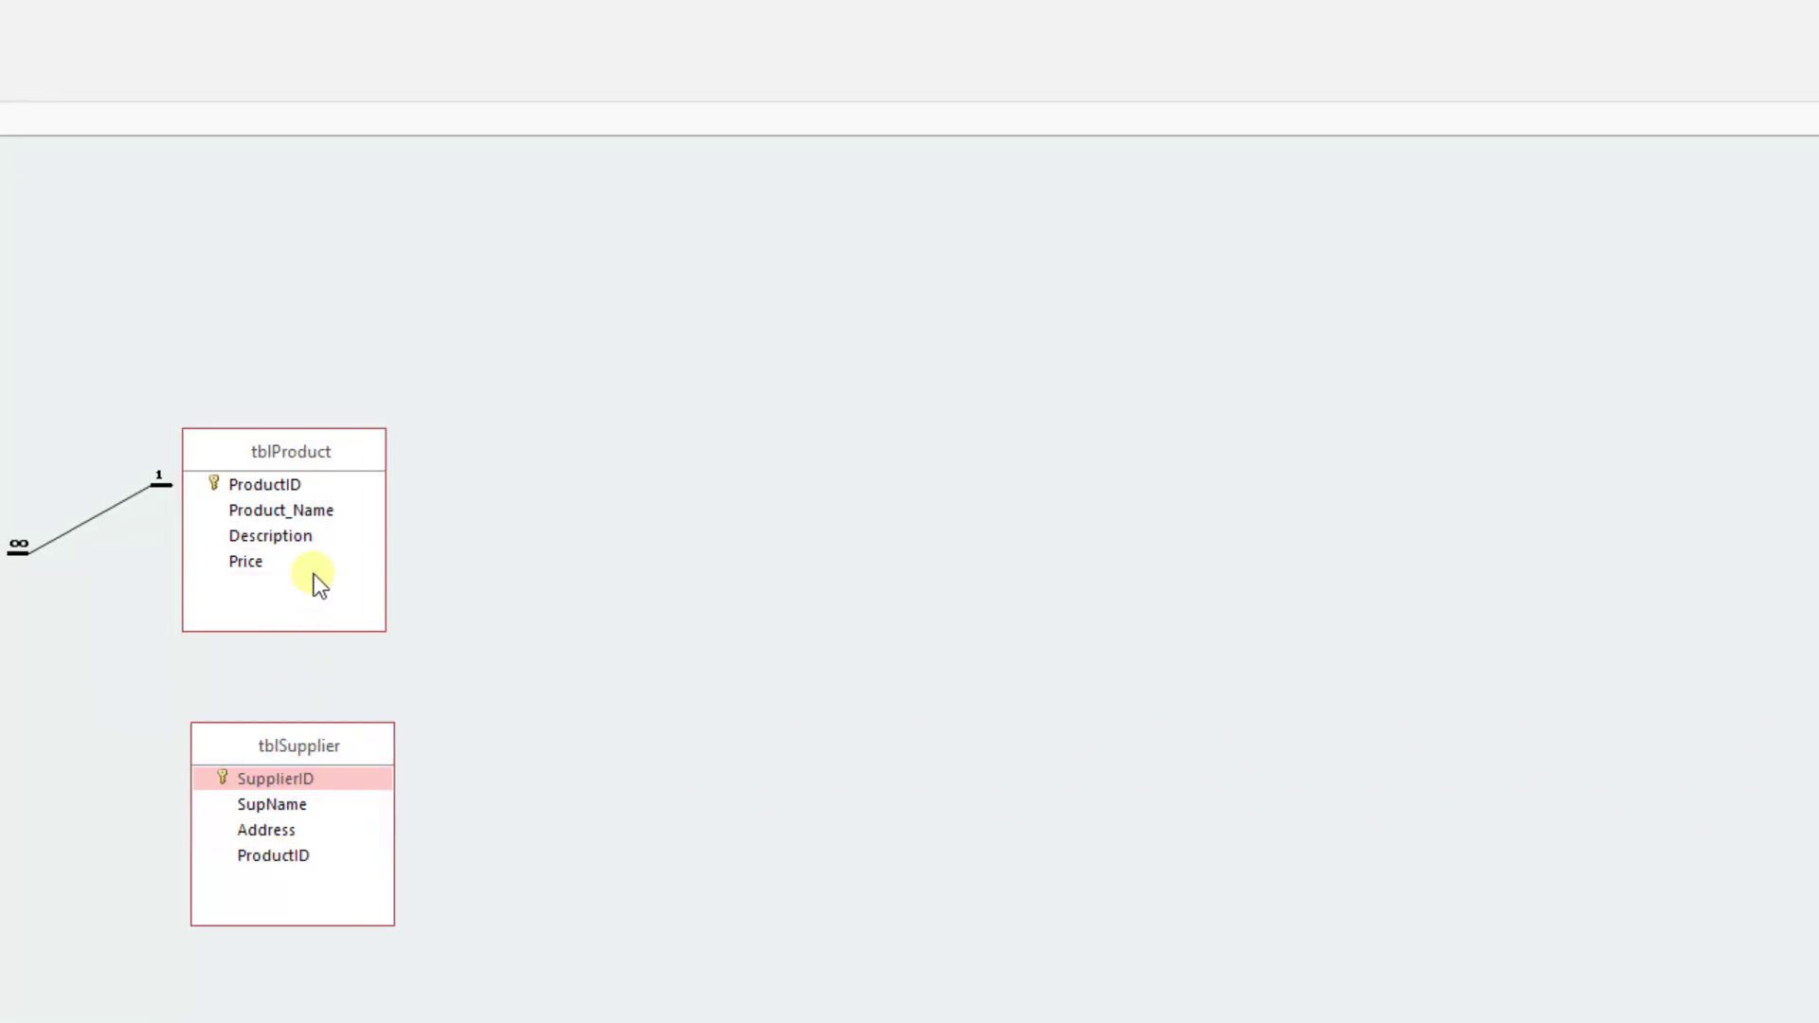
# Relate ProductID in tblProduct to ProductID in tblSupplier one-to-many with referential integrity enforced
pyautogui.moveTo(306, 487); pyautogui.dragTo(301, 807)
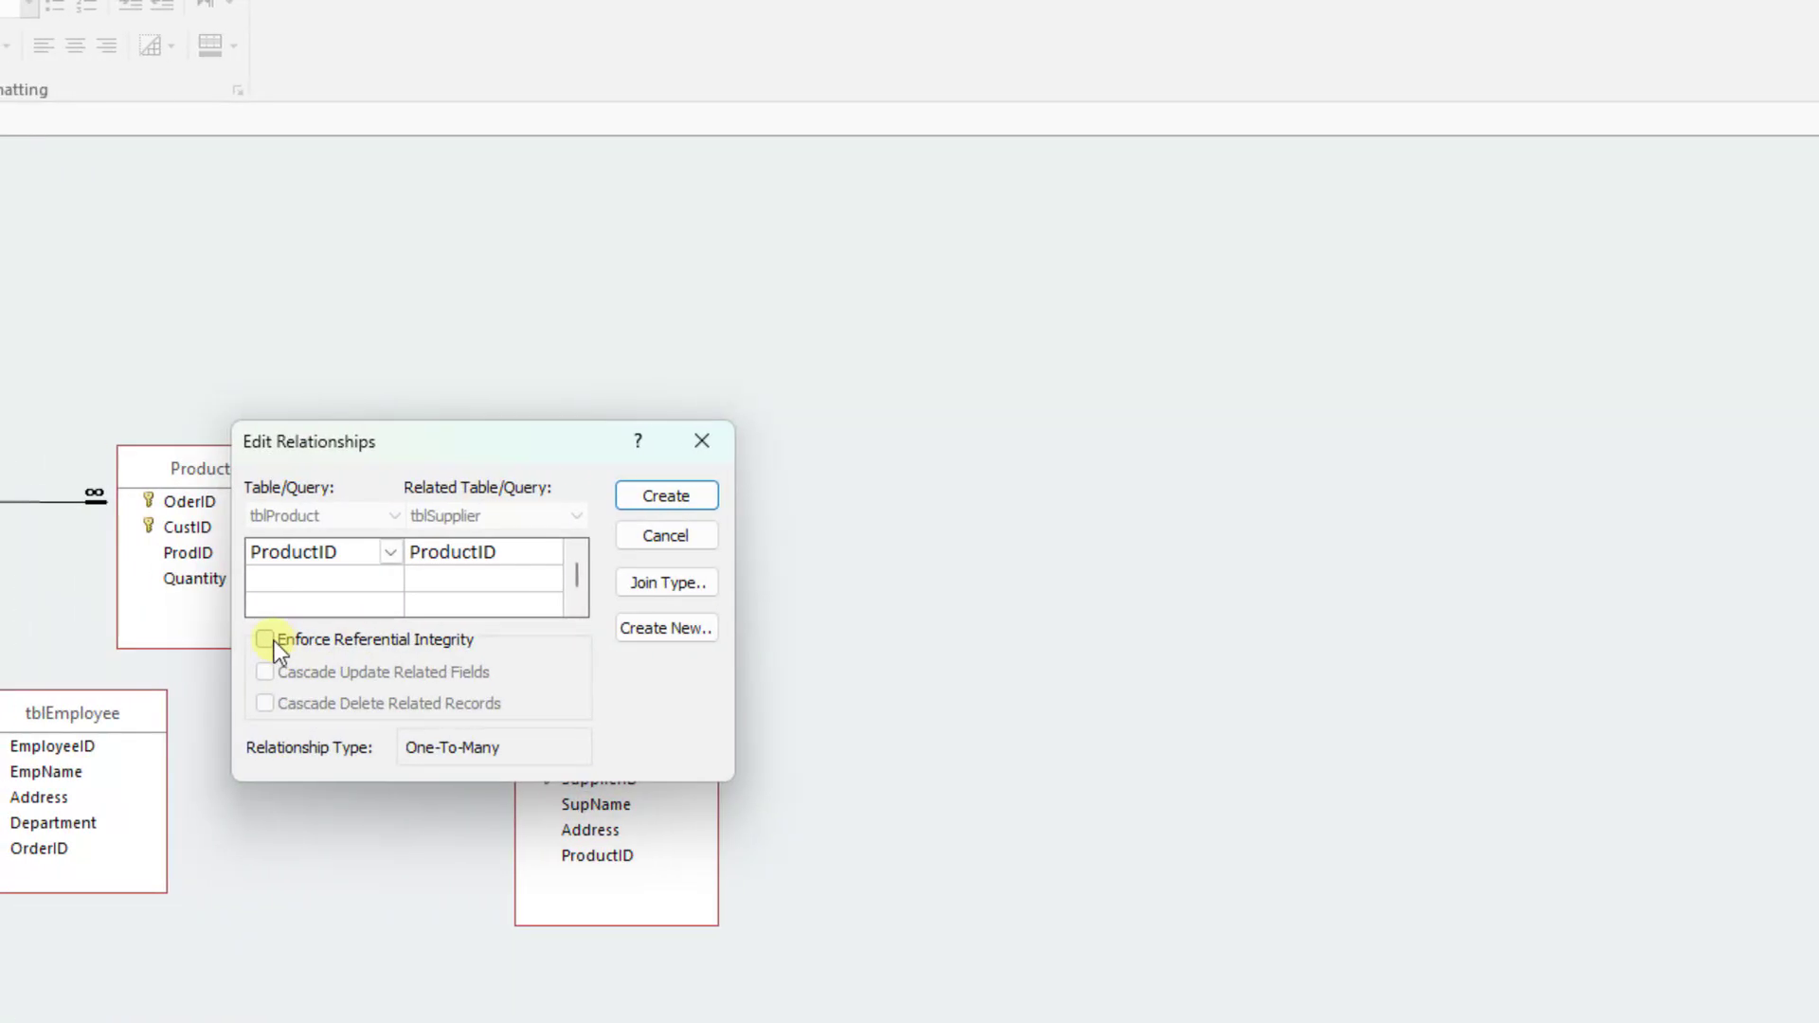
pyautogui.click(266, 639)
pyautogui.click(695, 502)
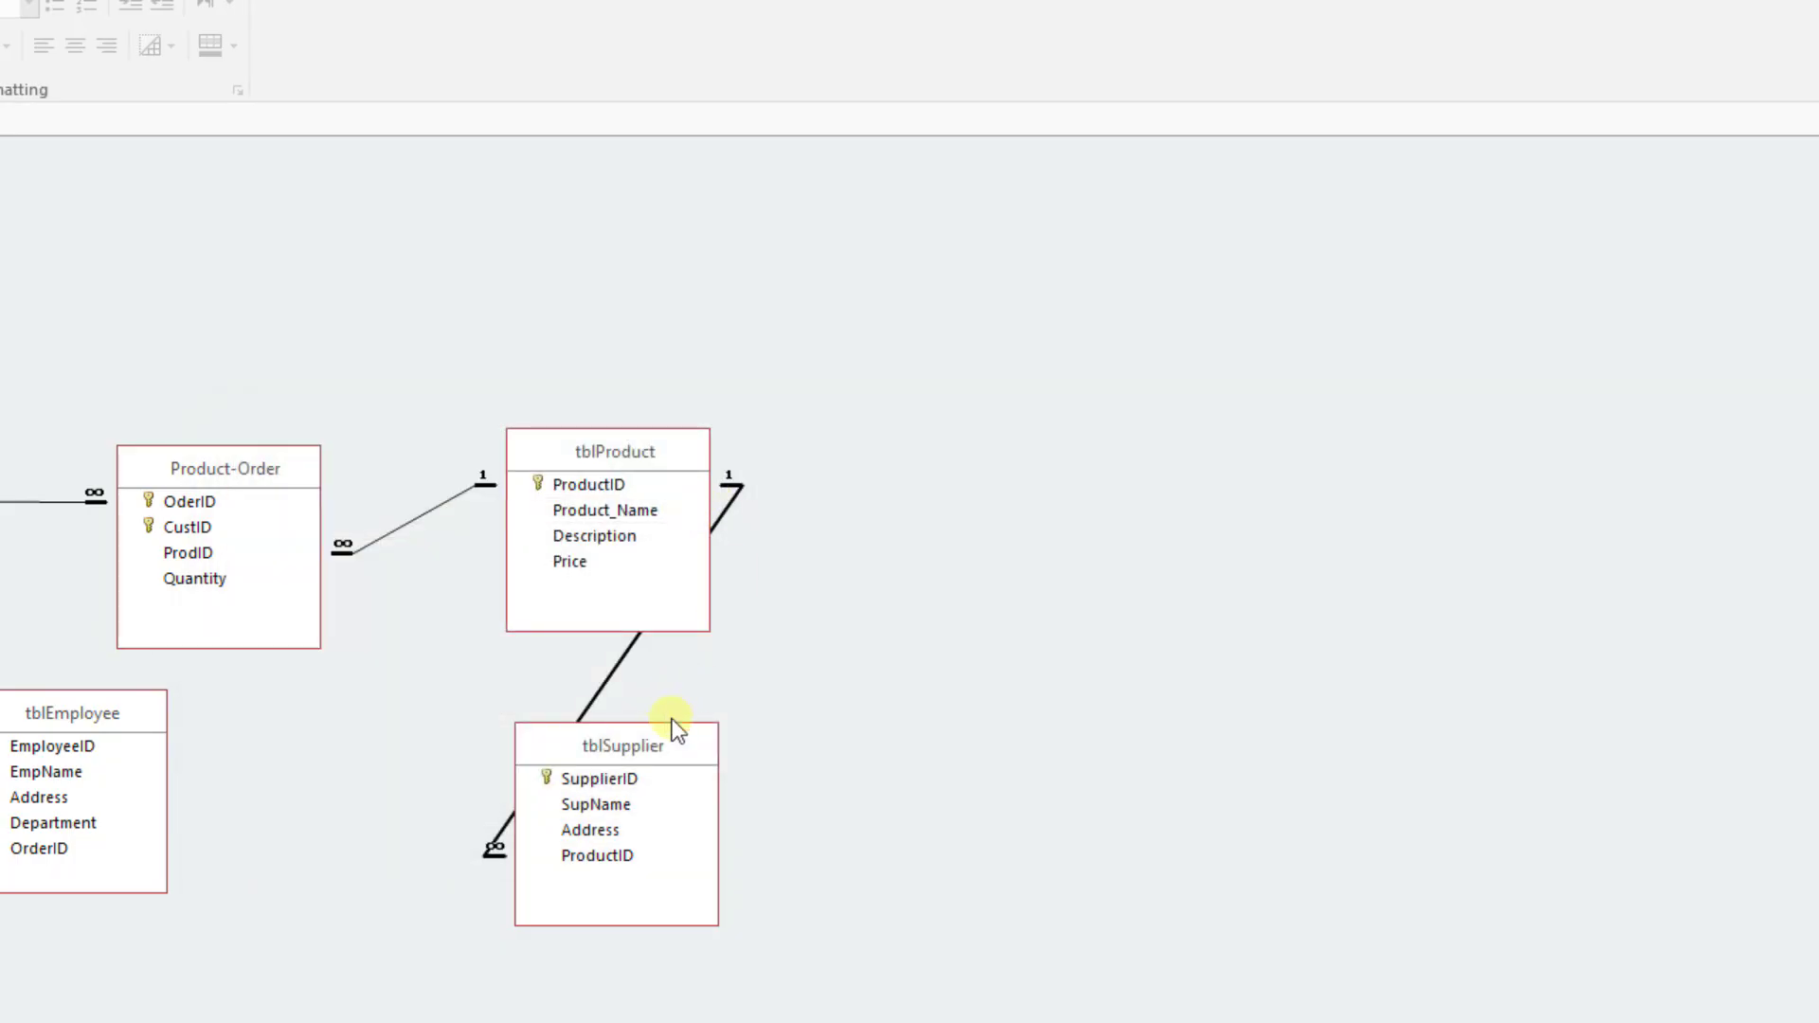
# Tidy the relationship diagram by placing tblSupplier to the lower right of tblProduct, tblCustomer closer to tblOrder, and tblProduct closer to Product-Order
pyautogui.click(678, 749)
pyautogui.moveTo(678, 750); pyautogui.dragTo(943, 602)
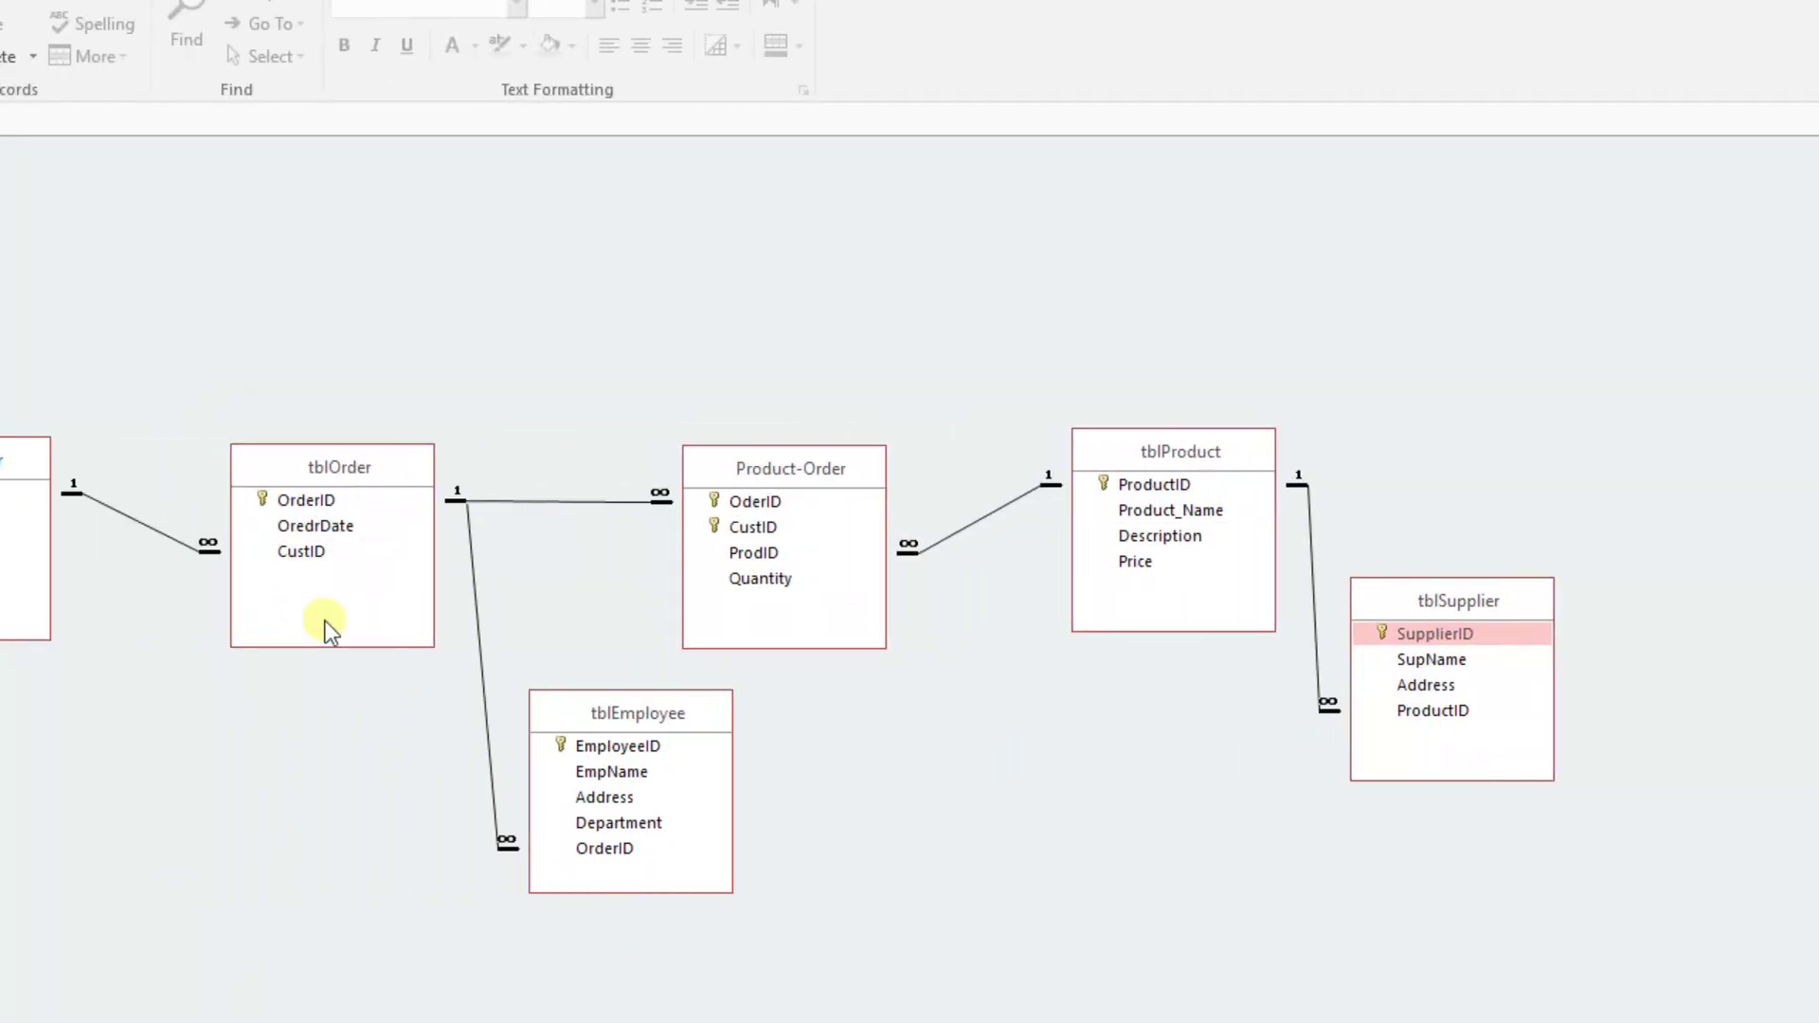
pyautogui.moveTo(636, 719); pyautogui.dragTo(610, 726)
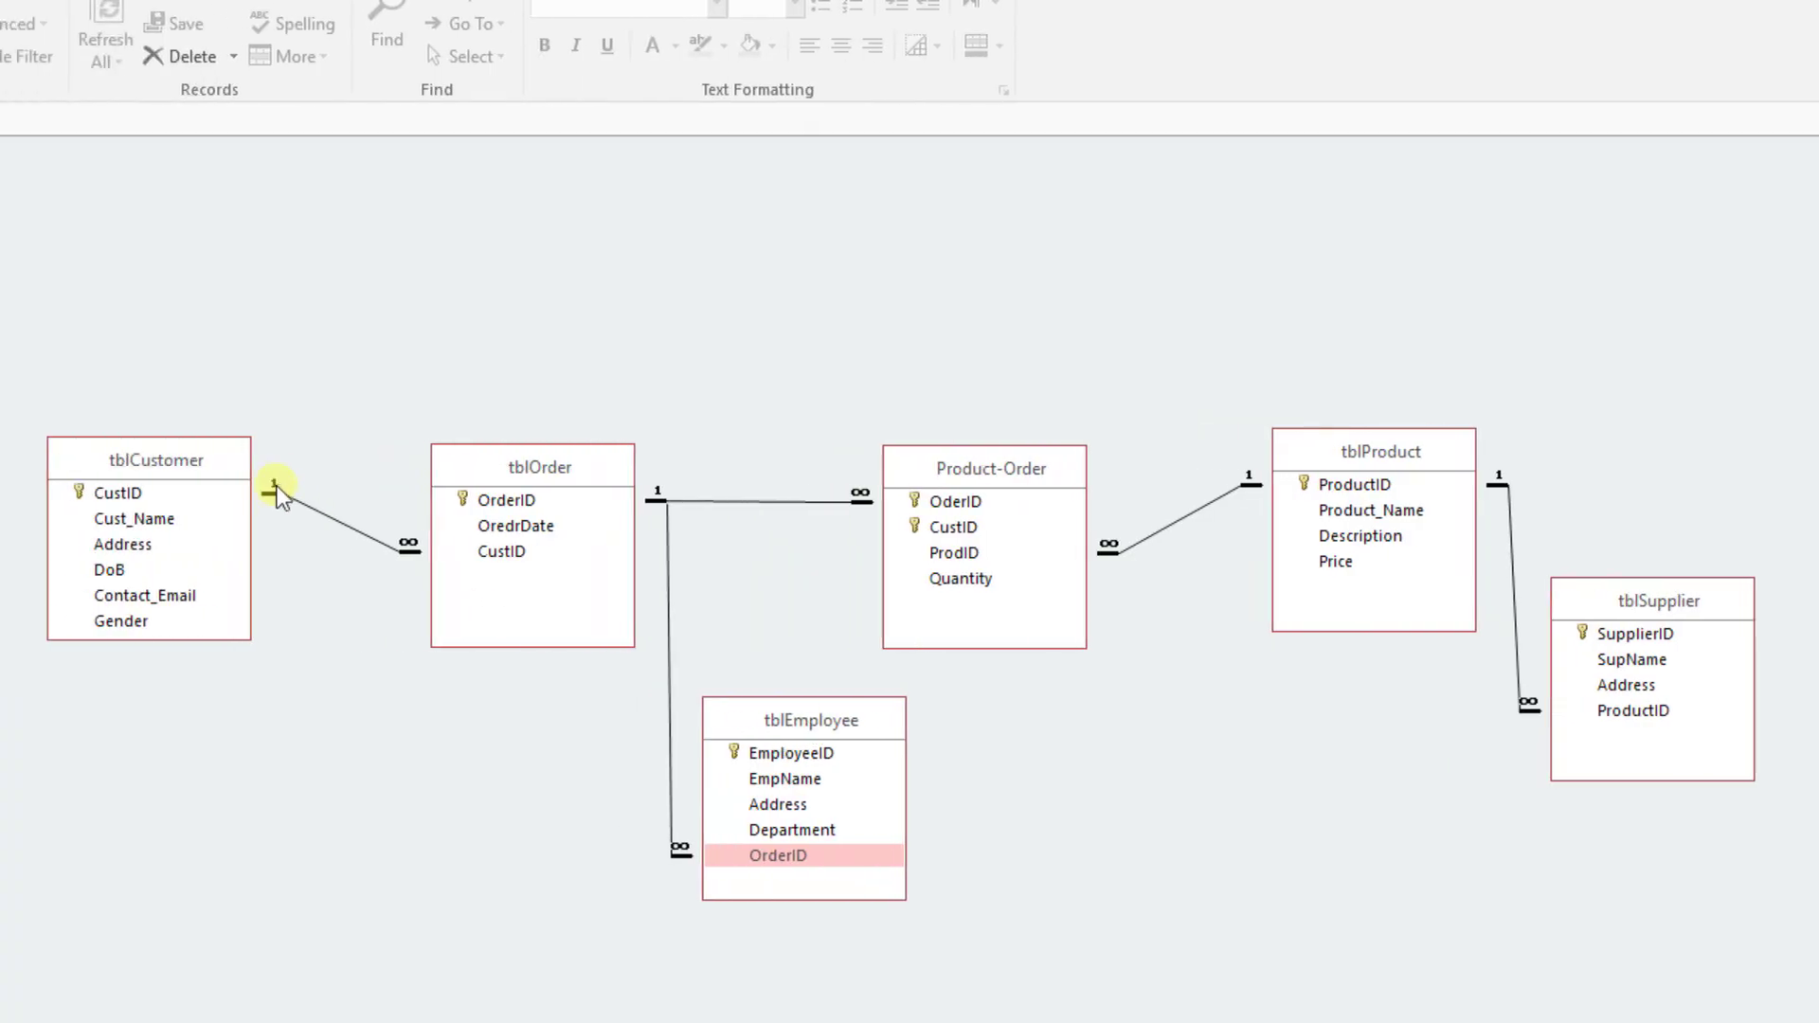
pyautogui.moveTo(3, 469); pyautogui.dragTo(52, 482)
pyautogui.moveTo(325, 482); pyautogui.dragTo(337, 473)
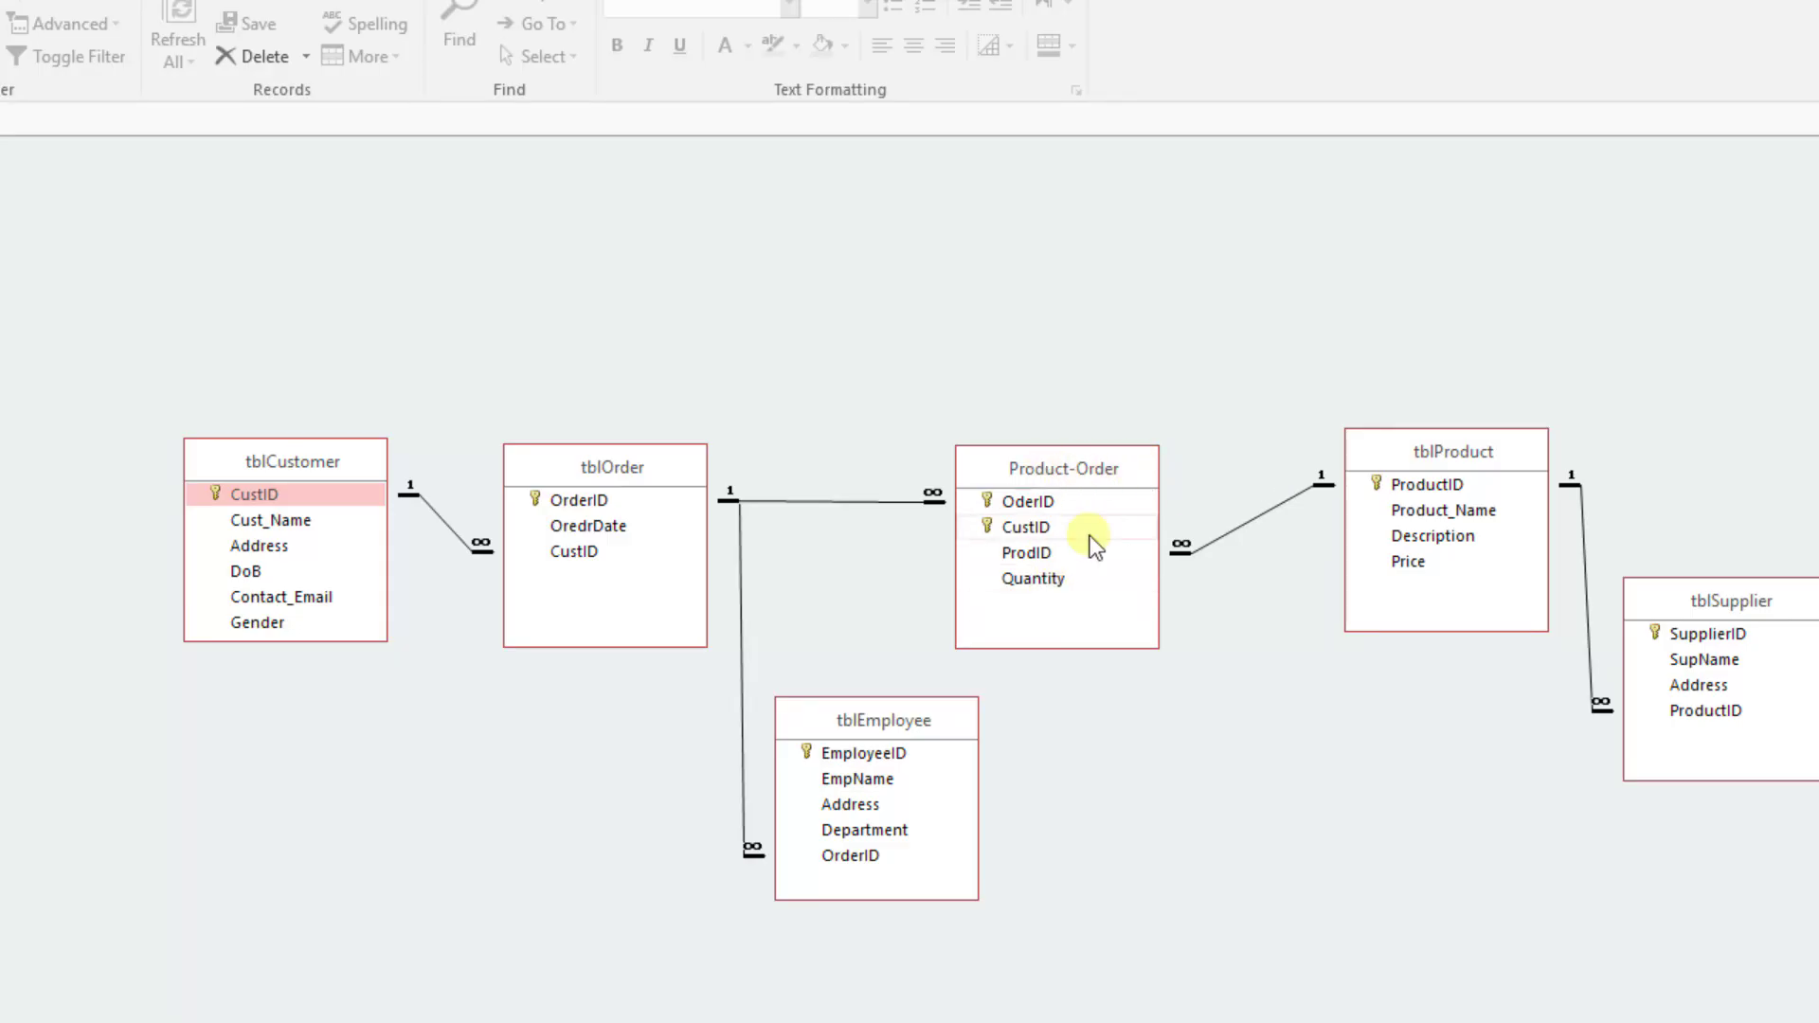
pyautogui.moveTo(1490, 451); pyautogui.dragTo(1457, 465)
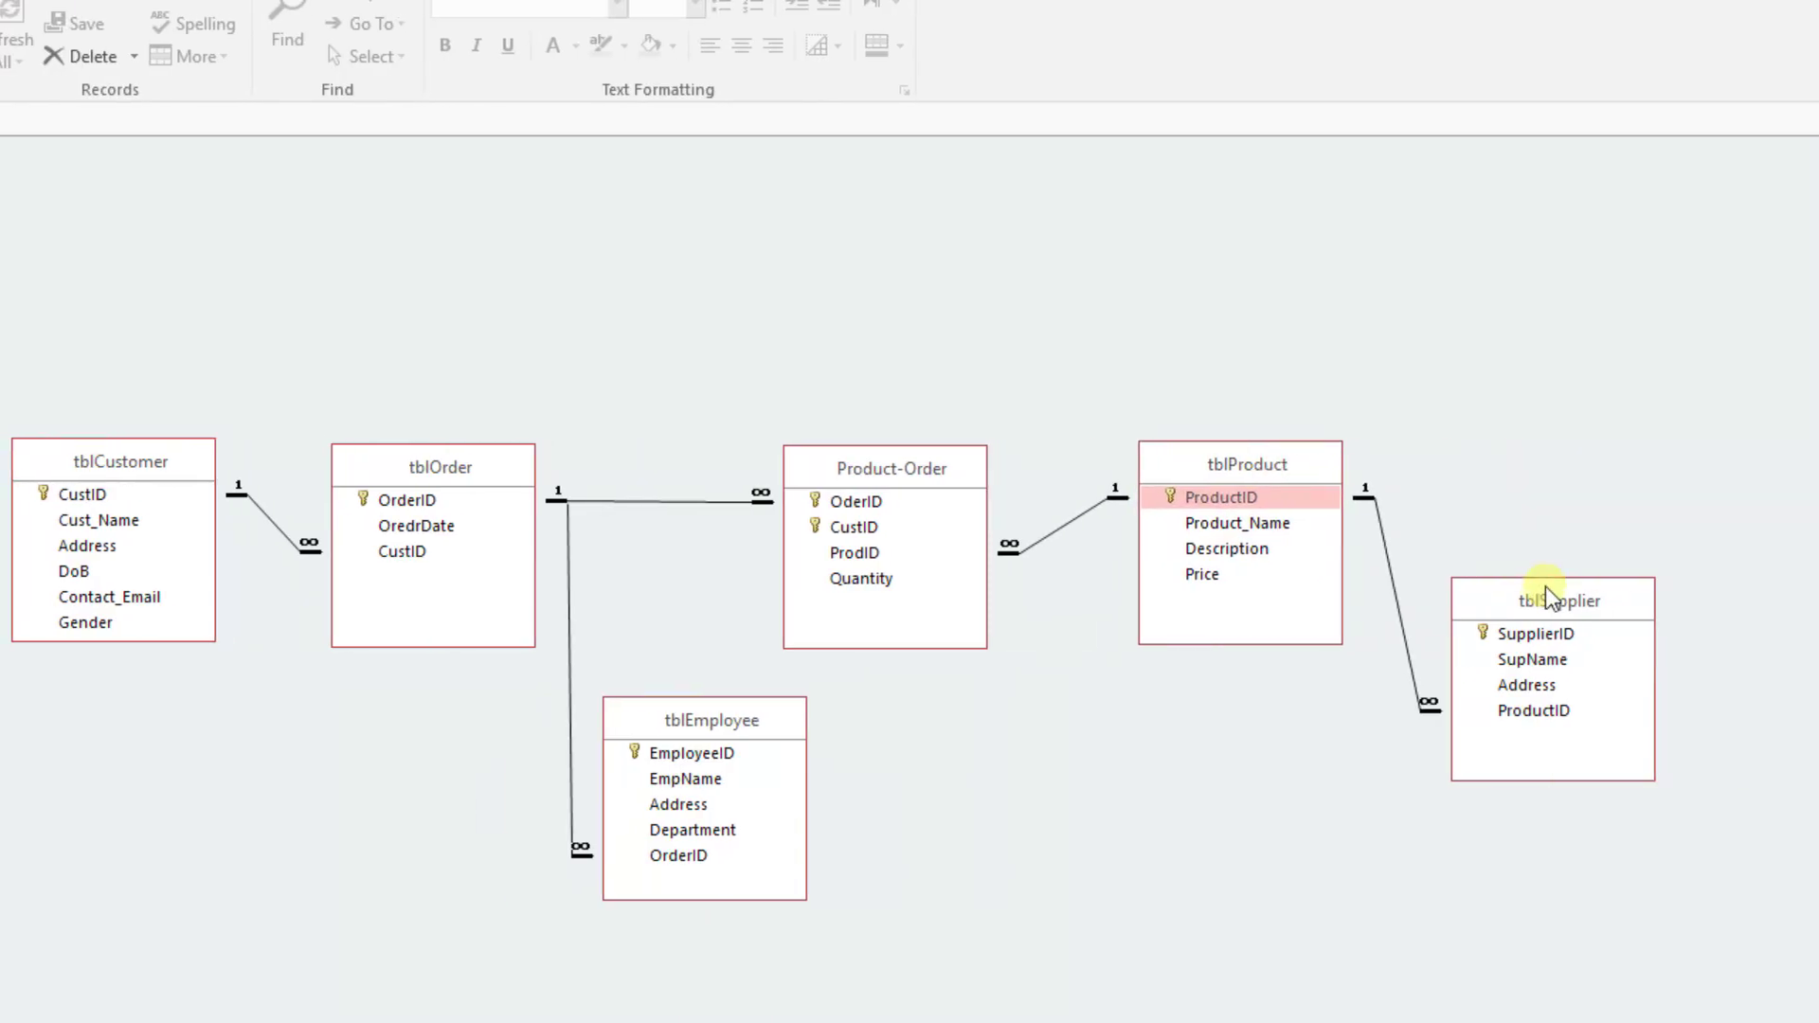
pyautogui.moveTo(1775, 607); pyautogui.dragTo(1766, 606)
pyautogui.moveTo(1540, 606); pyautogui.dragTo(1510, 598)
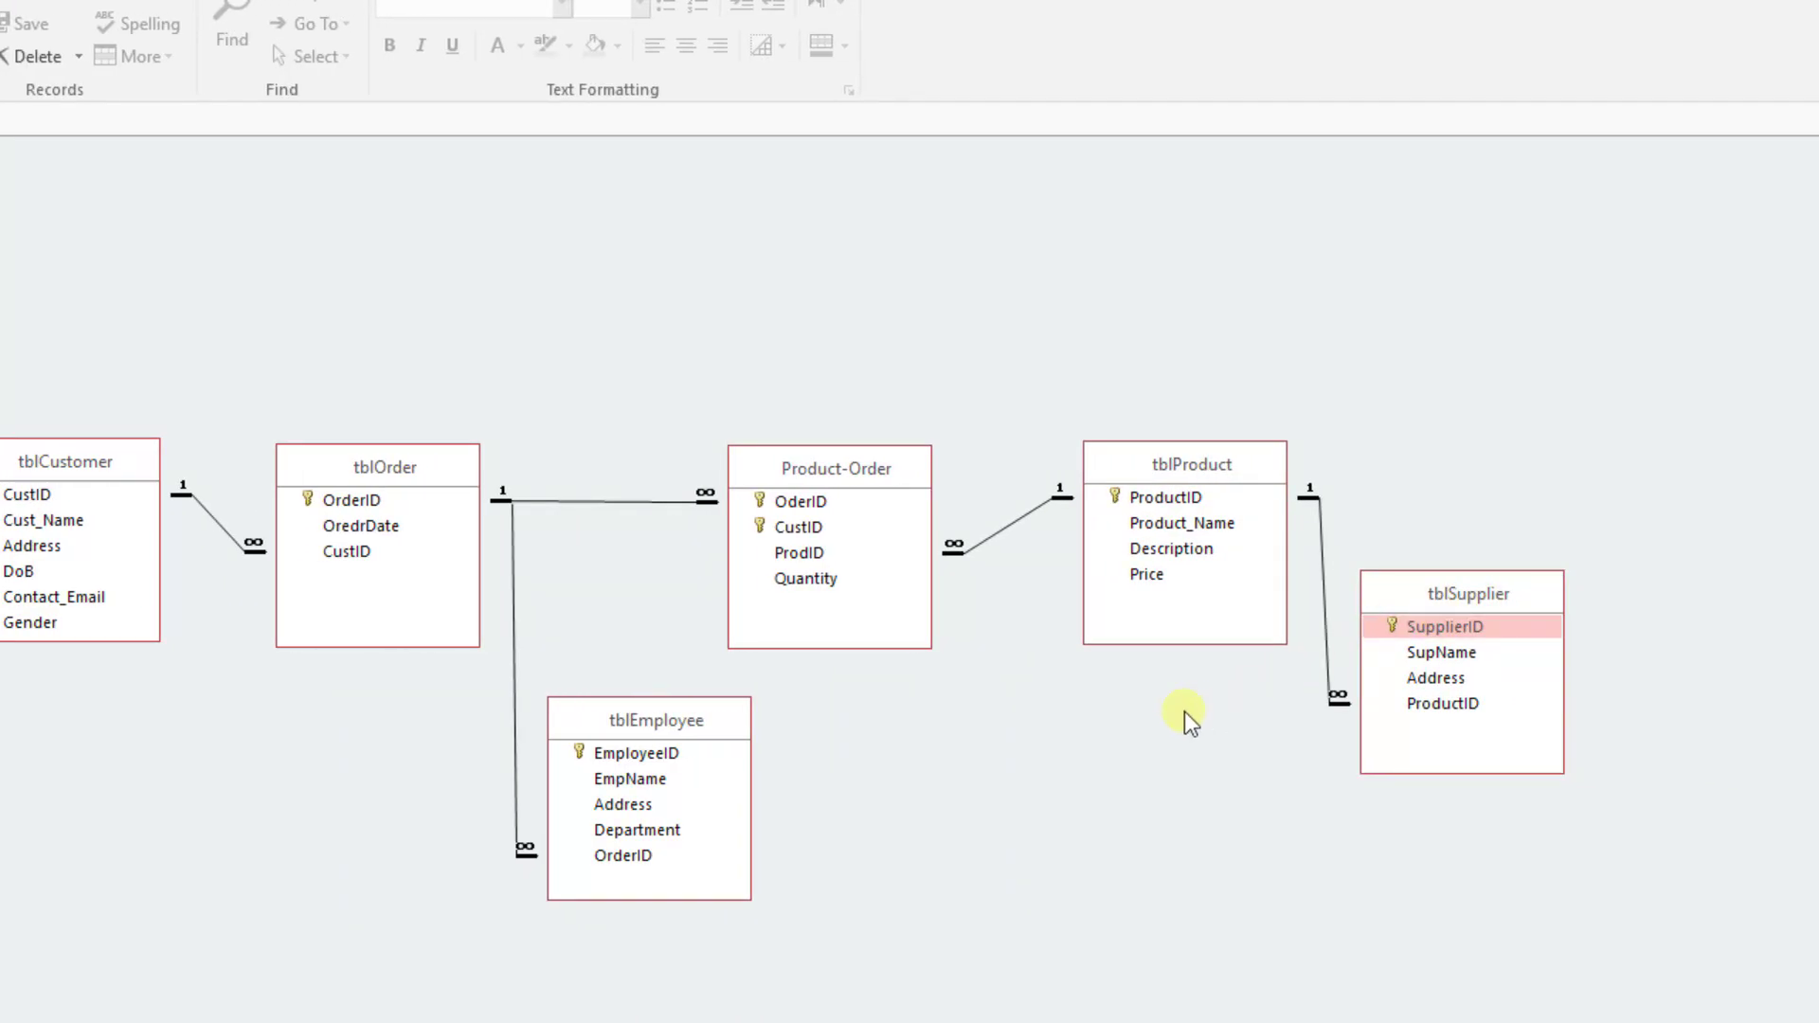